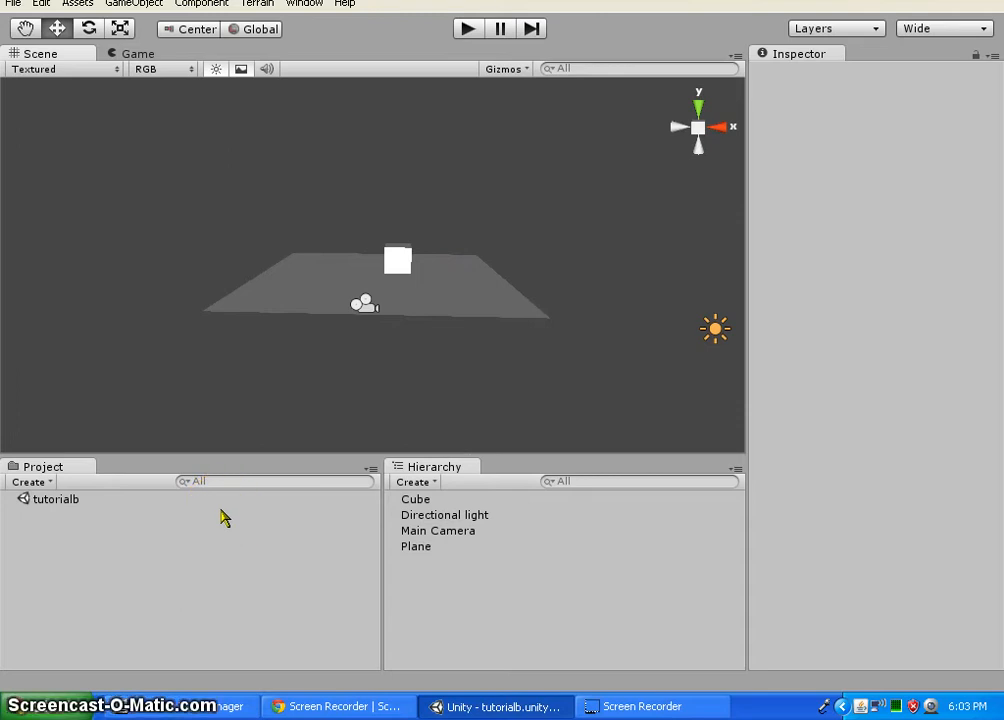
# Play the scene to view the cube and plane through the main camera, and stop playback
pyautogui.moveTo(292, 336)
pyautogui.keyDown('alt'); pyautogui.mouseDown()
pyautogui.moveTo(320, 332)
pyautogui.moveTo(305, 328)
pyautogui.mouseUp(); pyautogui.keyUp('alt')
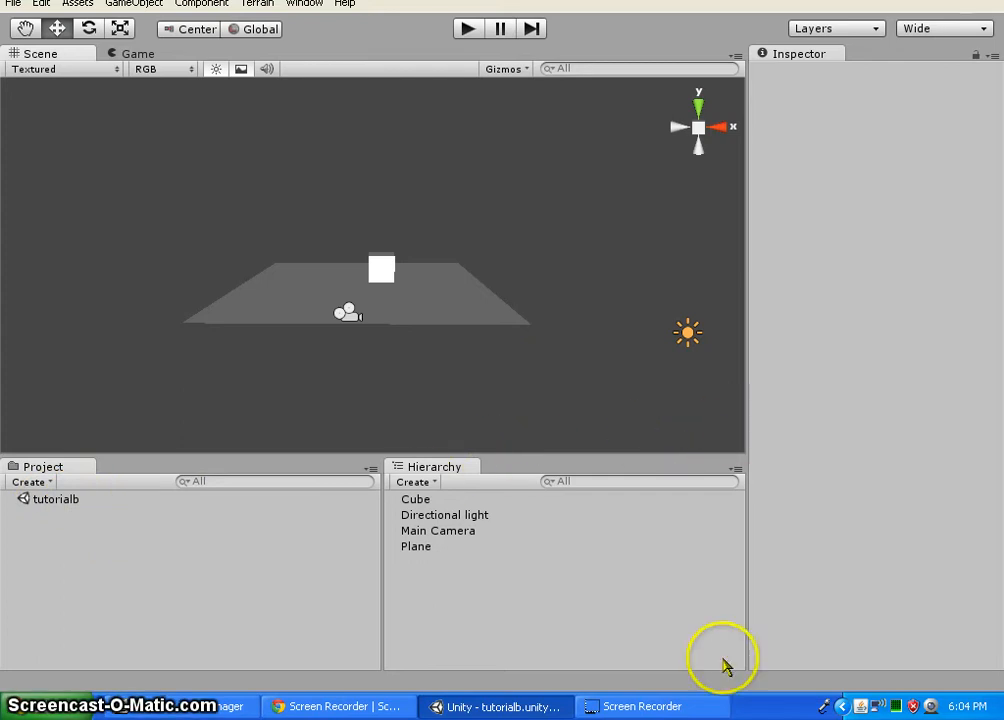
pyautogui.click(469, 29)
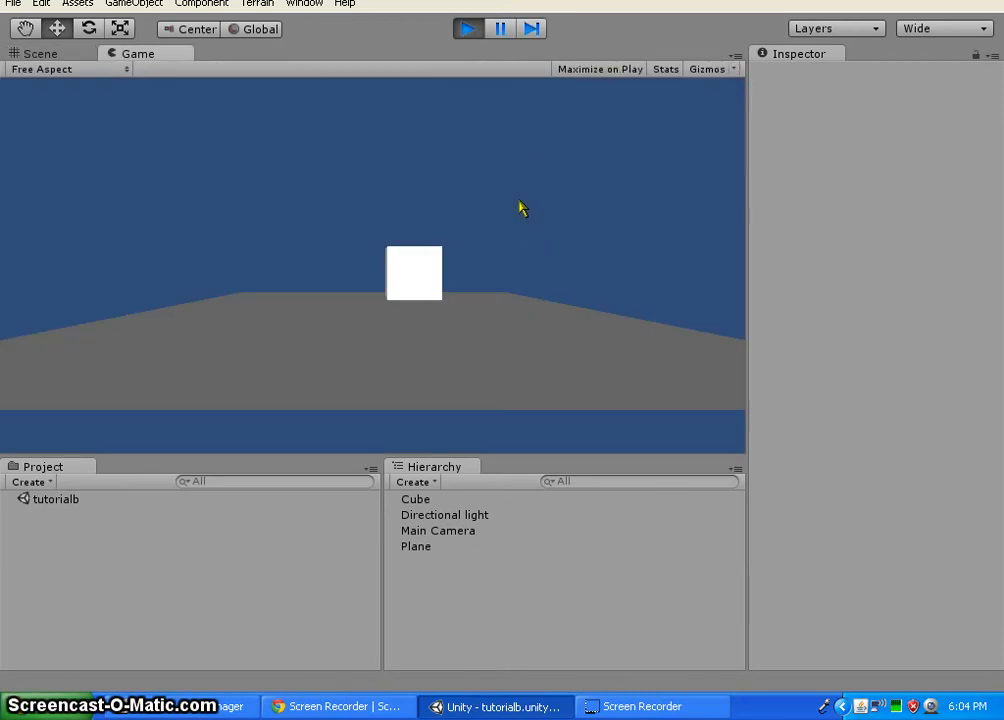
pyautogui.click(470, 32)
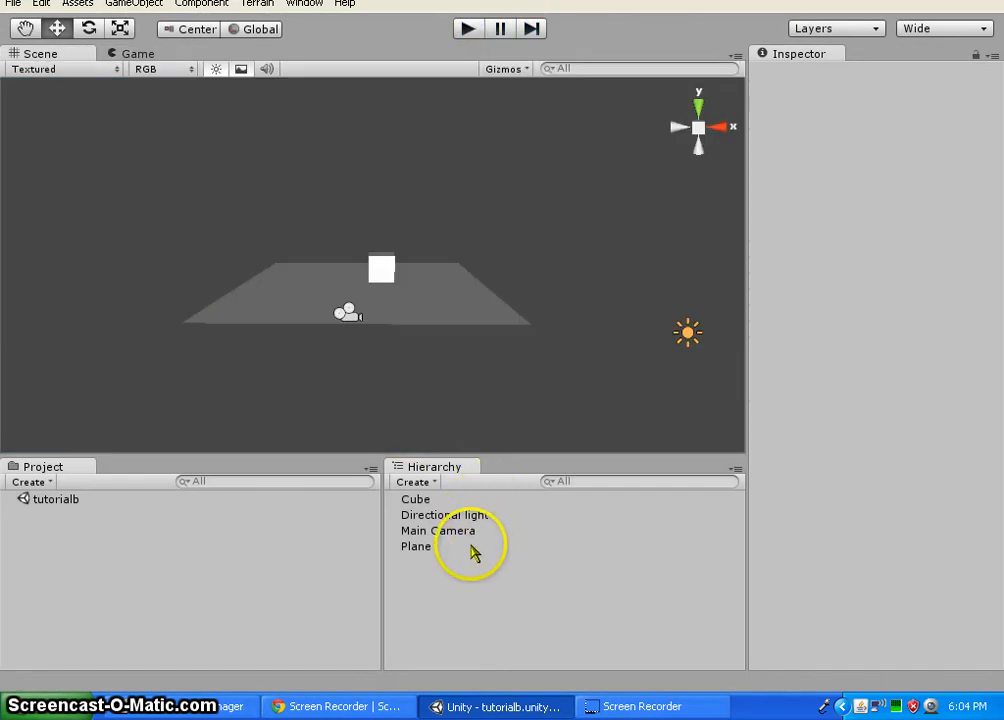
# Rotate the directional light slightly to about X 372.4, Y 23.2, Z -181.7, test-play the scene, and deselect the light
pyautogui.click(451, 517)
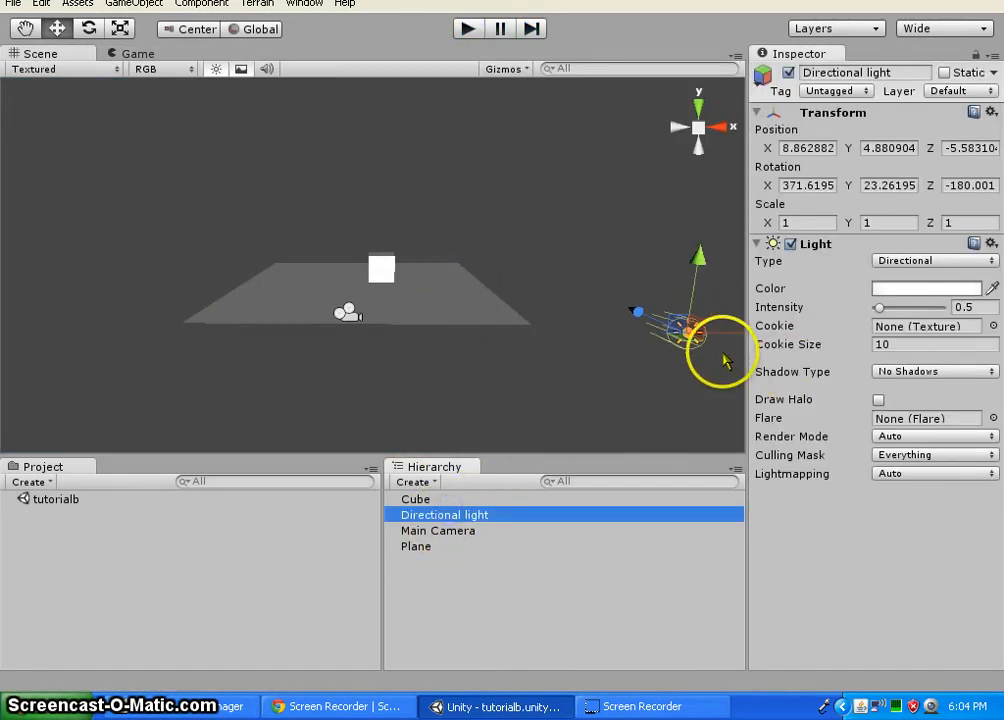
pyautogui.click(89, 28)
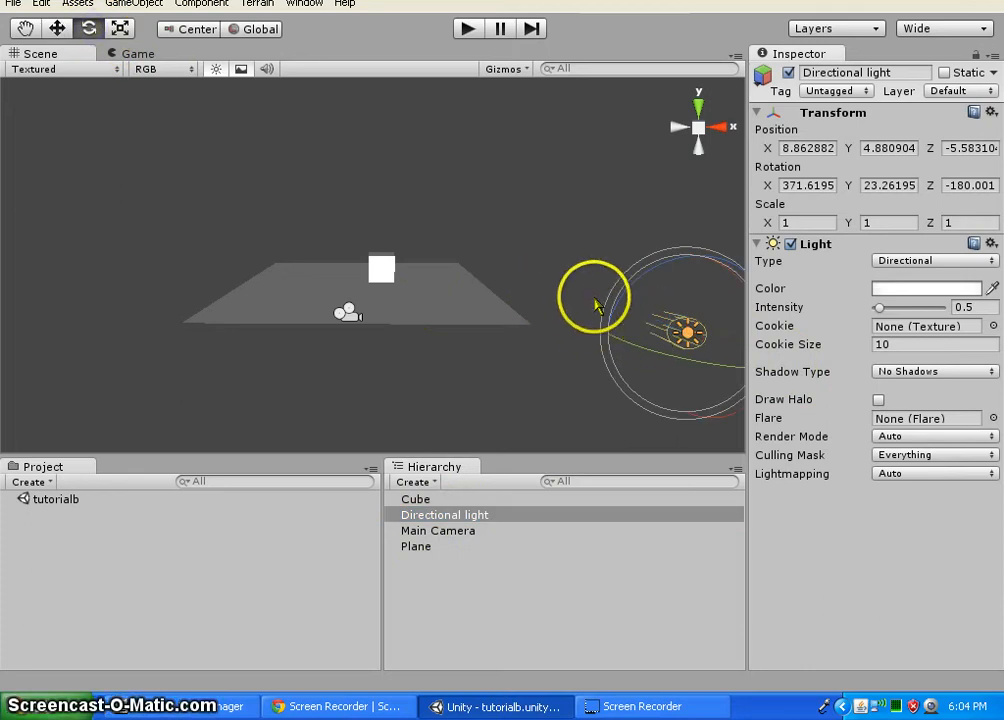
pyautogui.moveTo(610, 291)
pyautogui.mouseDown()
pyautogui.moveTo(603, 316)
pyautogui.moveTo(621, 266)
pyautogui.moveTo(605, 283)
pyautogui.mouseUp()
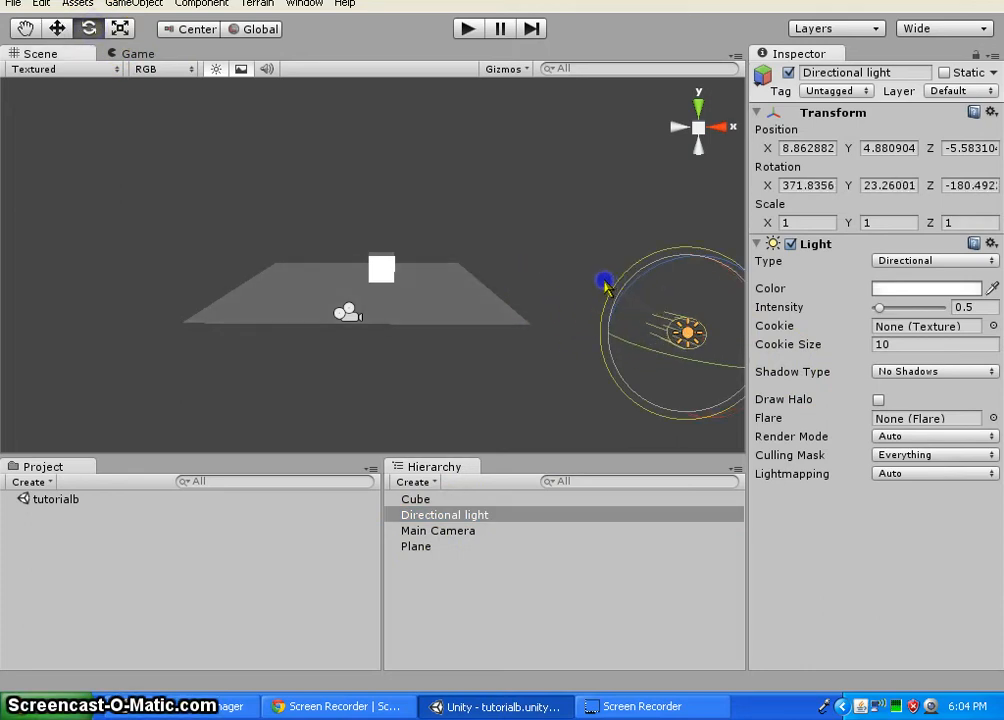
pyautogui.click(467, 28)
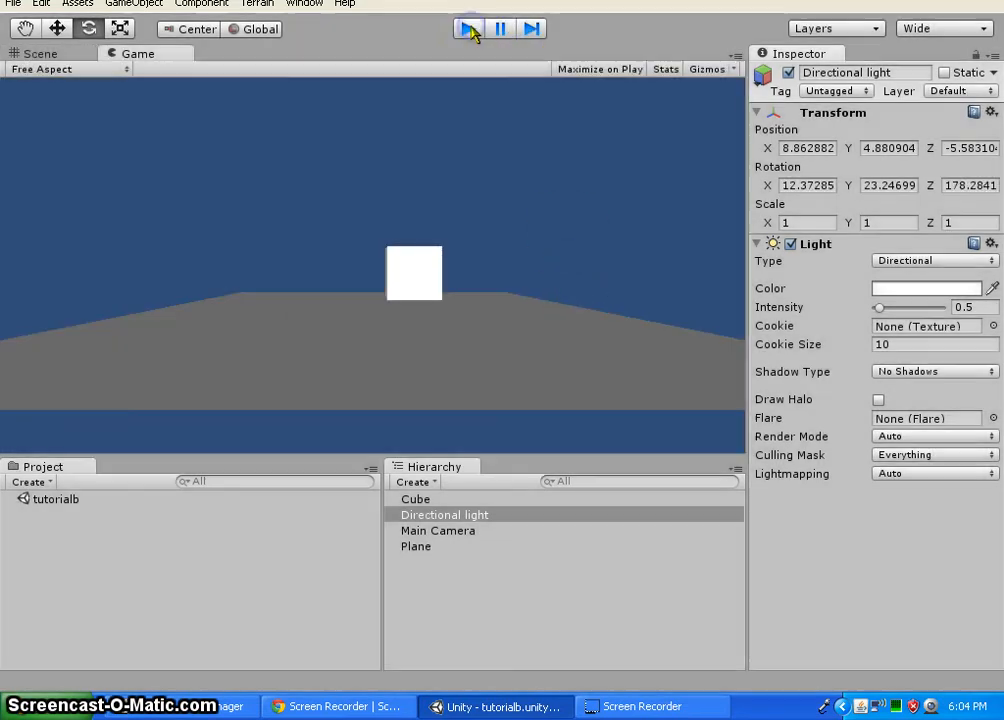
pyautogui.click(469, 29)
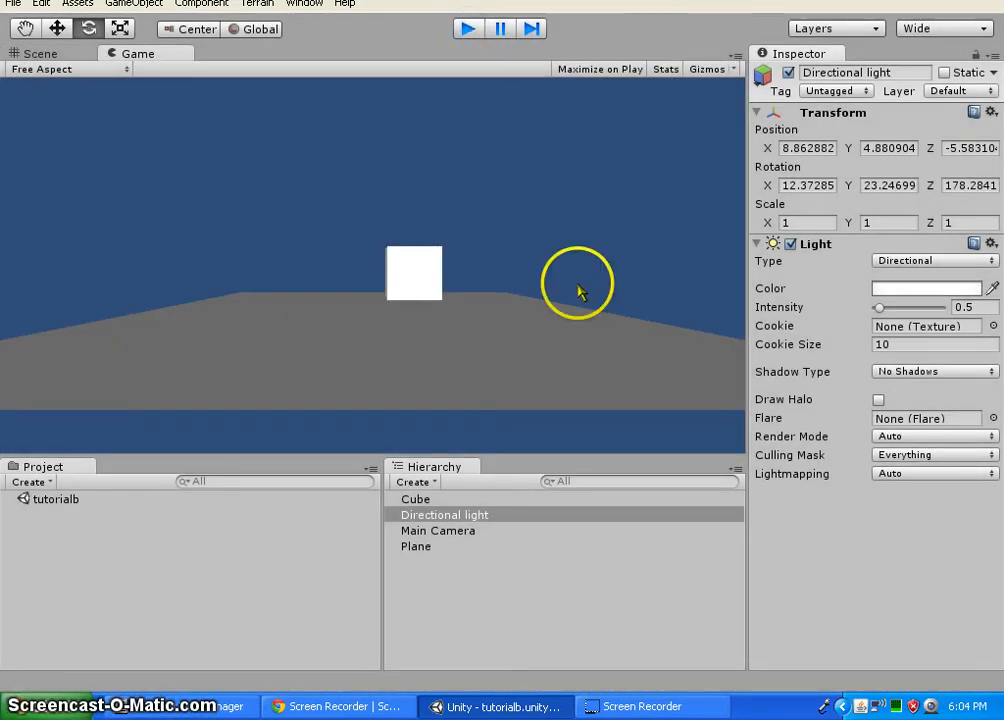
pyautogui.moveTo(327, 381); pyautogui.dragTo(186, 378, button='right')
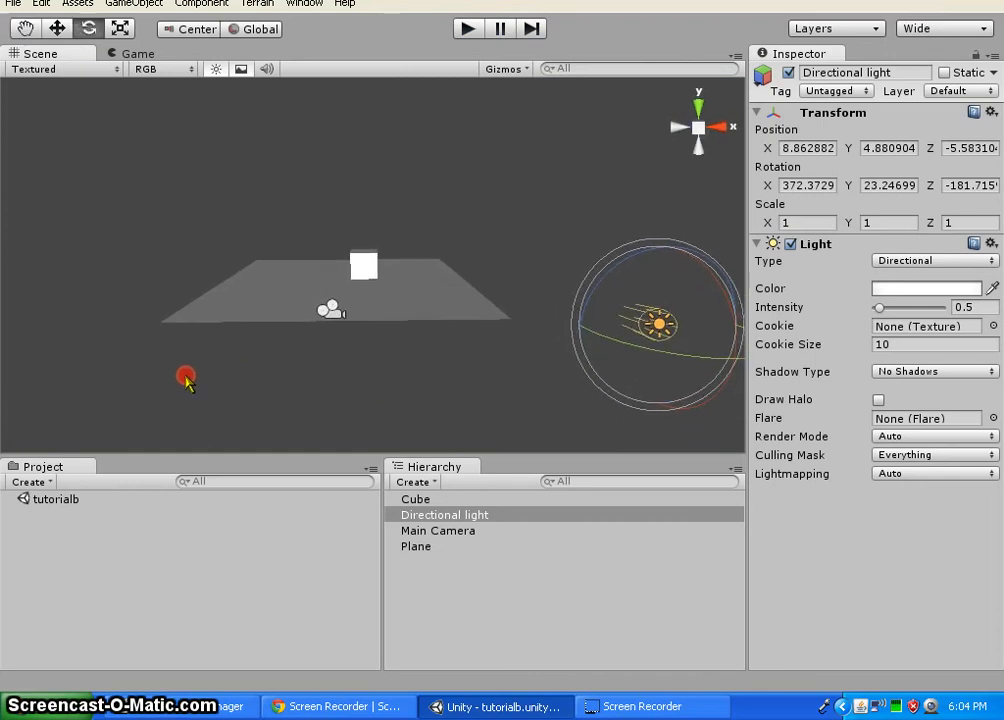
pyautogui.click(592, 635)
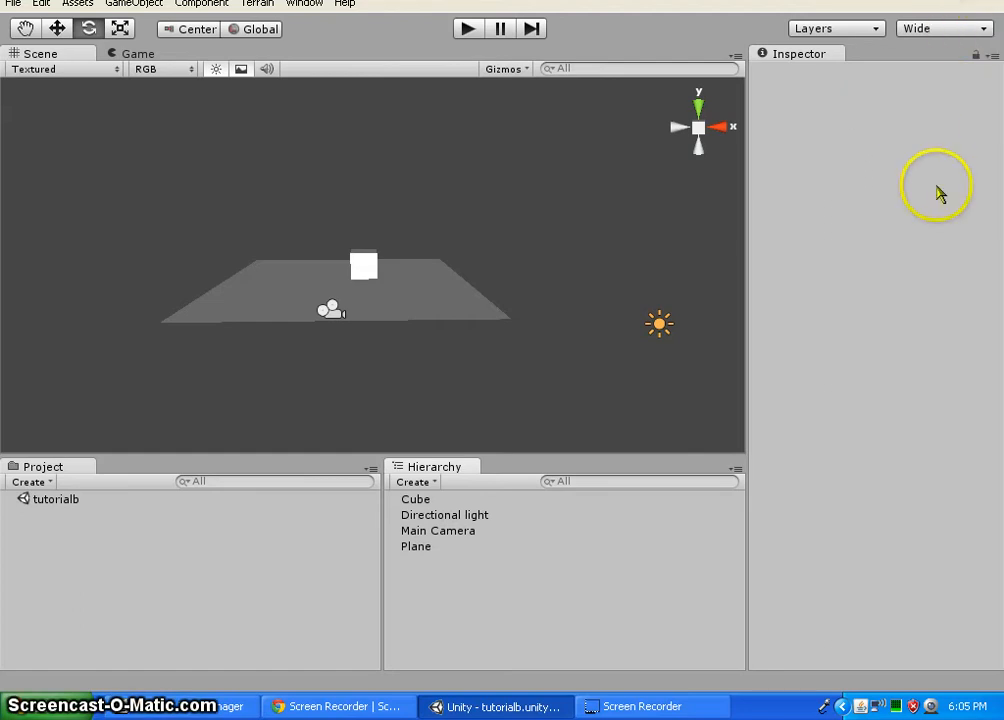
# Undock the Project panel, tab it with the Hierarchy, and redock it as a column between the Scene view and Inspector
pyautogui.moveTo(80, 468); pyautogui.dragTo(362, 260)
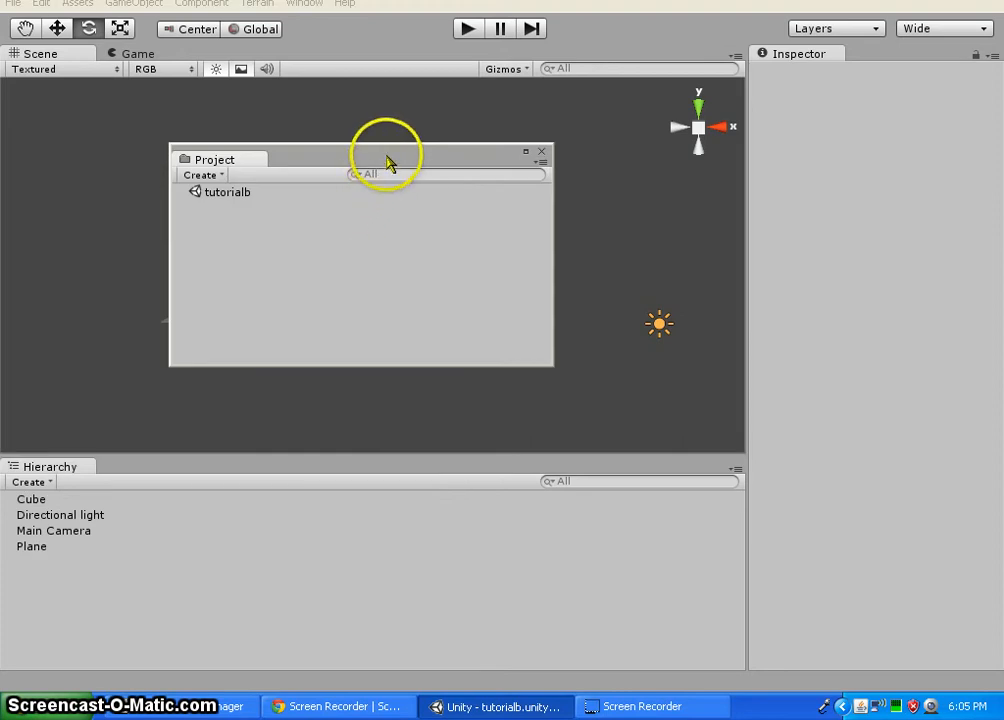
pyautogui.moveTo(390, 161); pyautogui.dragTo(621, 413)
pyautogui.moveTo(488, 417); pyautogui.dragTo(273, 468)
pyautogui.click(56, 467)
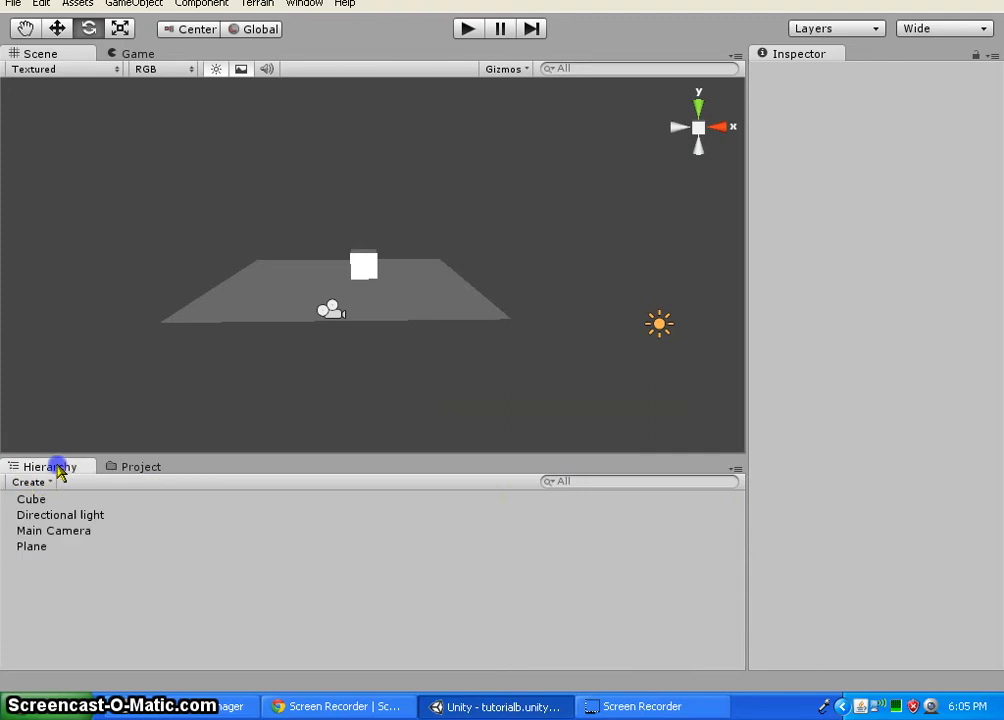
pyautogui.click(141, 467)
pyautogui.click(60, 467)
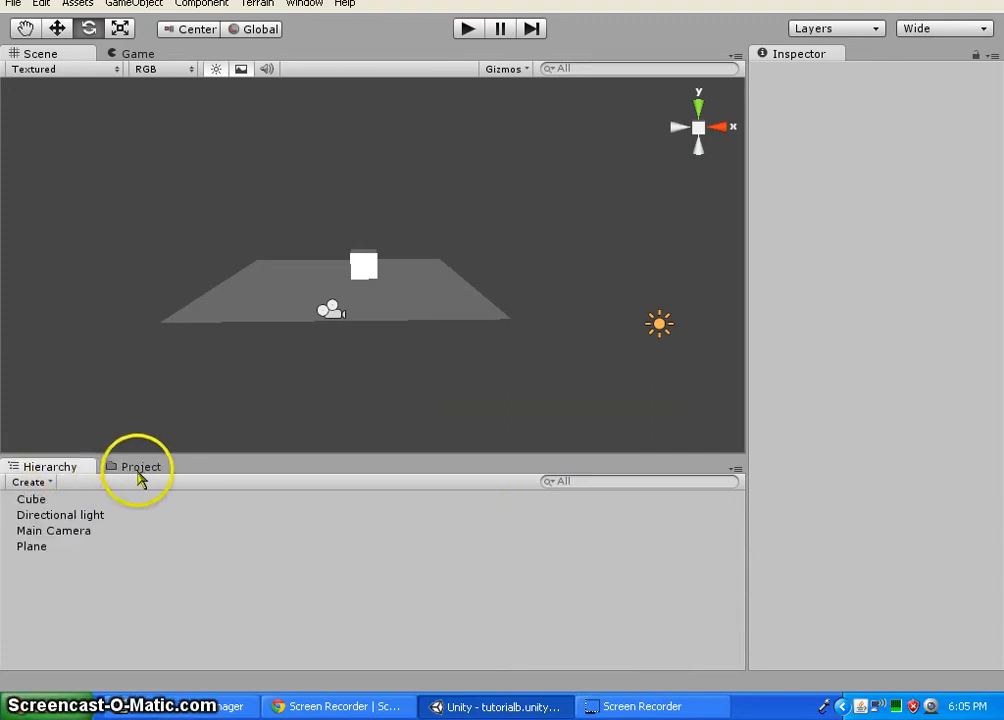
pyautogui.moveTo(141, 467); pyautogui.dragTo(766, 478)
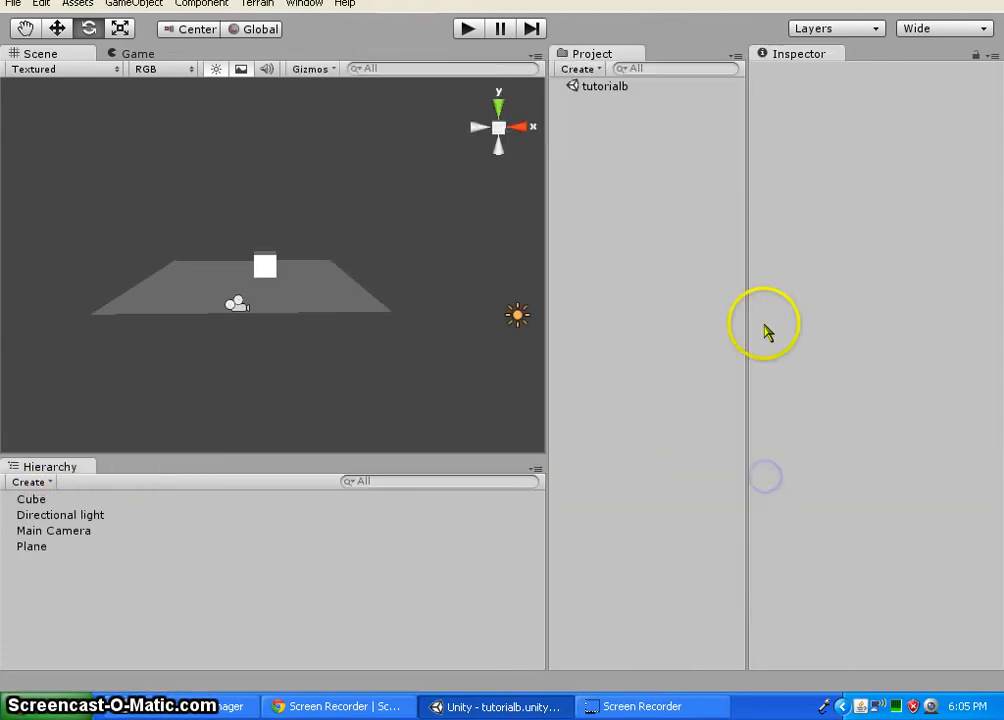
# Try the 2 by 3, 4 Split, Easy and Tall window layouts in turn
pyautogui.click(965, 36)
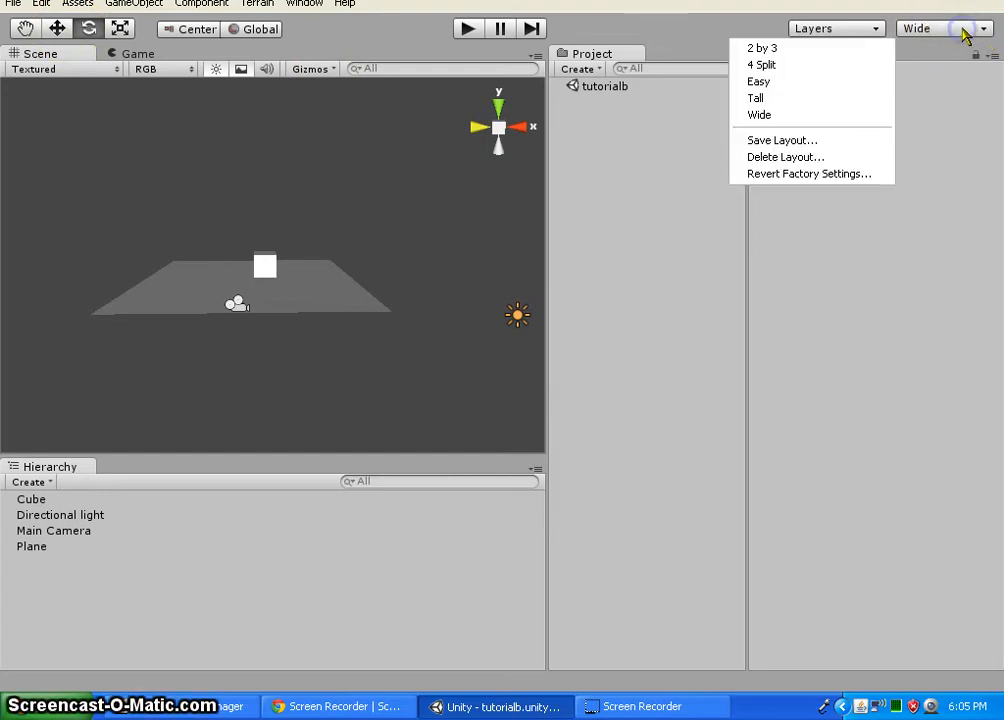
pyautogui.click(842, 50)
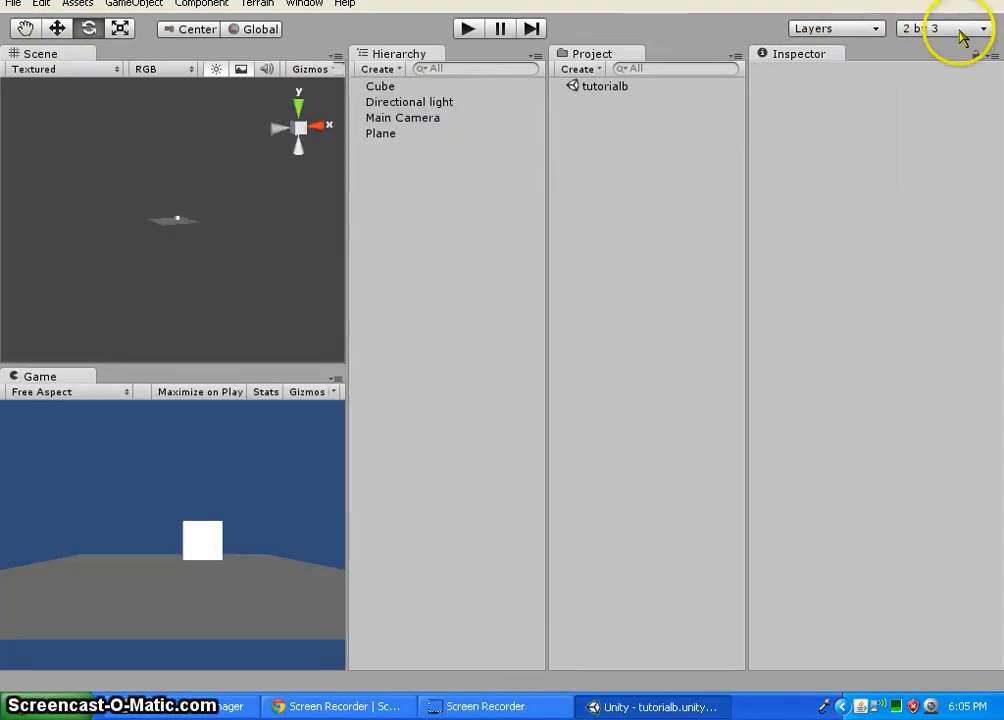
pyautogui.click(955, 29)
pyautogui.click(871, 65)
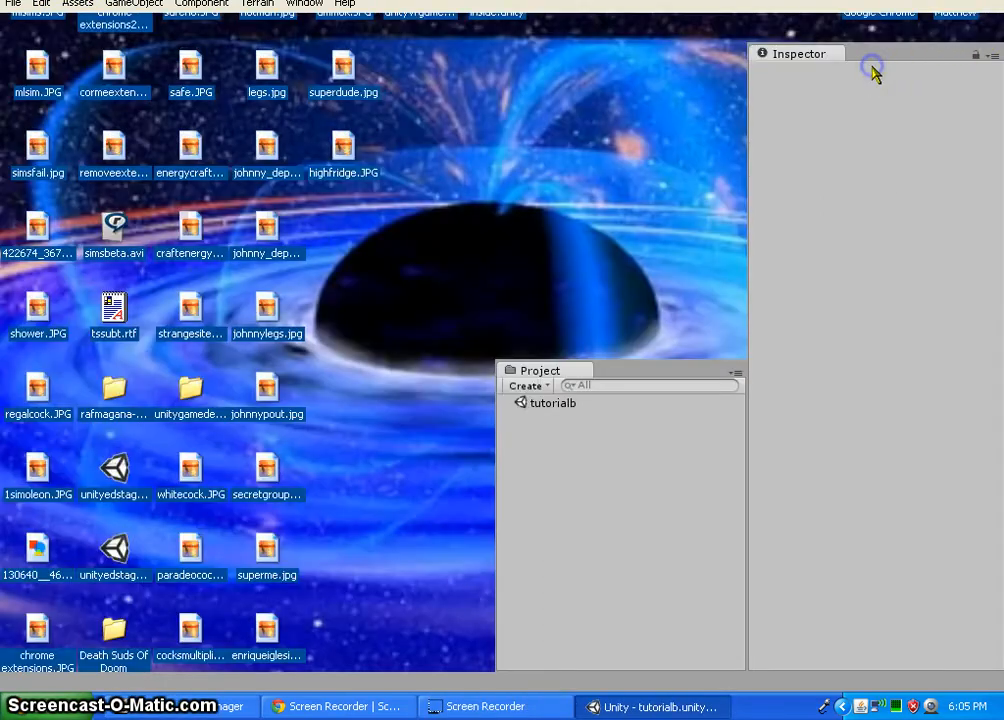
pyautogui.click(958, 37)
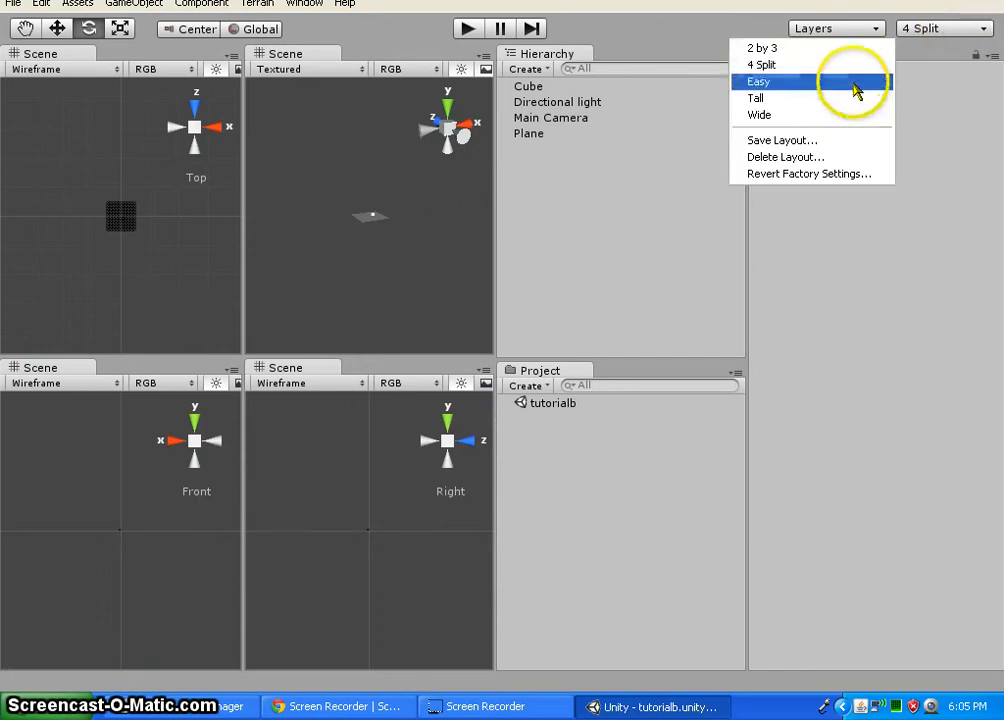
pyautogui.click(855, 81)
pyautogui.click(958, 30)
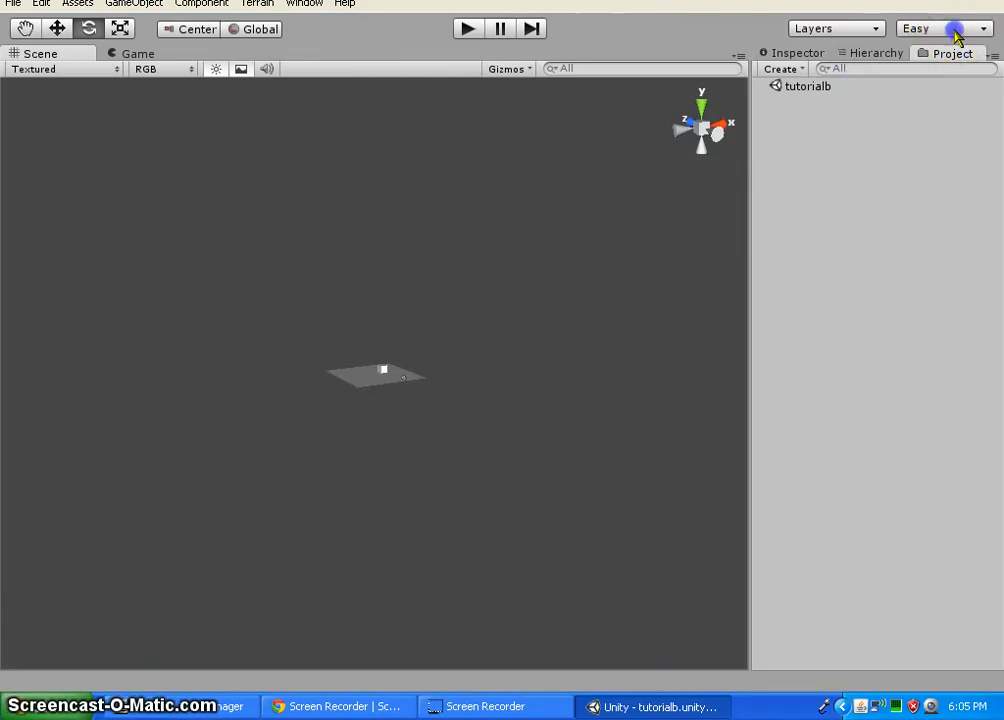
pyautogui.click(865, 100)
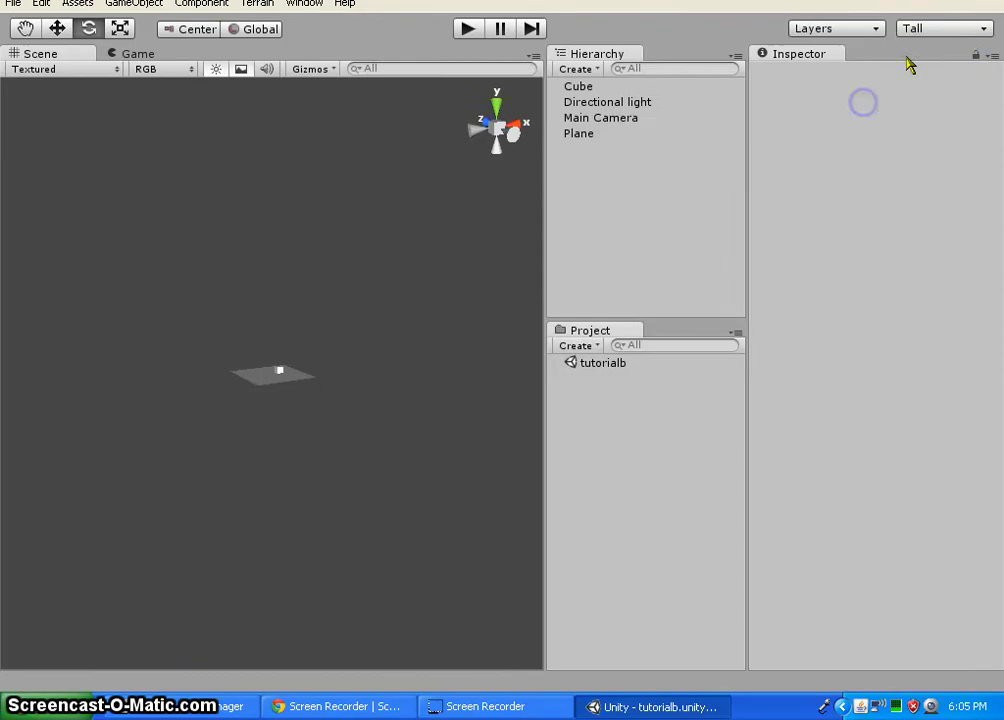
# Apply the Wide layout and swap the Hierarchy and Project panels so Project comes first, at about equal widths
pyautogui.click(950, 29)
pyautogui.click(870, 117)
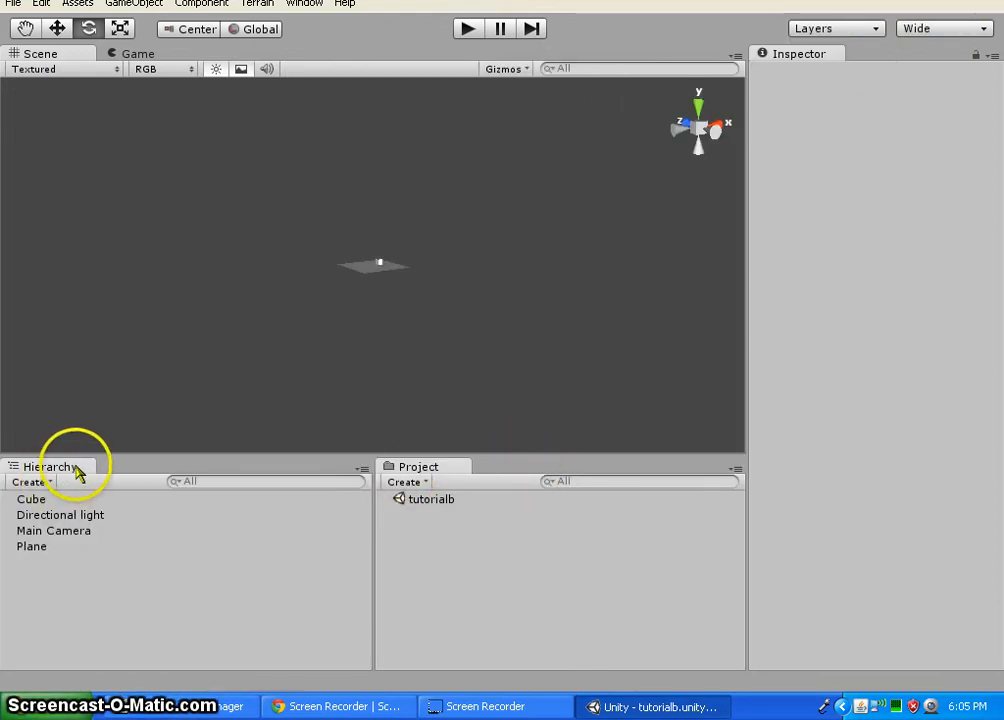
pyautogui.moveTo(80, 476); pyautogui.dragTo(722, 517)
pyautogui.moveTo(546, 516); pyautogui.dragTo(387, 530)
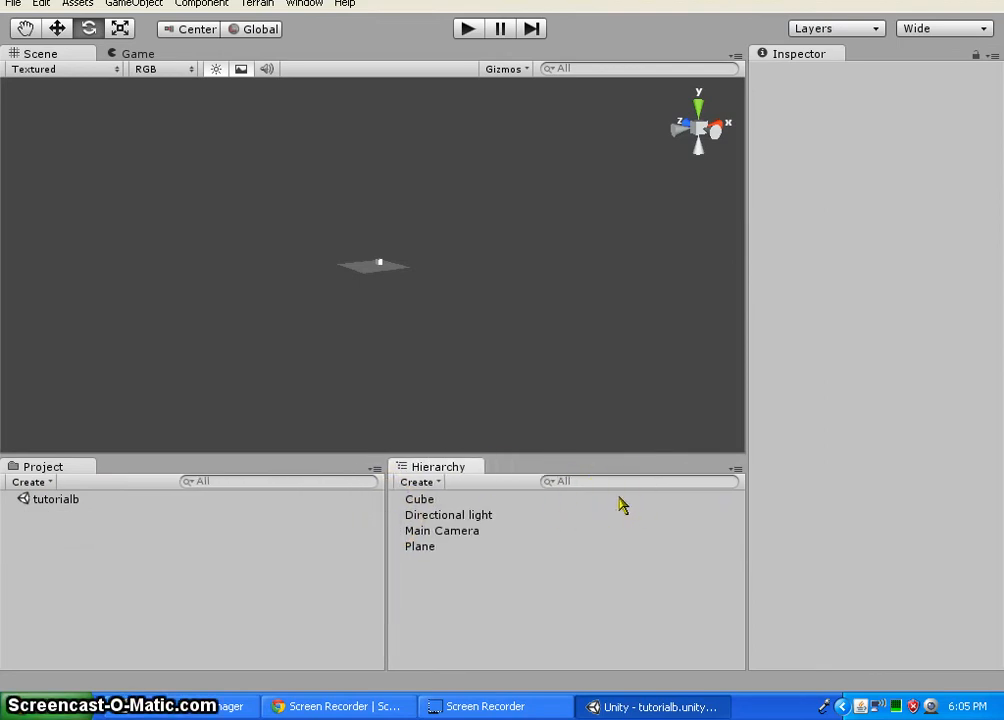
# Select the Cube and frame it in the Scene view together with the plane, camera and light
pyautogui.doubleClick(440, 499)
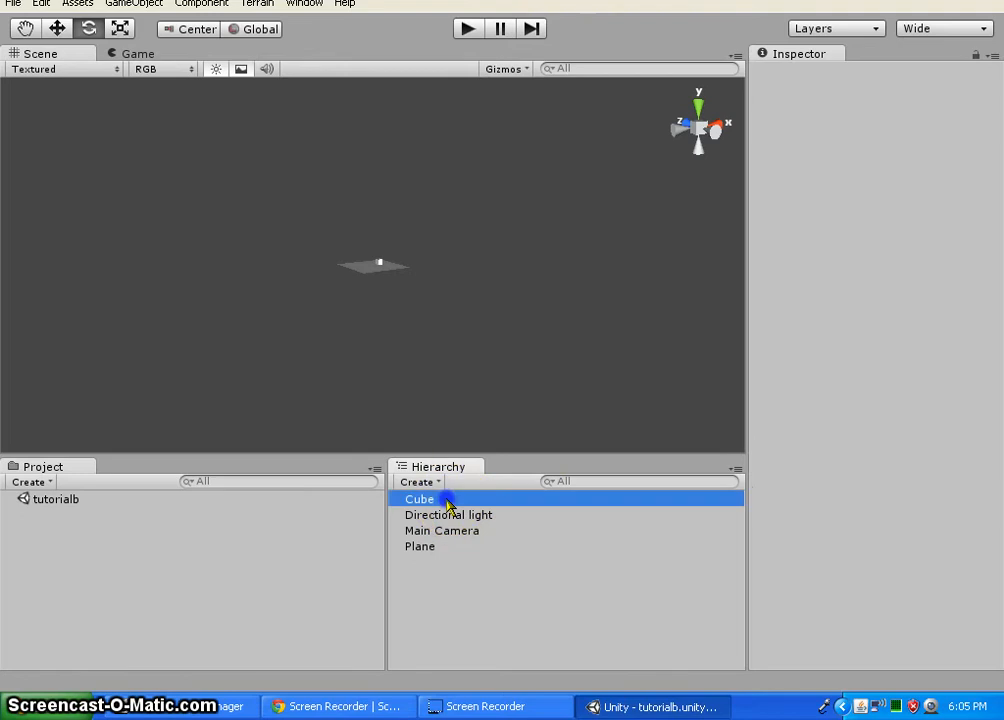
pyautogui.scroll(-10, 388, 339)
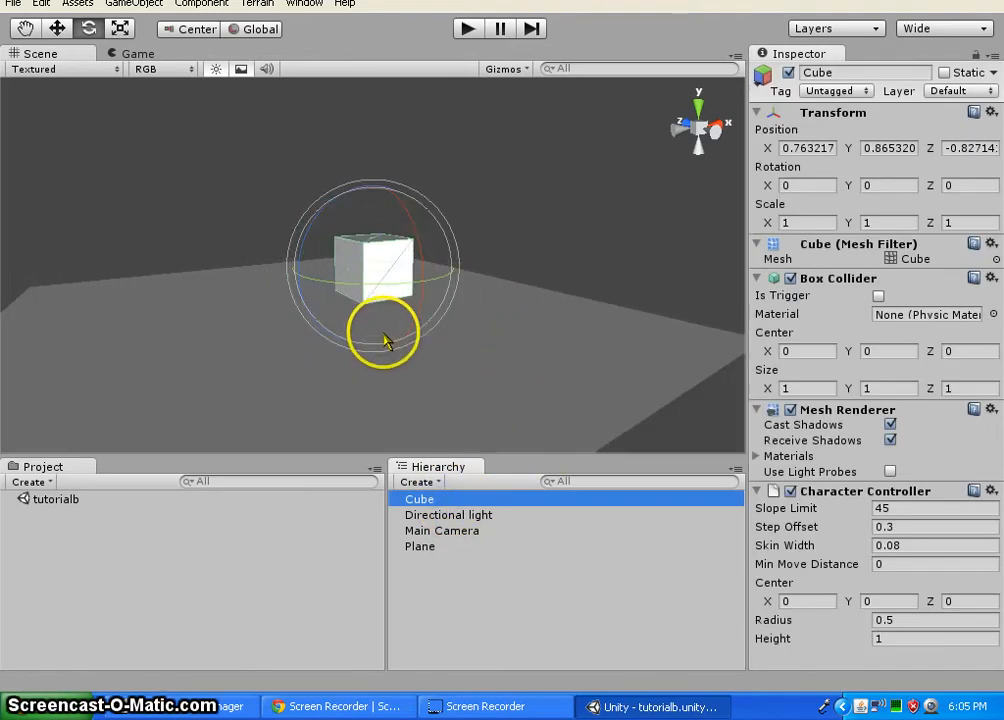
pyautogui.moveTo(515, 399)
pyautogui.mouseDown(button='right')
pyautogui.moveTo(392, 390)
pyautogui.moveTo(504, 417)
pyautogui.moveTo(502, 402)
pyautogui.mouseUp(button='right')
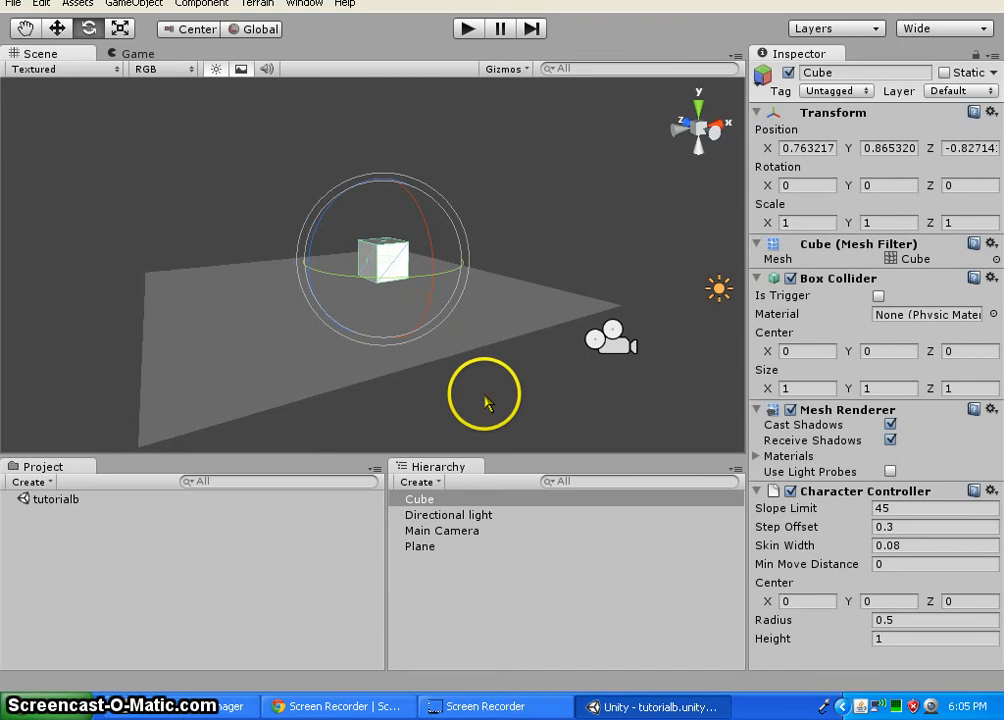
# Dock the Game view beside the Scene view at about equal width, and return it to a tab next to Scene
pyautogui.click(138, 54)
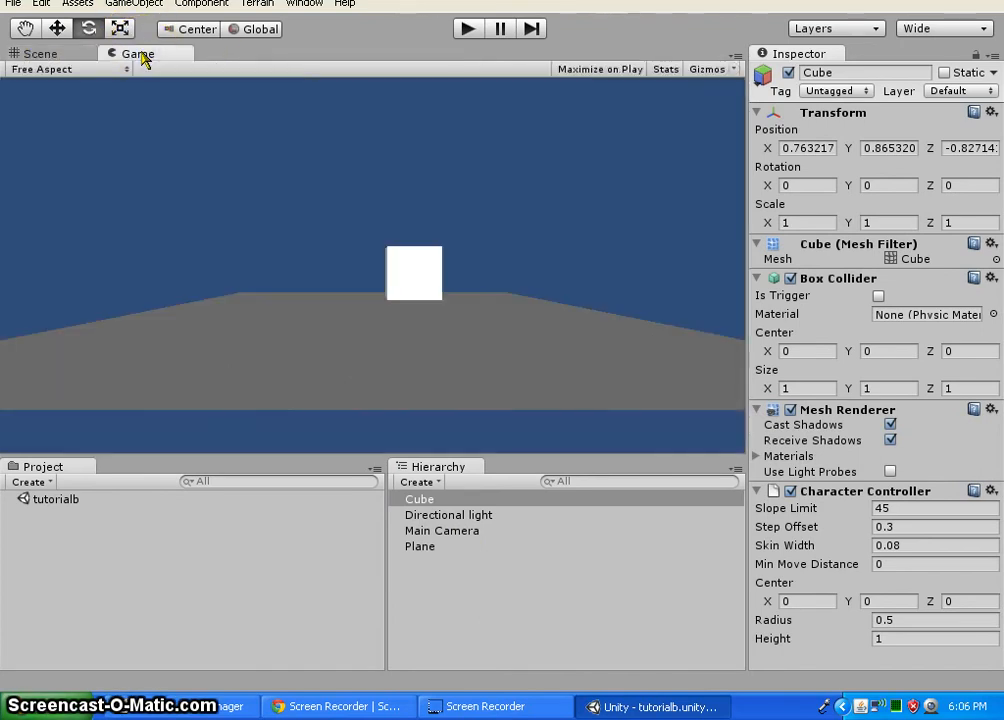
pyautogui.moveTo(138, 54); pyautogui.dragTo(702, 121)
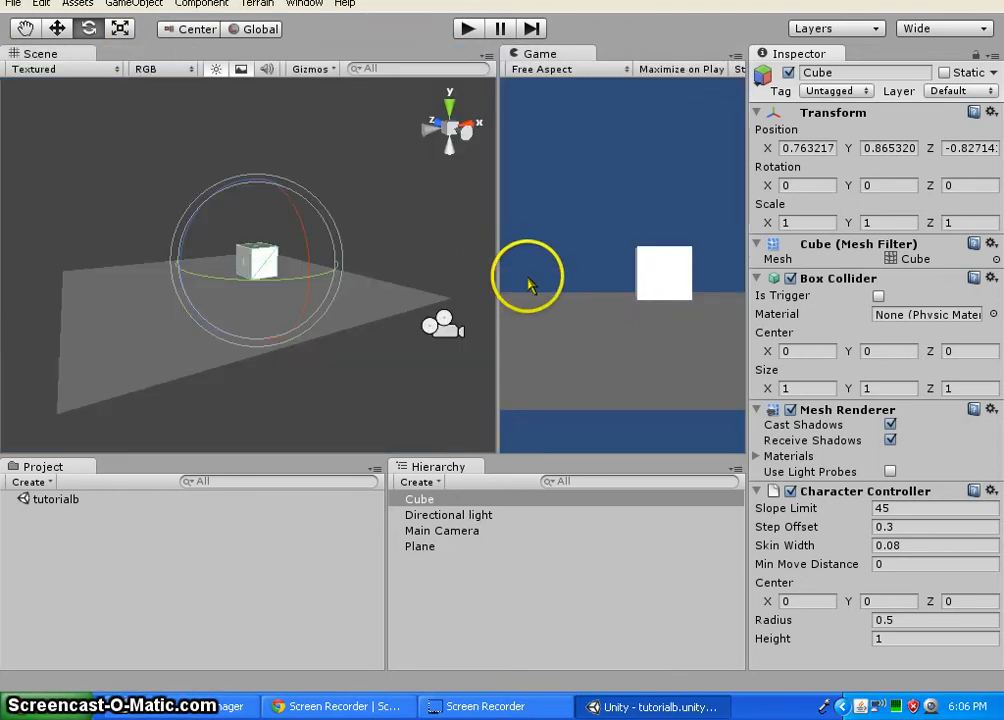
pyautogui.moveTo(497, 271); pyautogui.dragTo(383, 270)
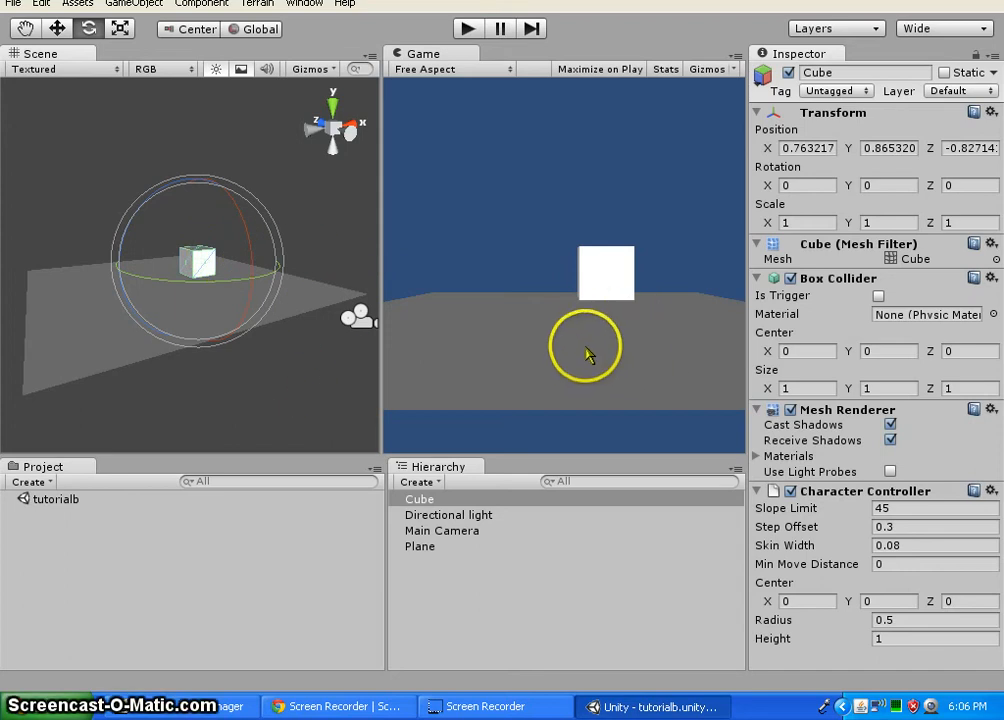
pyautogui.click(459, 246)
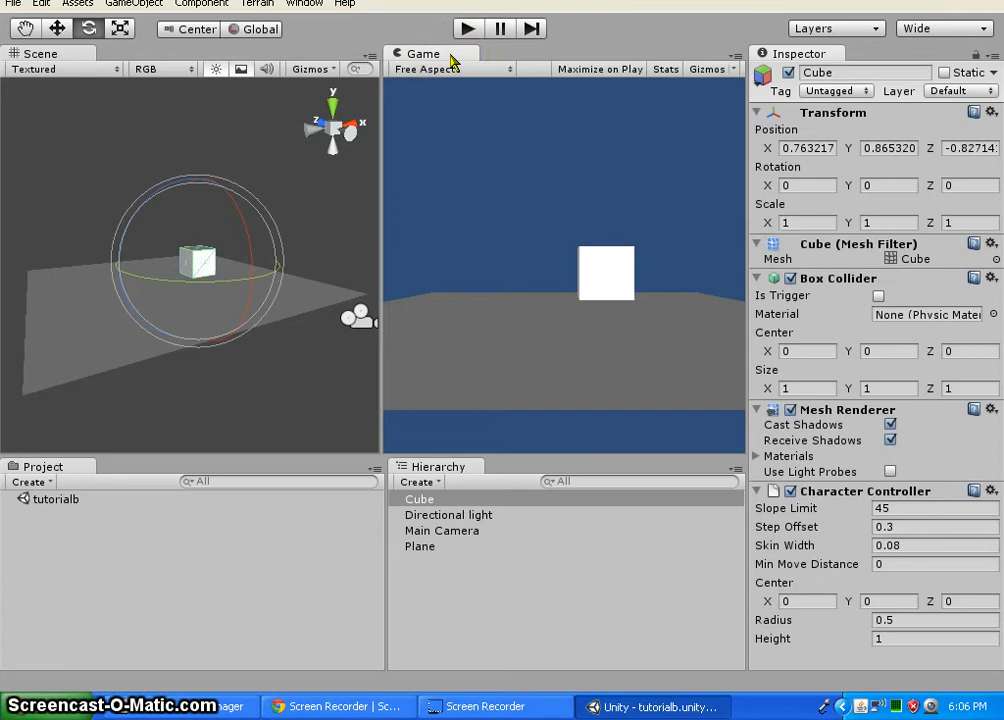
pyautogui.moveTo(85, 5); pyautogui.dragTo(128, 62)
pyautogui.click(44, 53)
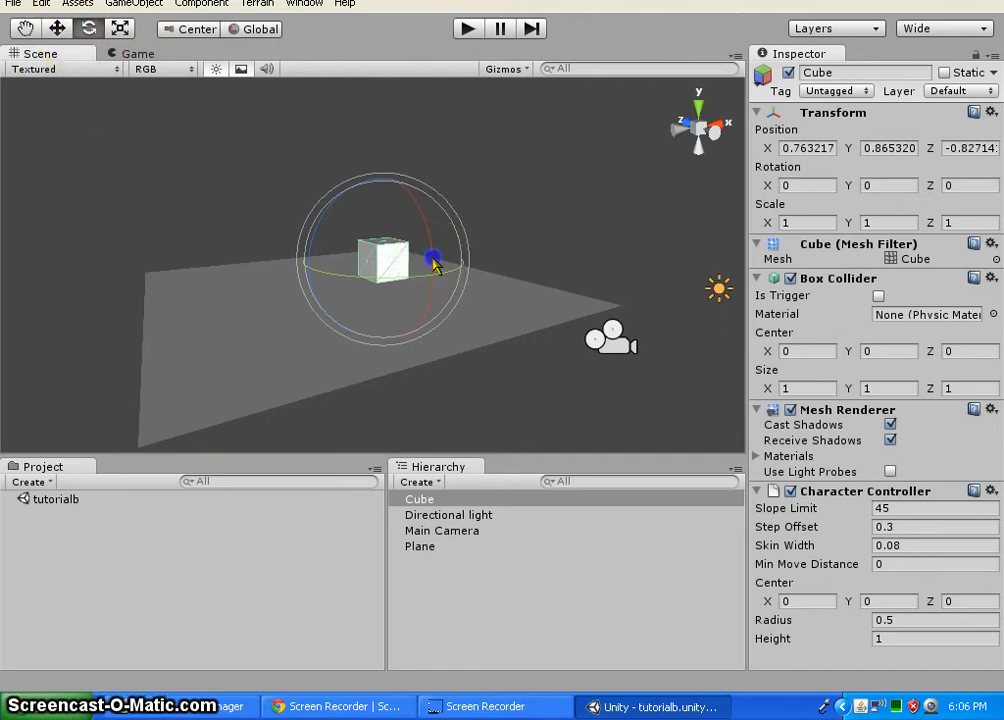
# Rotate the Cube to about 34.6° around X, and move it along its local Y axis to about Y 1.64, Z -0.29
pyautogui.moveTo(433, 262); pyautogui.dragTo(393, 150)
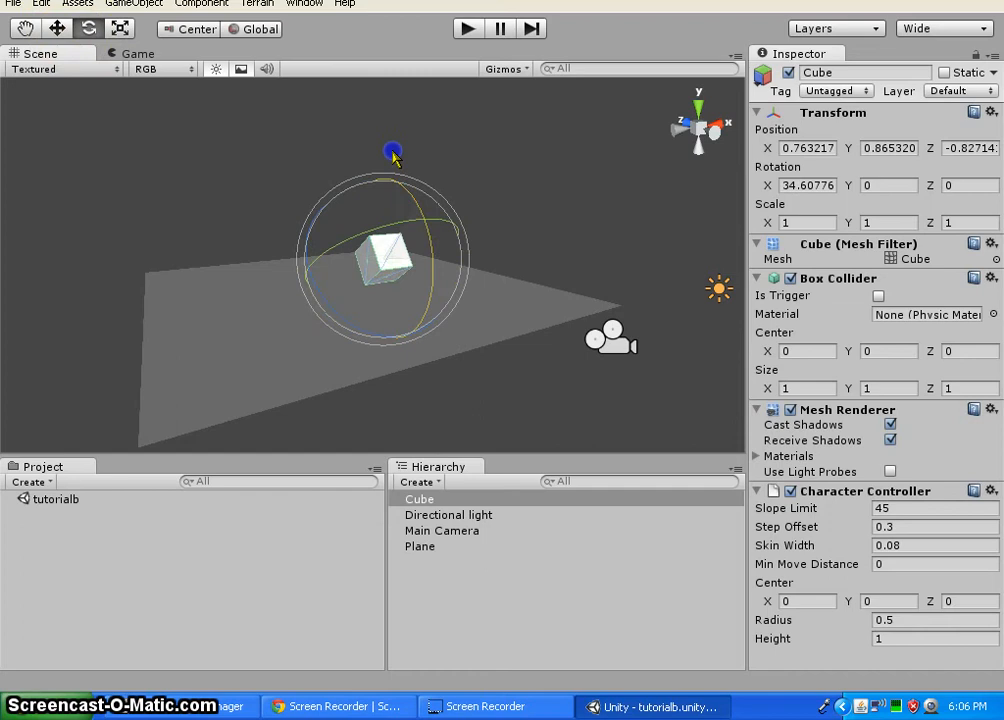
pyautogui.click(563, 210)
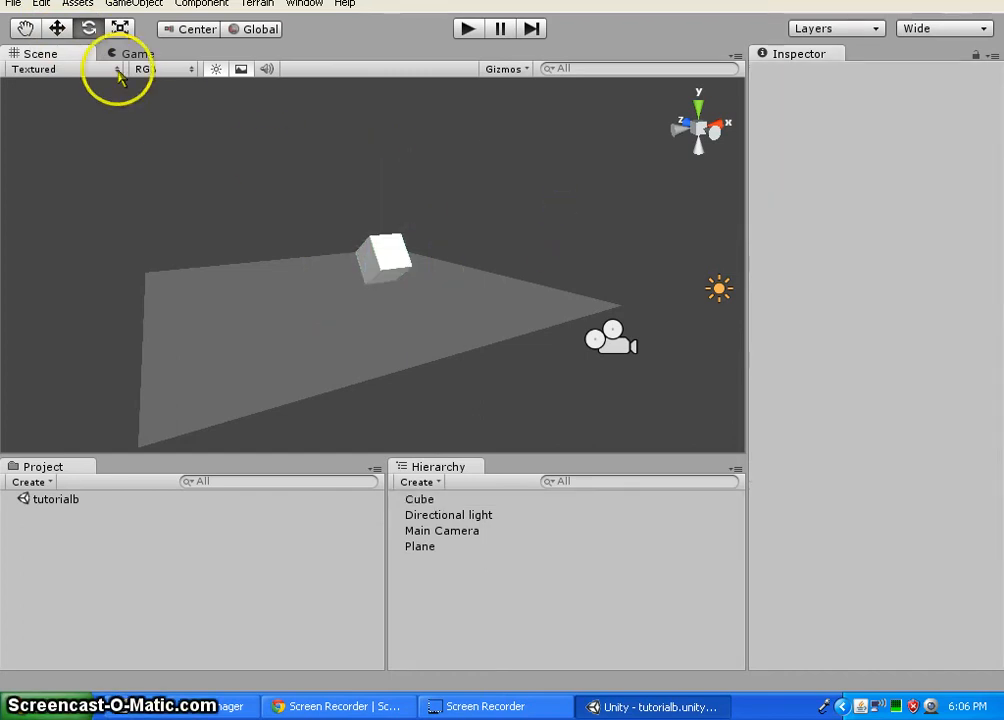
pyautogui.click(58, 29)
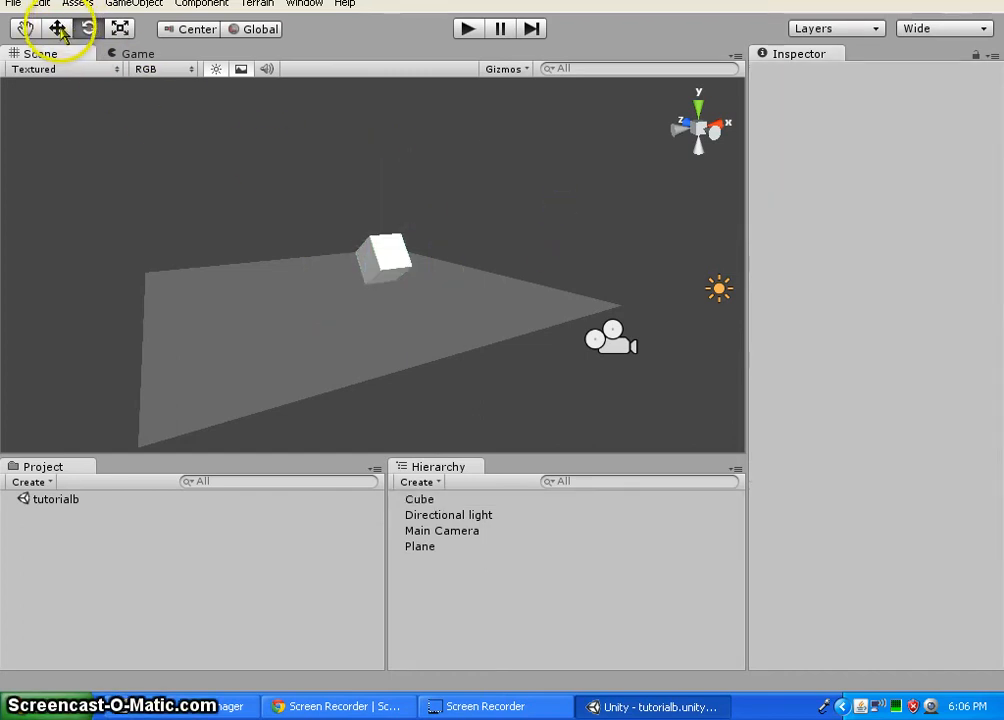
pyautogui.click(390, 255)
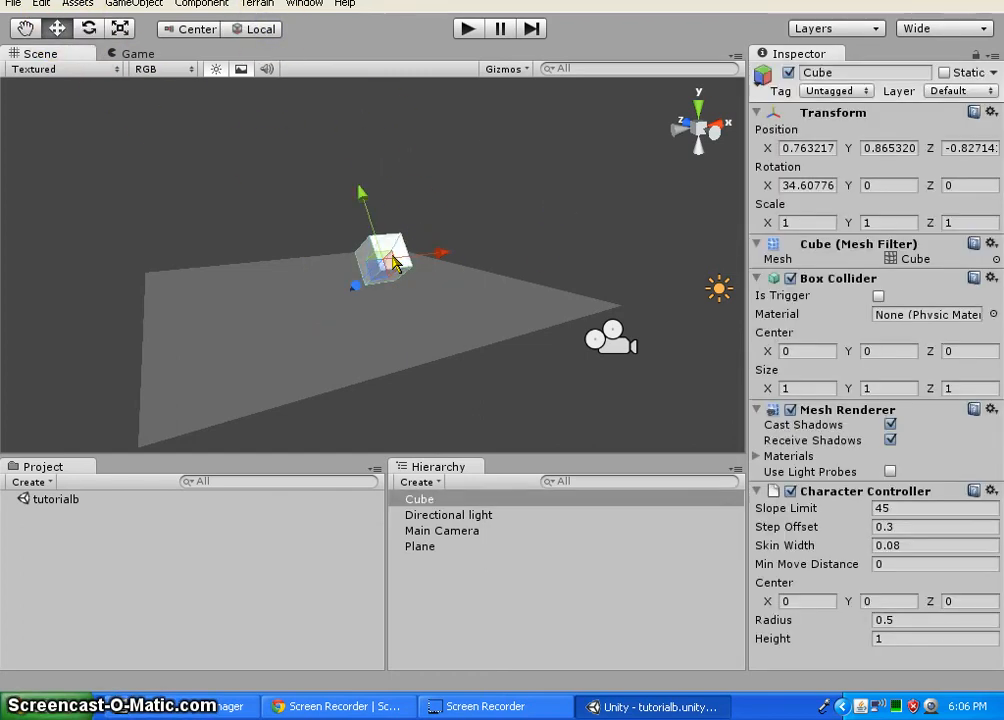
pyautogui.moveTo(363, 197); pyautogui.dragTo(345, 160)
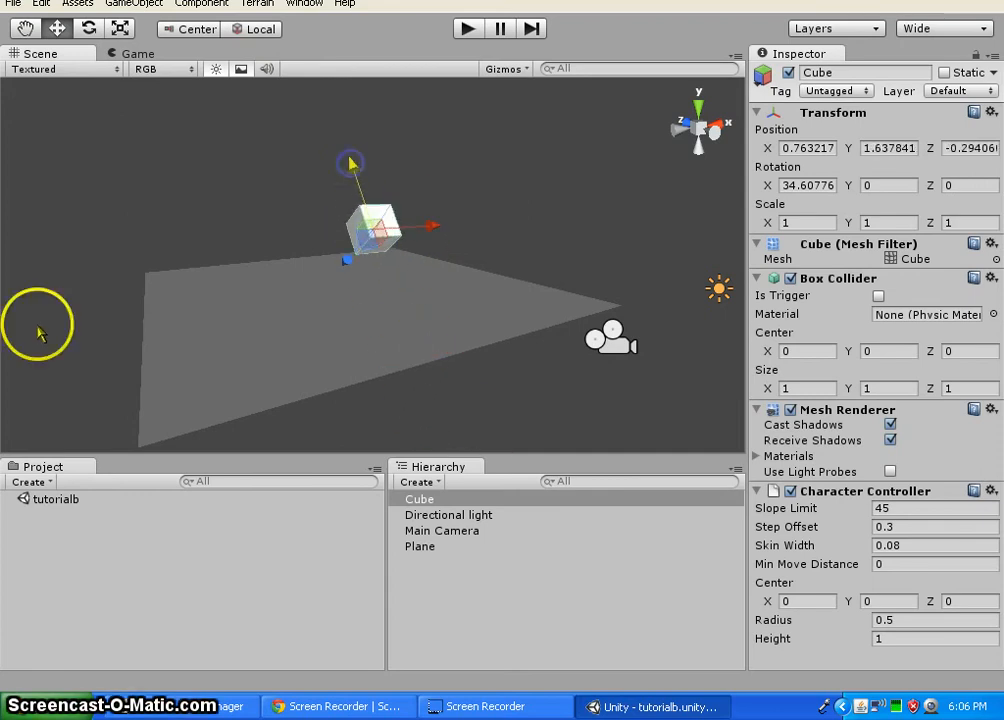
# Switch the transform handle position to Pivot and back to Center, framing the Cube in the Scene view to compare both modes
pyautogui.moveTo(38, 325); pyautogui.dragTo(200, 292, button='right')
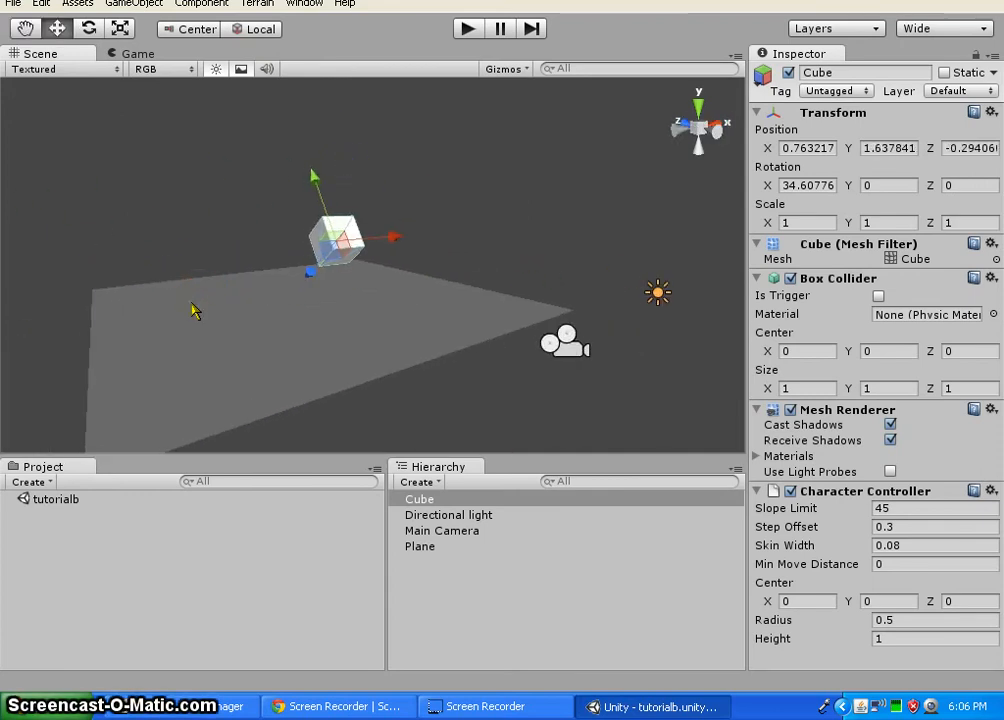
pyautogui.click(197, 30)
pyautogui.moveTo(156, 248); pyautogui.dragTo(67, 253, button='right')
pyautogui.doubleClick(420, 498)
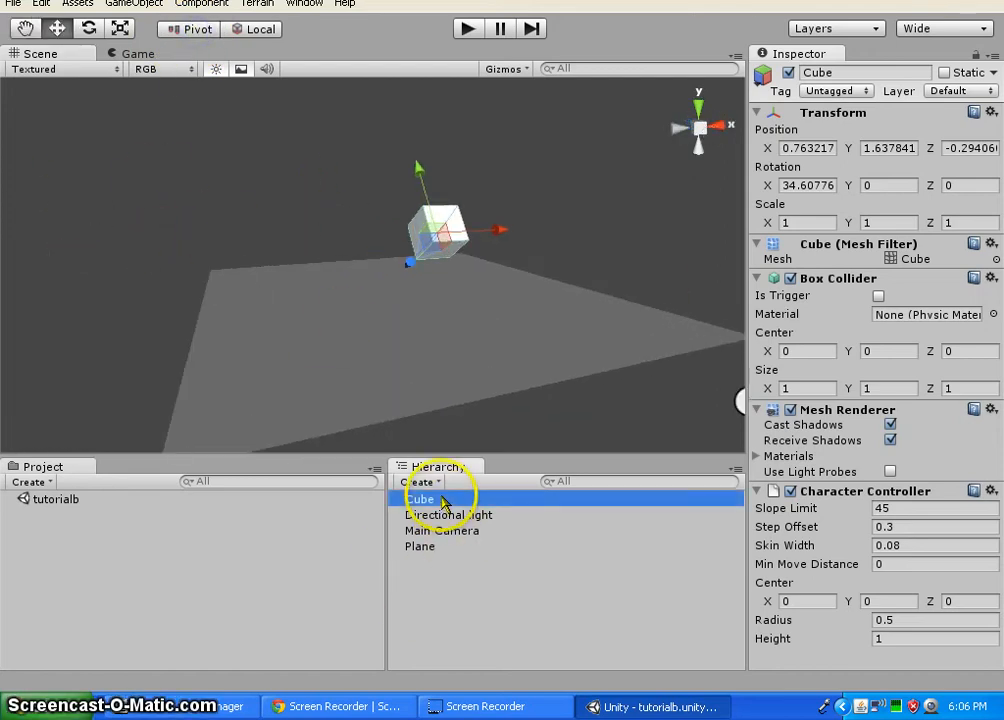
pyautogui.moveTo(182, 341)
pyautogui.mouseDown(button='right')
pyautogui.moveTo(432, 336)
pyautogui.moveTo(175, 342)
pyautogui.mouseUp(button='right')
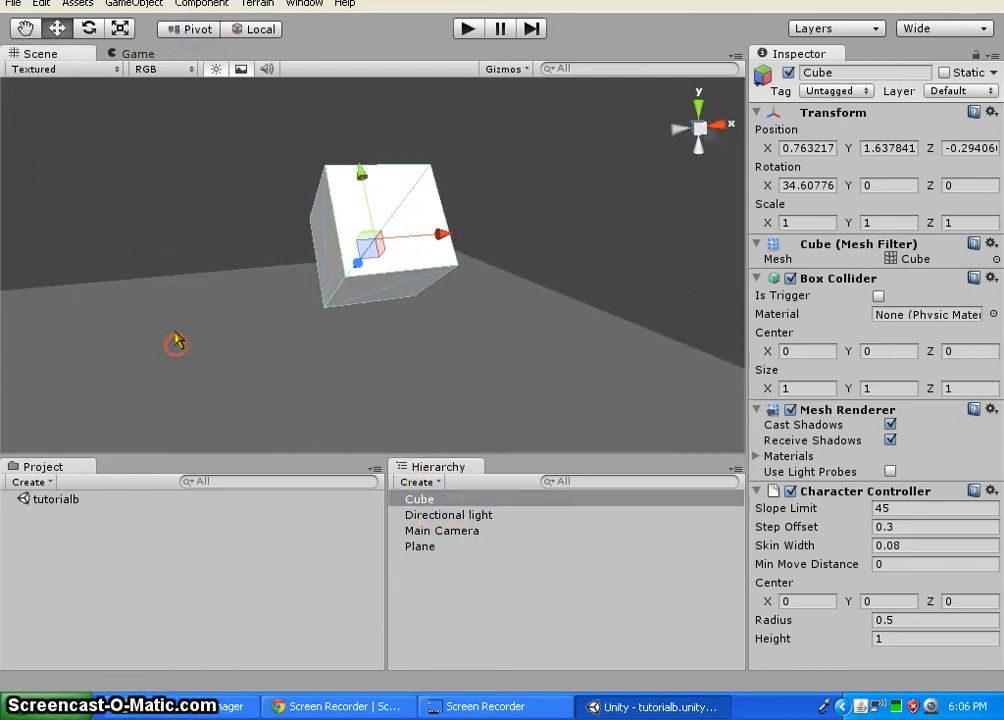
pyautogui.click(200, 28)
pyautogui.moveTo(197, 298); pyautogui.dragTo(146, 302, button='right')
pyautogui.doubleClick(441, 498)
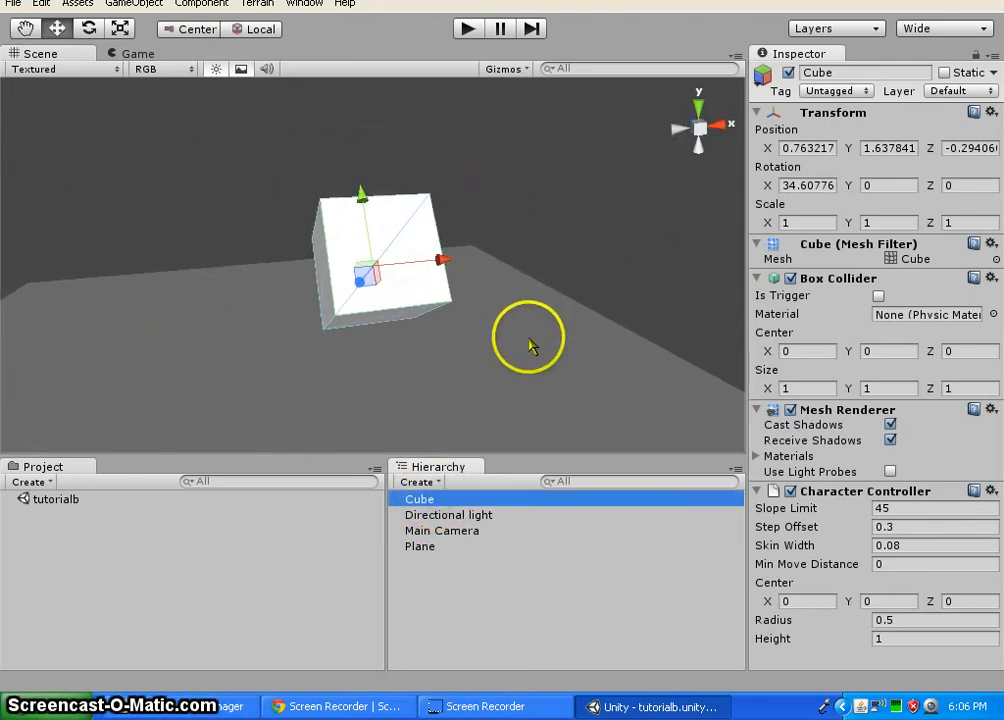
# Move the Cube along its local Y axis to about Y 1.38, Z -0.47, and along its local X axis to about X 0.88
pyautogui.moveTo(530, 345); pyautogui.dragTo(605, 315, button='right')
pyautogui.moveTo(425, 172)
pyautogui.mouseDown()
pyautogui.moveTo(403, 116)
pyautogui.moveTo(423, 196)
pyautogui.mouseUp()
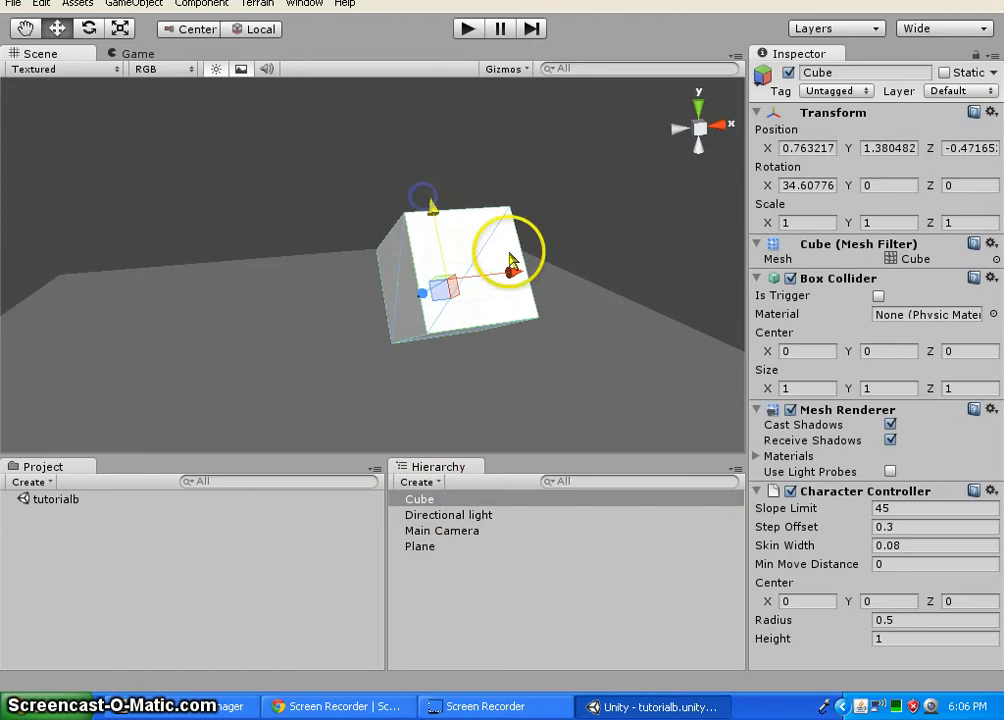
pyautogui.moveTo(510, 258)
pyautogui.mouseDown()
pyautogui.moveTo(518, 268)
pyautogui.moveTo(659, 242)
pyautogui.moveTo(504, 247)
pyautogui.moveTo(516, 250)
pyautogui.mouseUp()
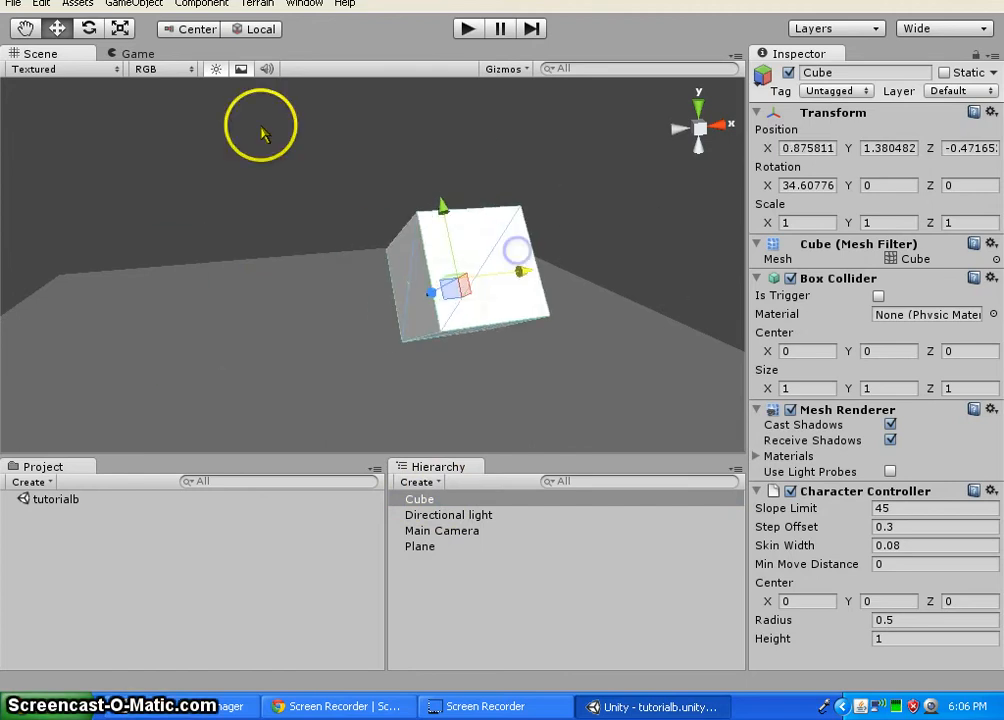
# Set the transform handle orientation to Global and raise the Cube straight up to about Y 1.51
pyautogui.click(266, 29)
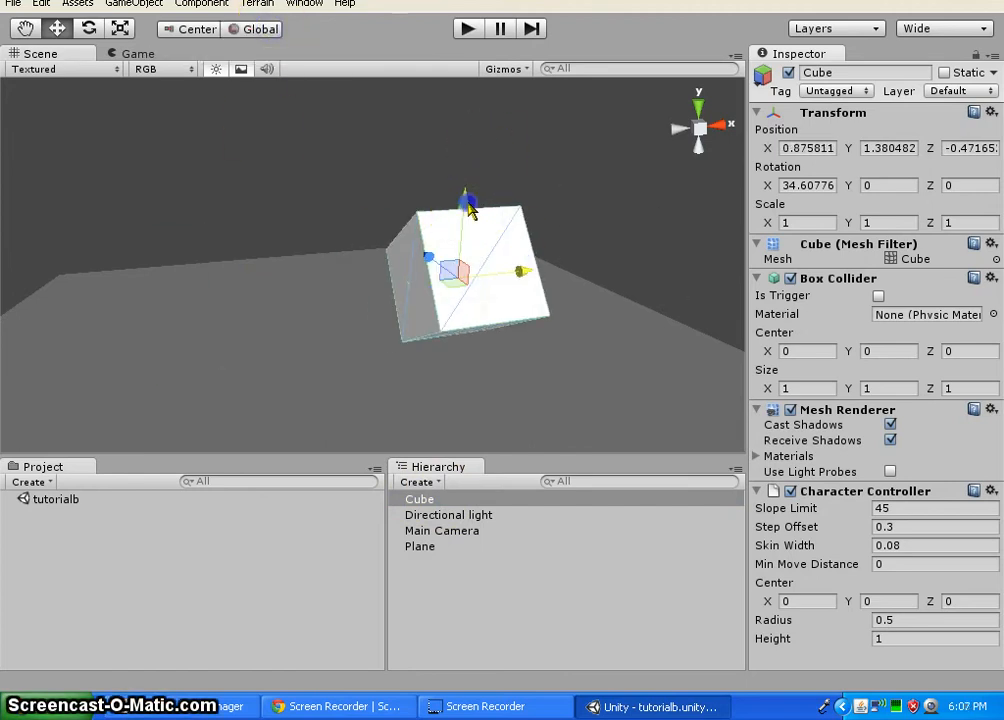
pyautogui.moveTo(470, 208)
pyautogui.mouseDown()
pyautogui.moveTo(492, 92)
pyautogui.moveTo(468, 287)
pyautogui.moveTo(487, 107)
pyautogui.moveTo(479, 194)
pyautogui.mouseUp()
pyautogui.moveTo(630, 301); pyautogui.dragTo(609, 325, button='right')
pyautogui.moveTo(488, 318); pyautogui.dragTo(551, 326, button='right')
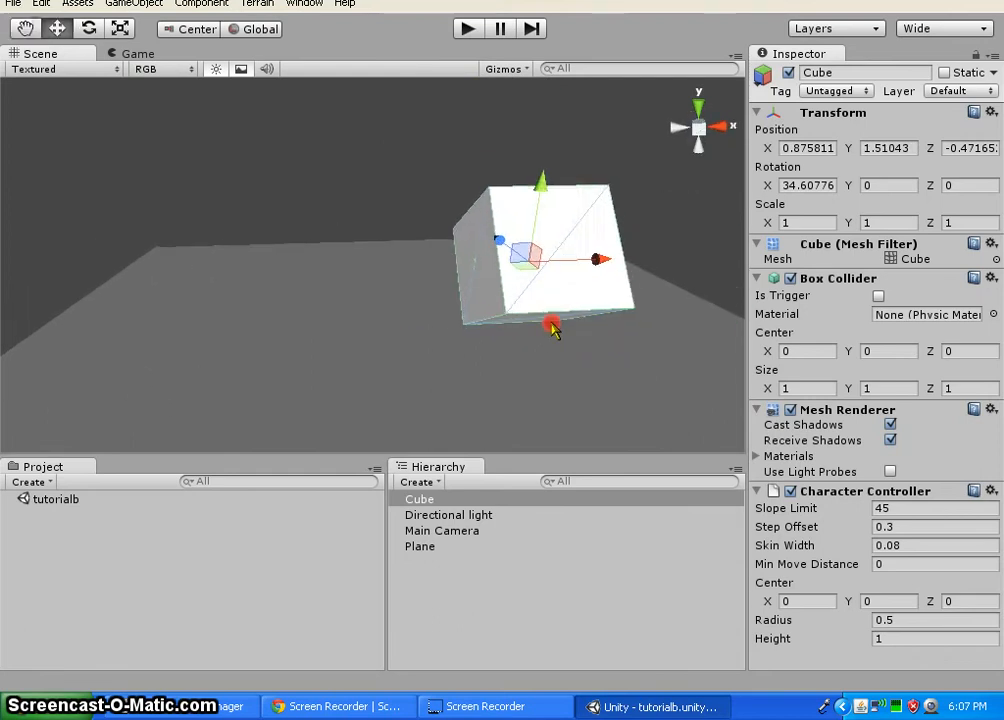
# Pan, orbit, zoom and look around the Scene view to examine the Cube and plane from several sides
pyautogui.moveTo(650, 386); pyautogui.dragTo(520, 386)
pyautogui.press('q')
pyautogui.moveTo(650, 374); pyautogui.dragTo(572, 359, button='middle')
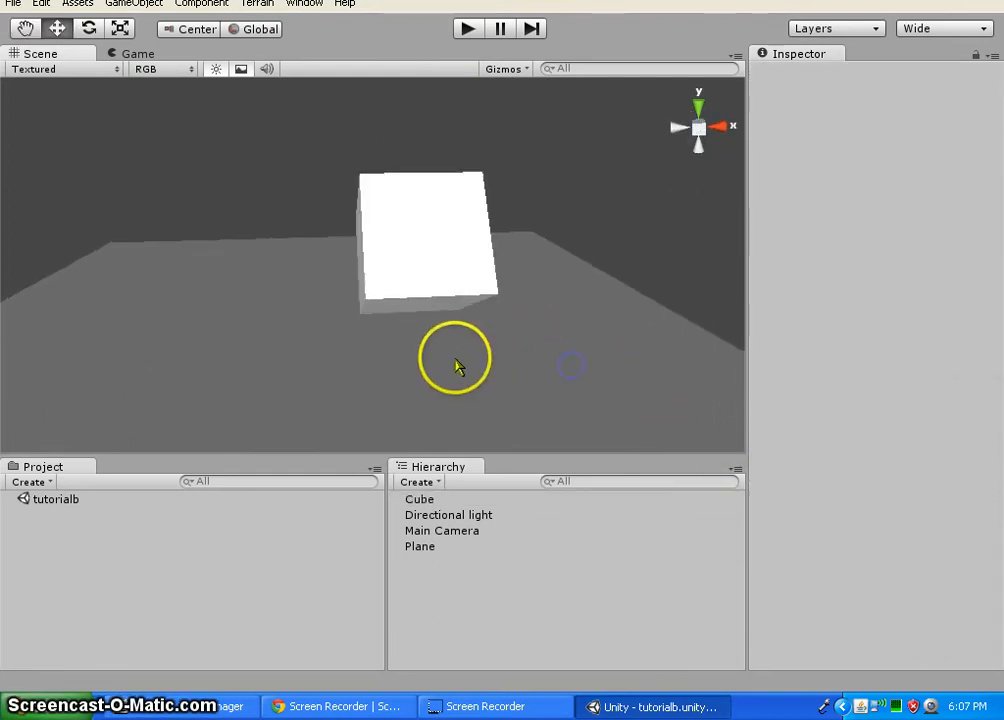
pyautogui.keyDown('ctrl'); pyautogui.keyDown('alt'); pyautogui.moveTo(576, 327); pyautogui.dragTo(500, 341); pyautogui.keyUp('alt'); pyautogui.keyUp('ctrl')
pyautogui.keyDown('alt'); pyautogui.moveTo(668, 251); pyautogui.dragTo(400, 318); pyautogui.keyUp('alt')
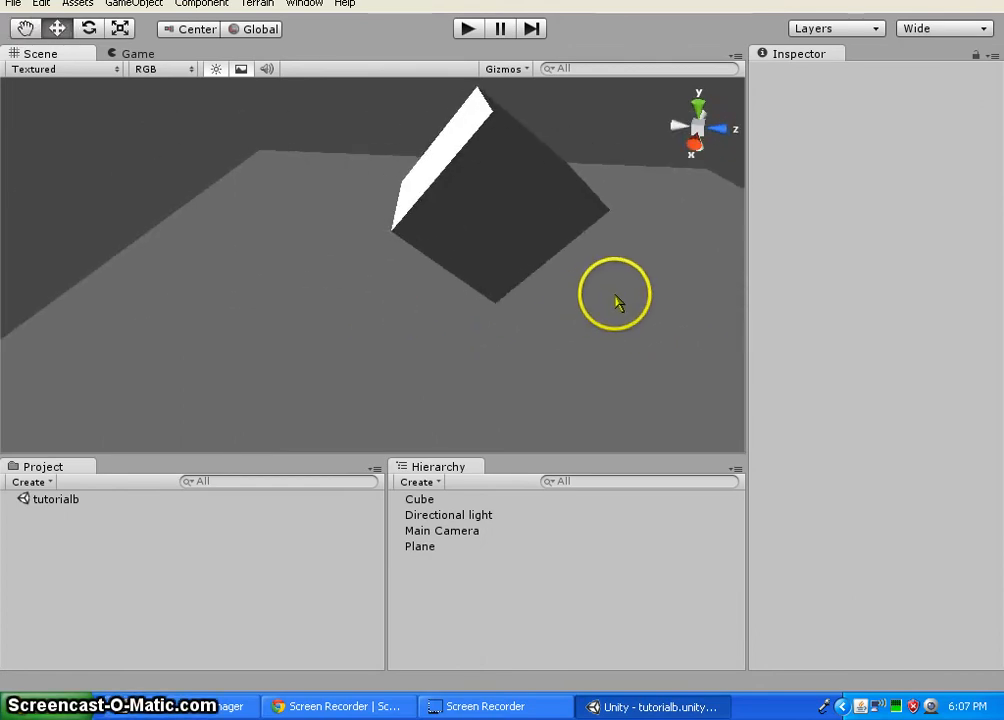
pyautogui.moveTo(616, 300); pyautogui.dragTo(419, 283)
pyautogui.moveTo(419, 283); pyautogui.dragTo(530, 318, button='middle')
pyautogui.moveTo(609, 280); pyautogui.dragTo(318, 270, button='right')
pyautogui.moveTo(636, 333); pyautogui.dragTo(356, 308, button='middle')
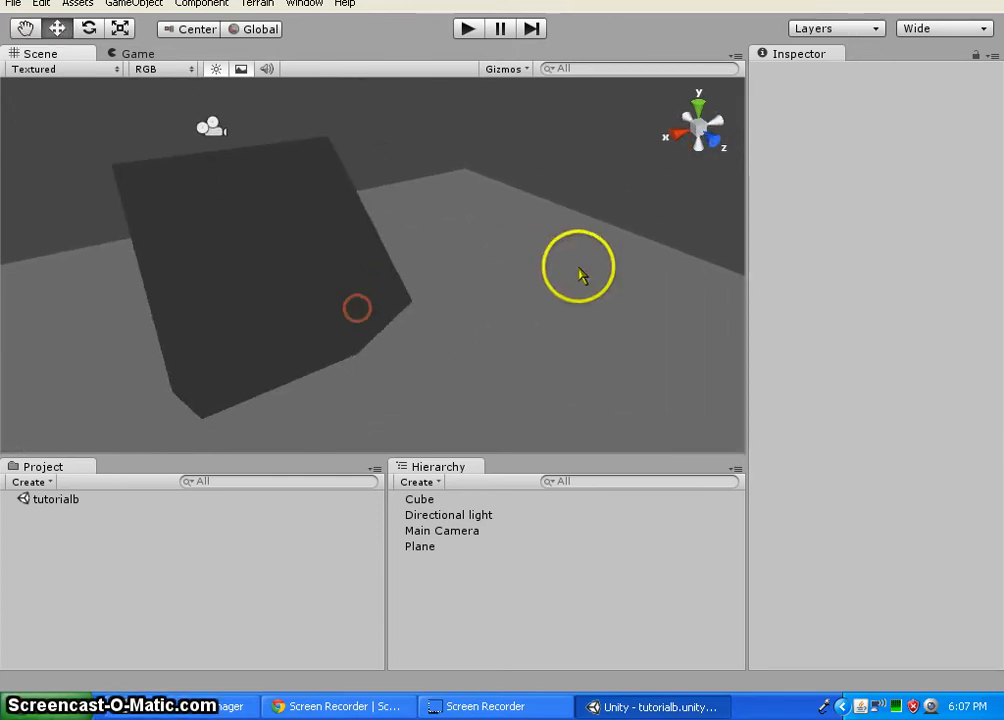
pyautogui.moveTo(578, 271); pyautogui.dragTo(482, 197, button='middle')
pyautogui.moveTo(531, 220); pyautogui.dragTo(92, 276, button='right')
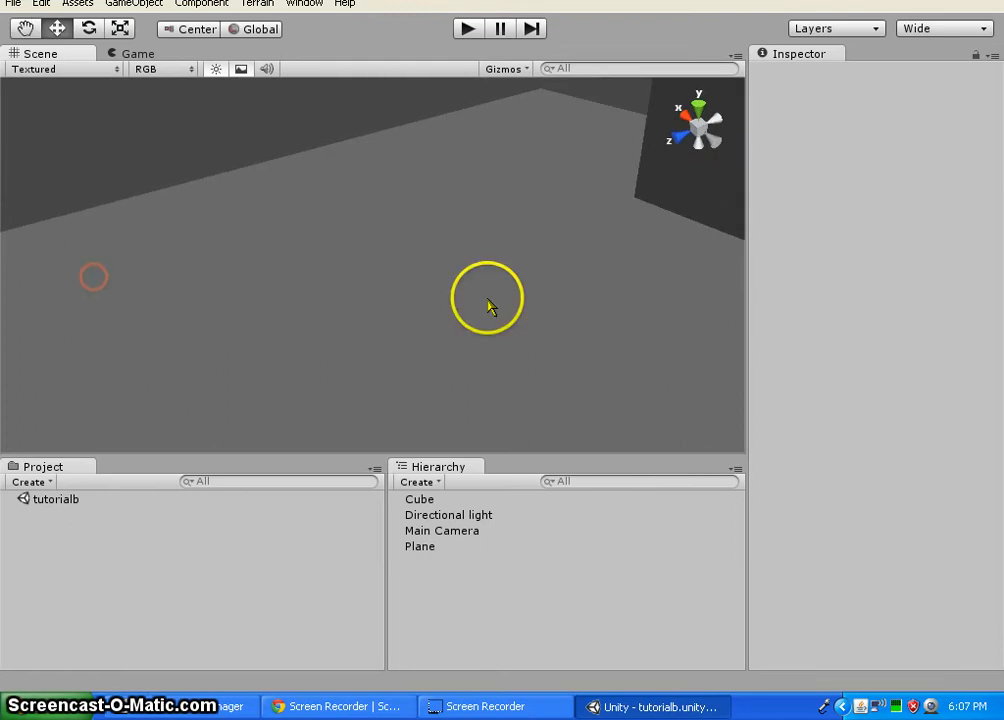
pyautogui.moveTo(489, 298); pyautogui.dragTo(403, 217, button='right')
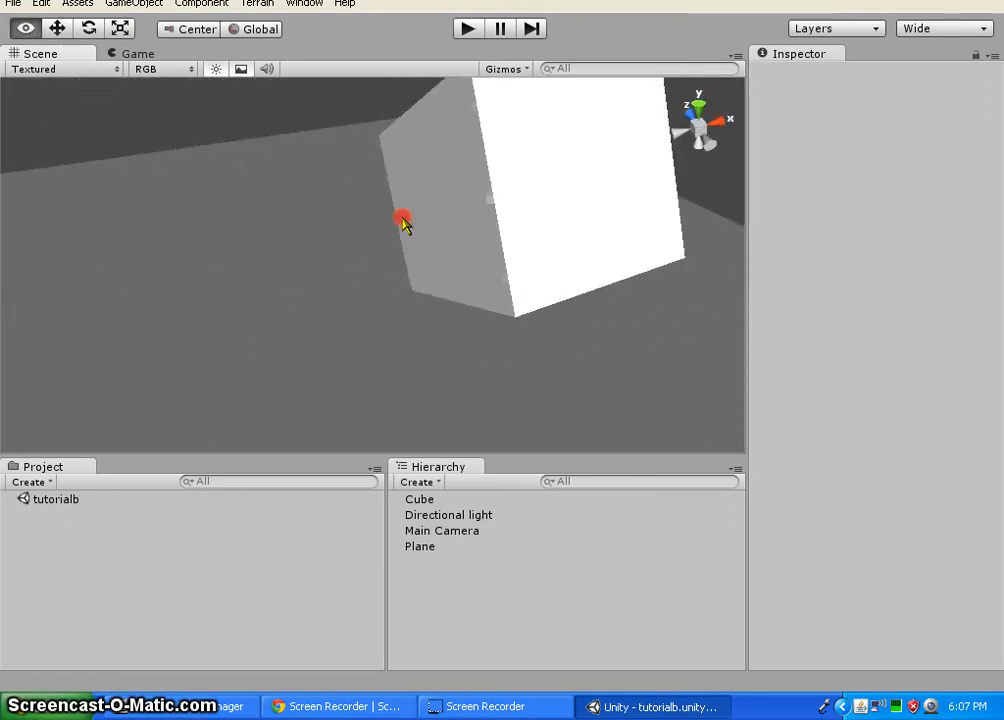
pyautogui.moveTo(627, 262); pyautogui.dragTo(547, 280, button='right')
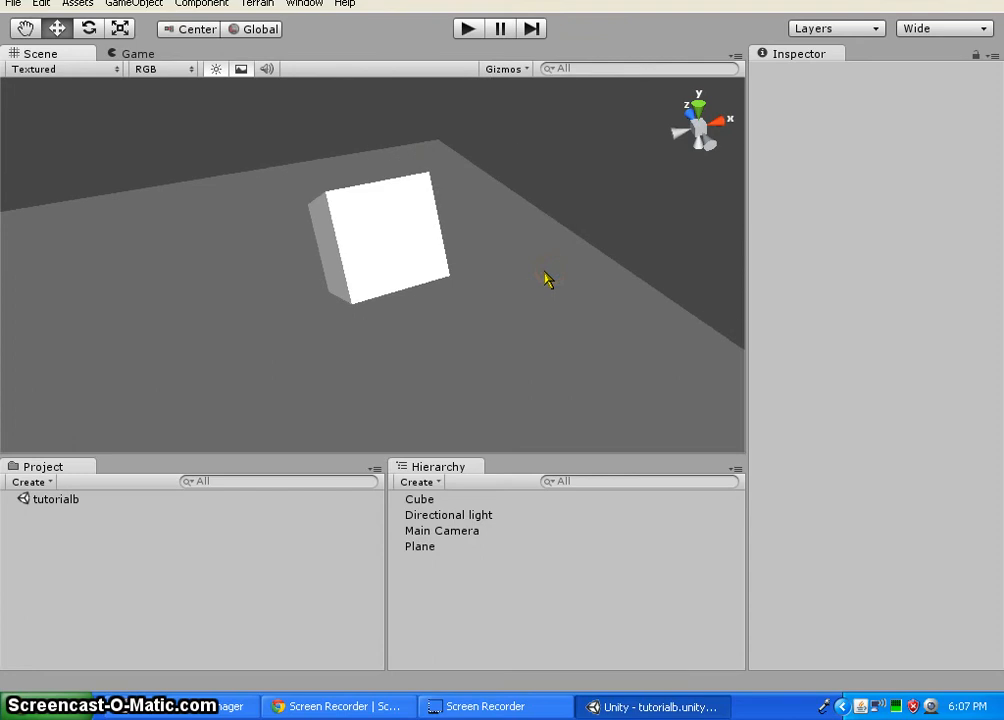
# Select the Cube with the handle orientation on Global and set its X rotation to 0
pyautogui.click(259, 30)
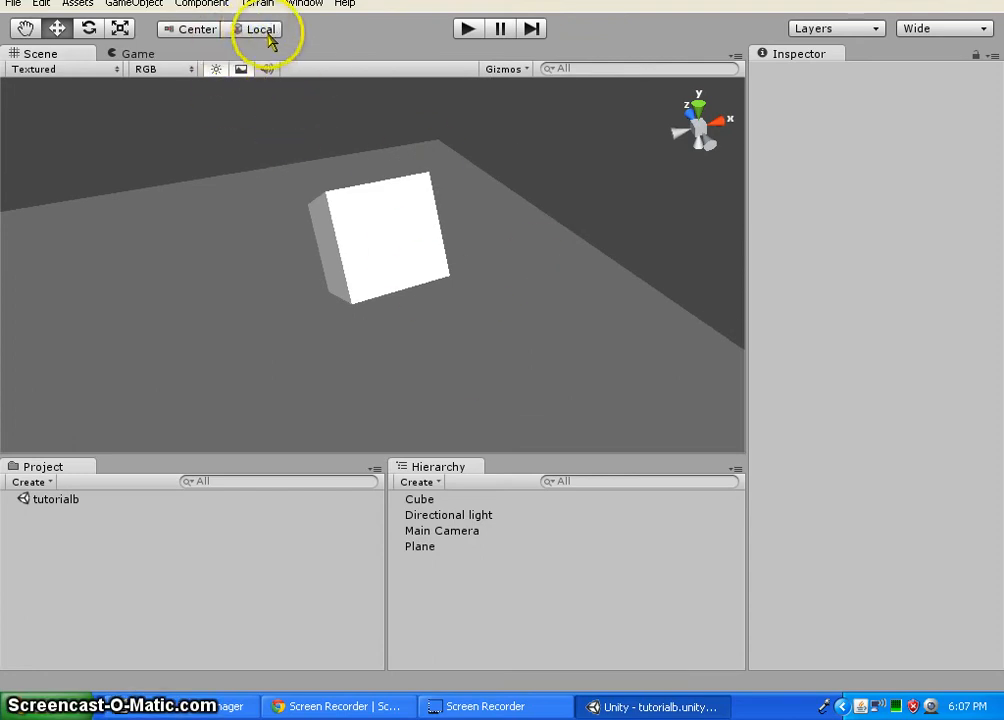
pyautogui.click(450, 501)
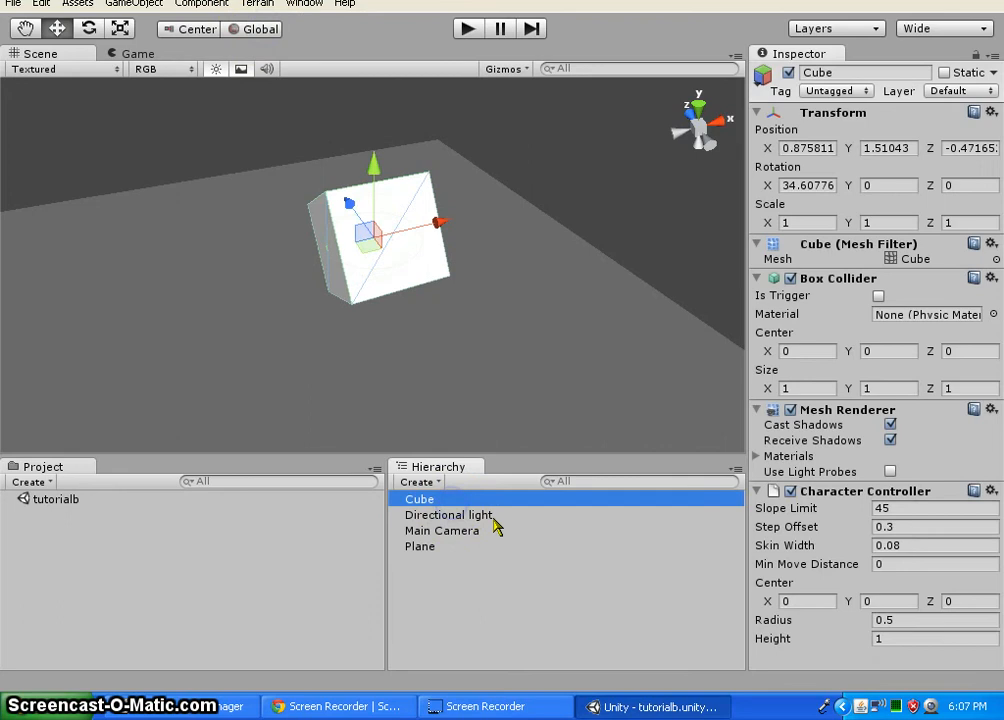
pyautogui.click(814, 187)
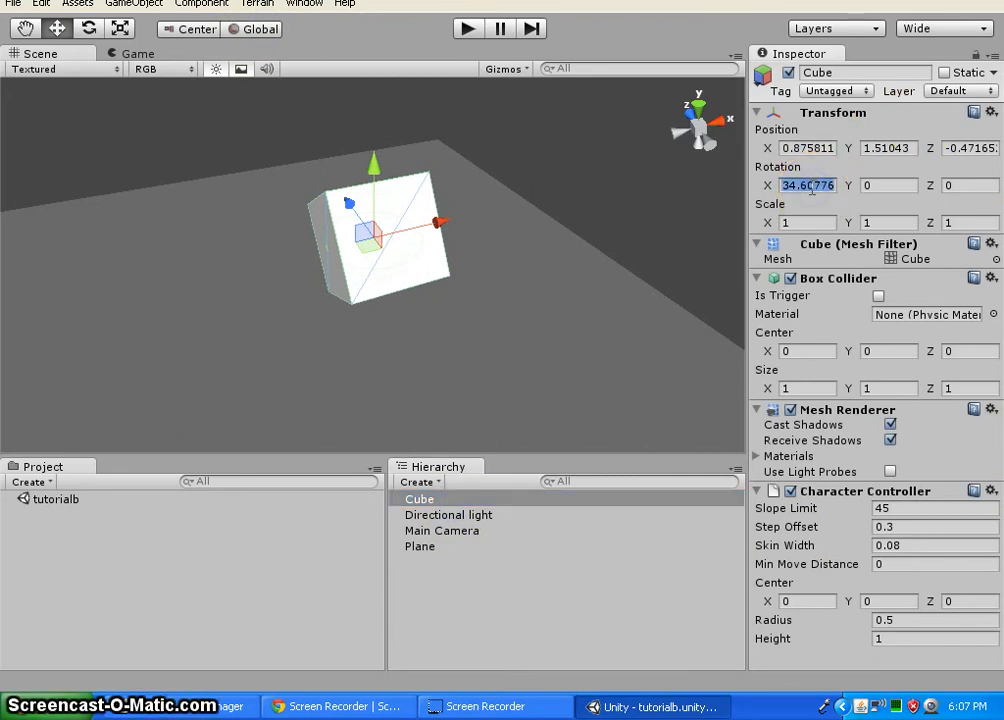
pyautogui.write('0')
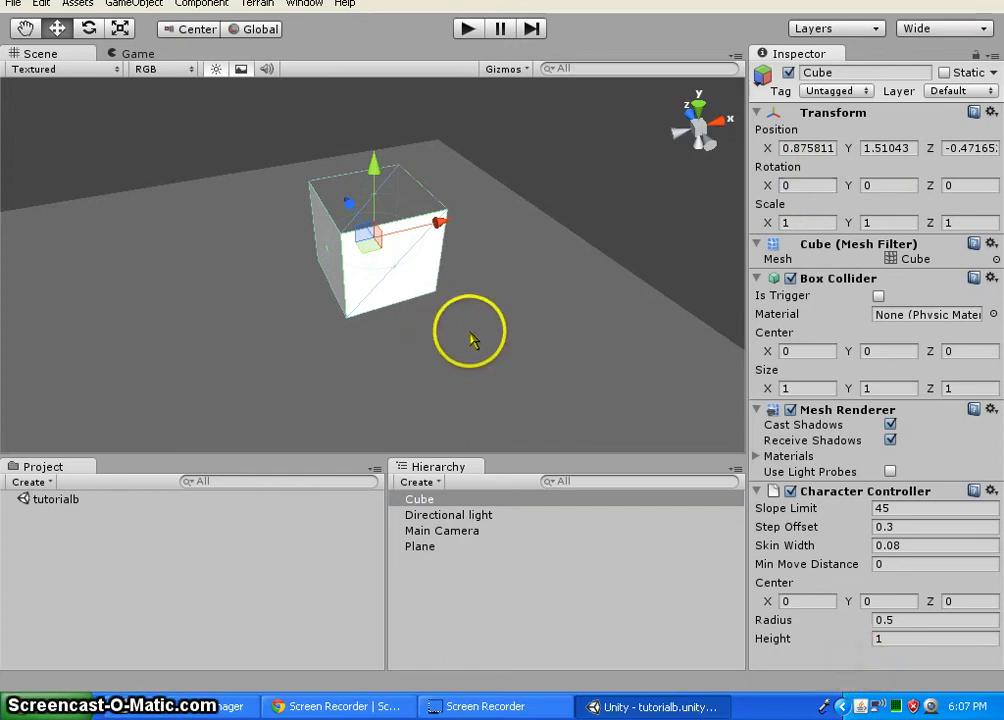
# Lower the Cube along the global Y axis to about Y 0.65, checking its height above the plane in the Game view
pyautogui.scroll(-5, 475, 335)
pyautogui.click(132, 53)
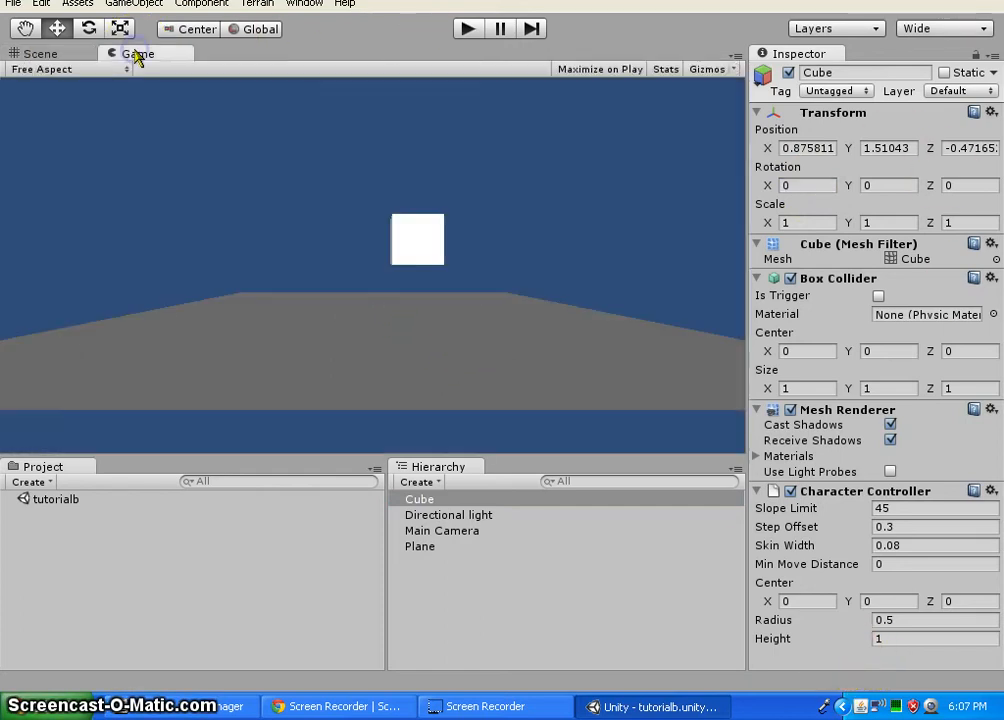
pyautogui.click(55, 53)
pyautogui.moveTo(360, 167); pyautogui.dragTo(380, 220)
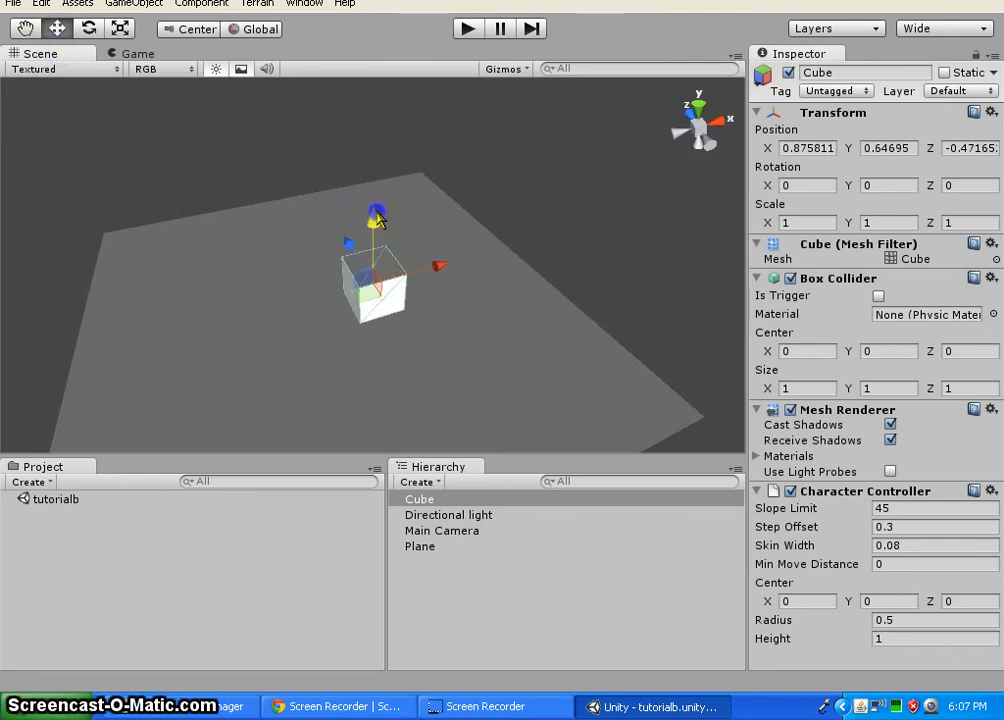
pyautogui.click(132, 54)
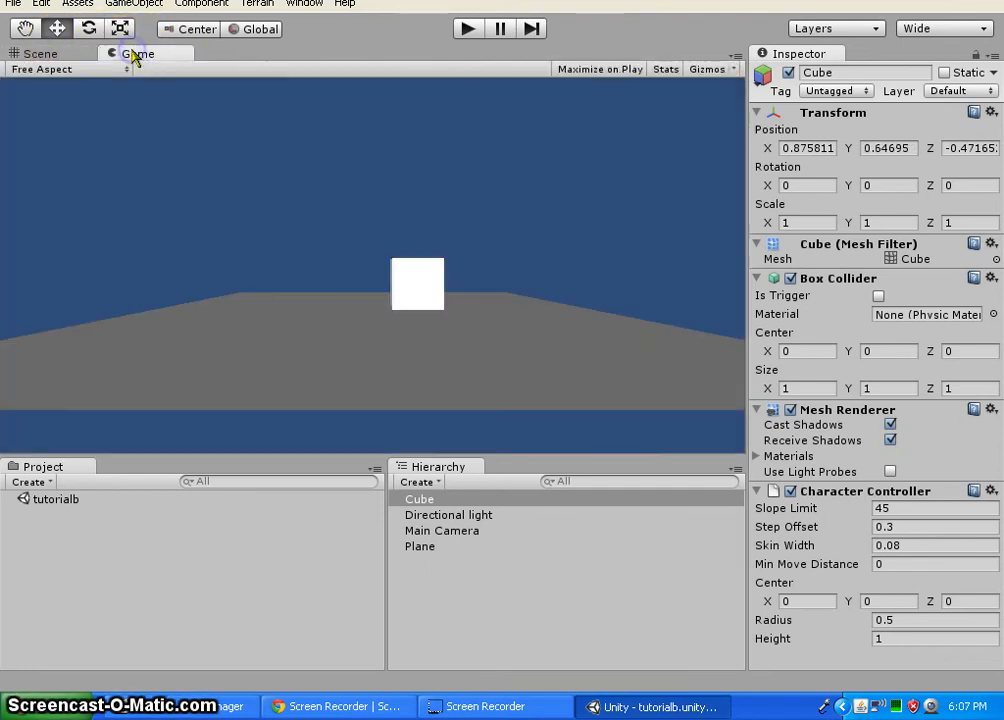
pyautogui.click(45, 55)
# Test-play the scene, try mouse input in the running game, and stop playback
pyautogui.scroll(-4, 410, 258)
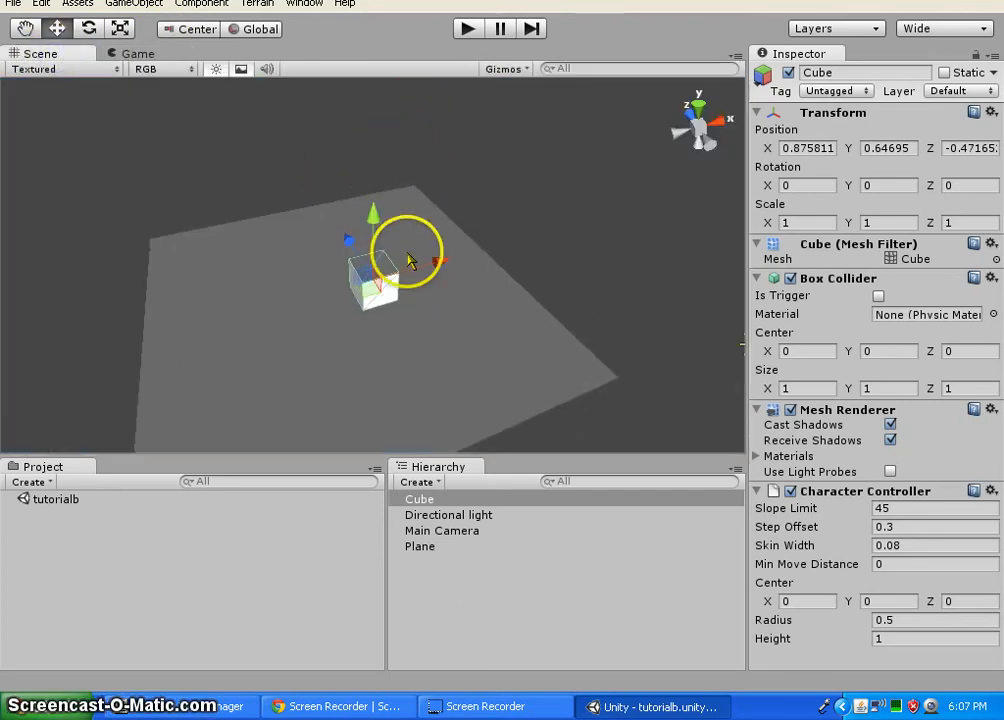
pyautogui.moveTo(348, 388); pyautogui.dragTo(376, 337, button='middle')
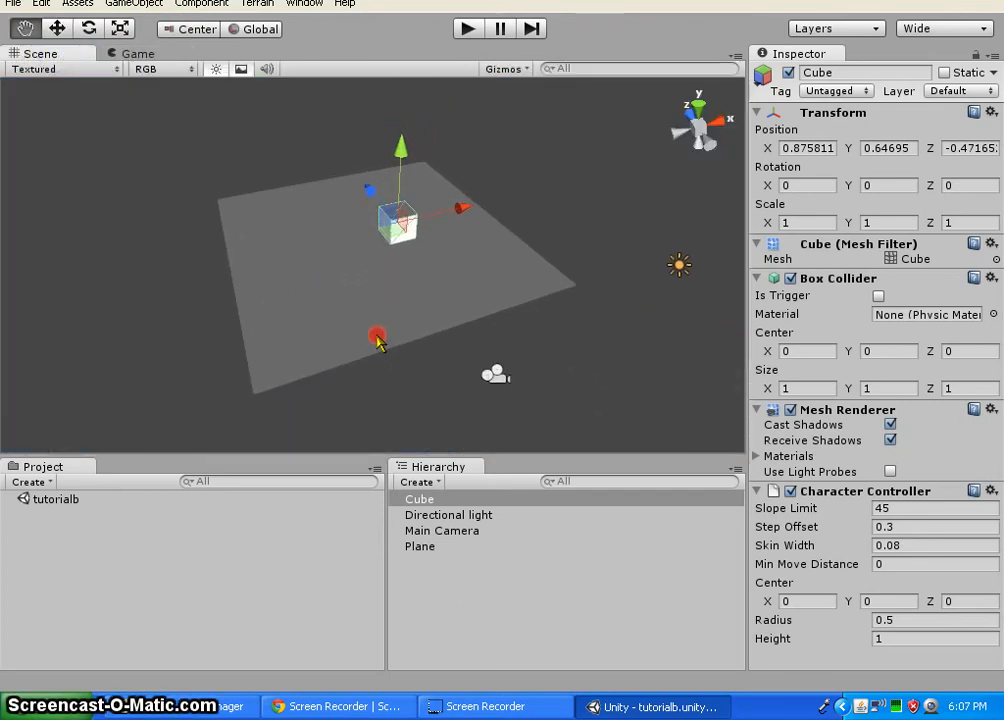
pyautogui.moveTo(530, 320)
pyautogui.keyDown('alt'); pyautogui.mouseDown()
pyautogui.moveTo(468, 320)
pyautogui.moveTo(530, 320)
pyautogui.mouseUp(); pyautogui.keyUp('alt')
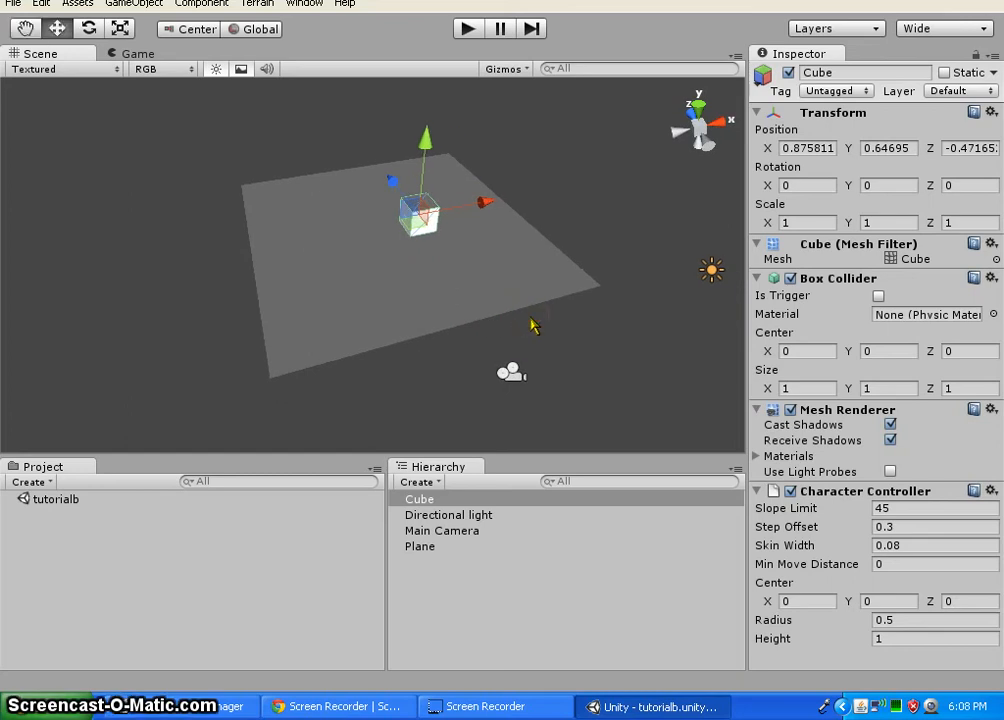
pyautogui.click(473, 29)
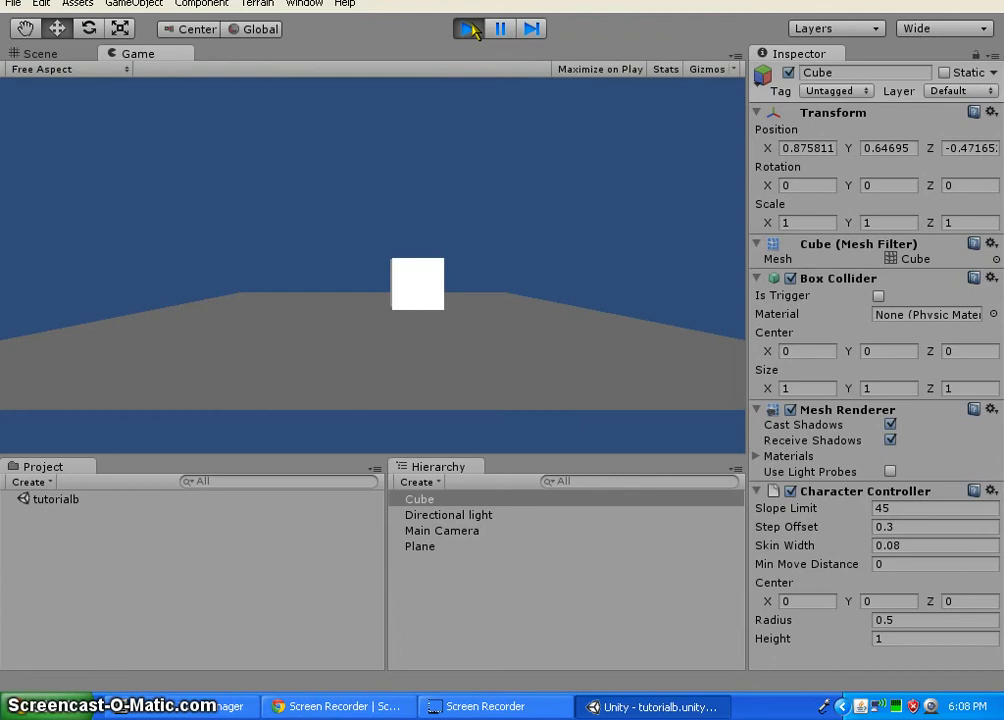
pyautogui.click(583, 308)
pyautogui.click(137, 258)
pyautogui.click(323, 315)
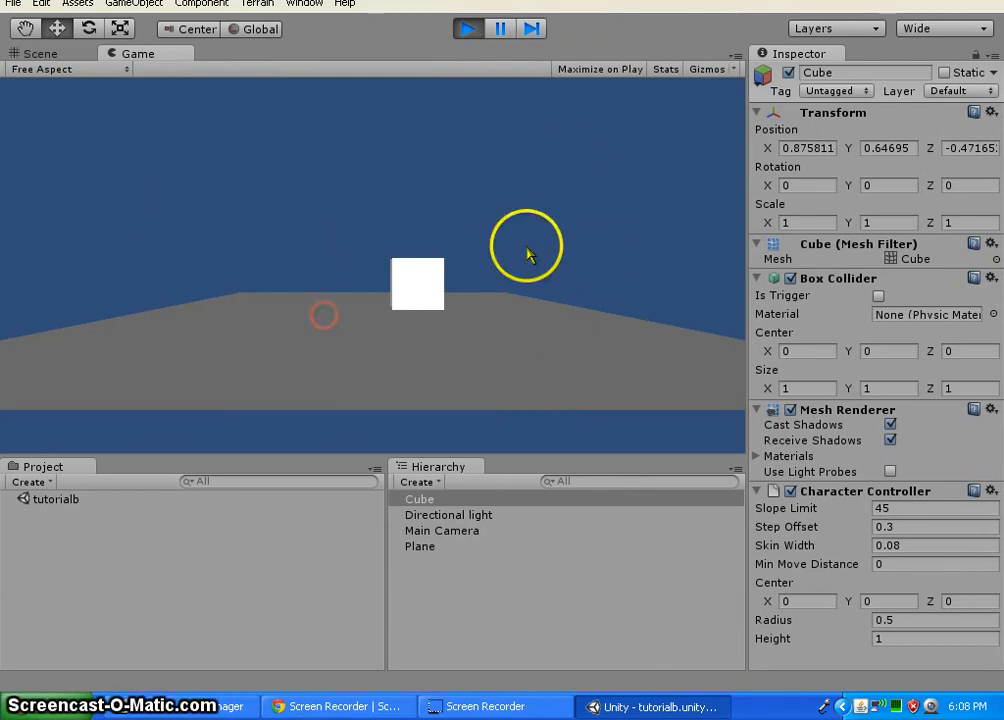
pyautogui.rightClick(469, 288)
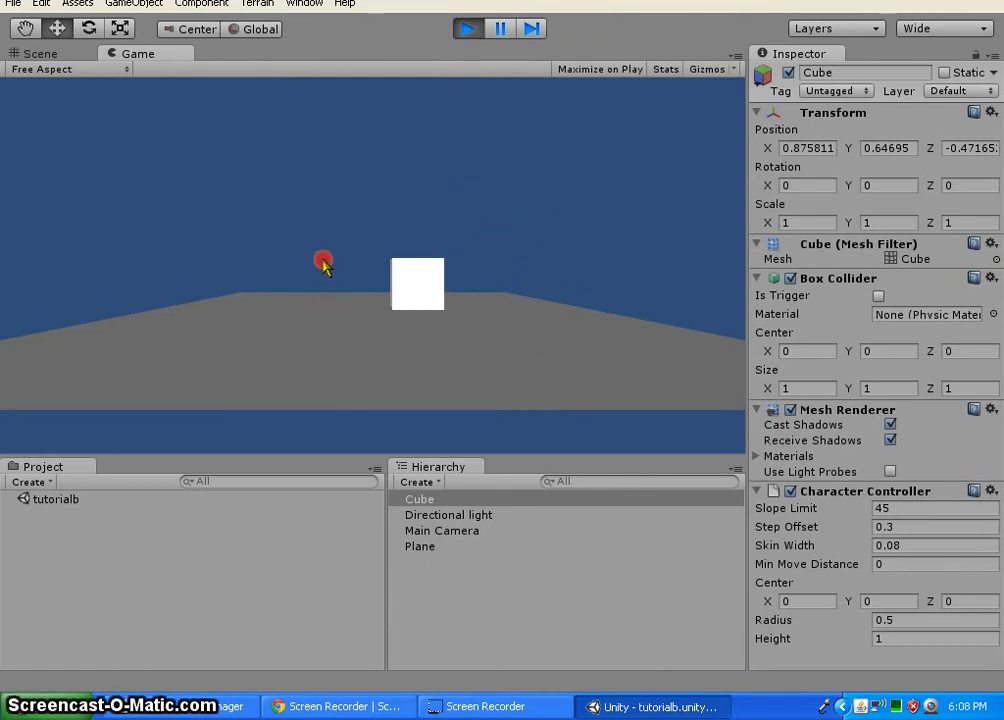
pyautogui.click(467, 29)
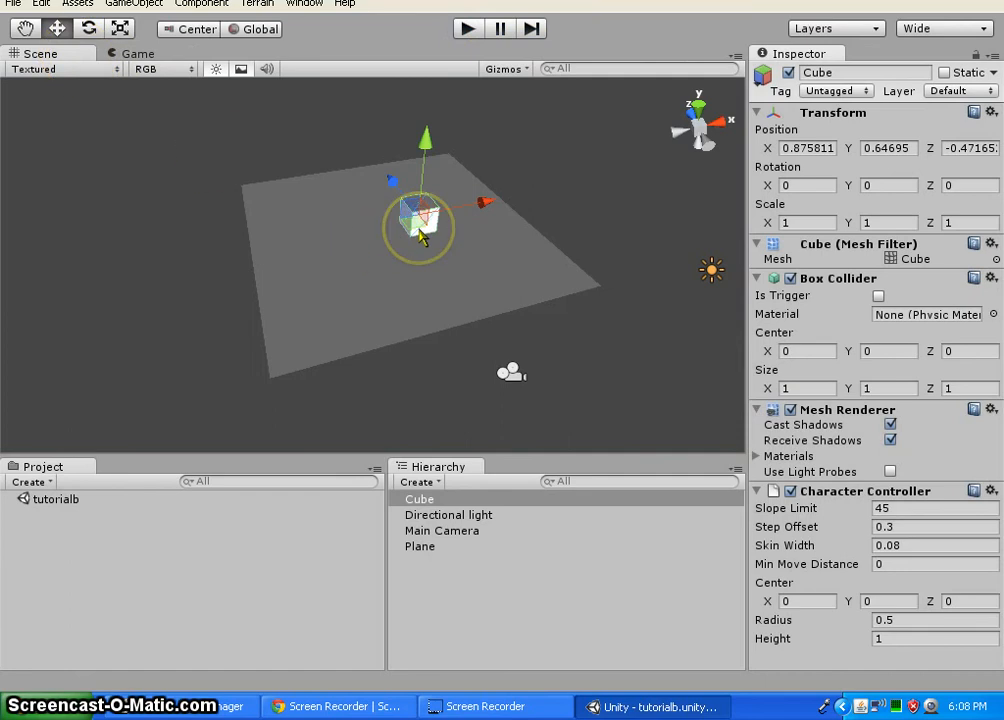
# Select the Plane and set its scale to 10 on the X, Z and Y axes
pyautogui.click(363, 282)
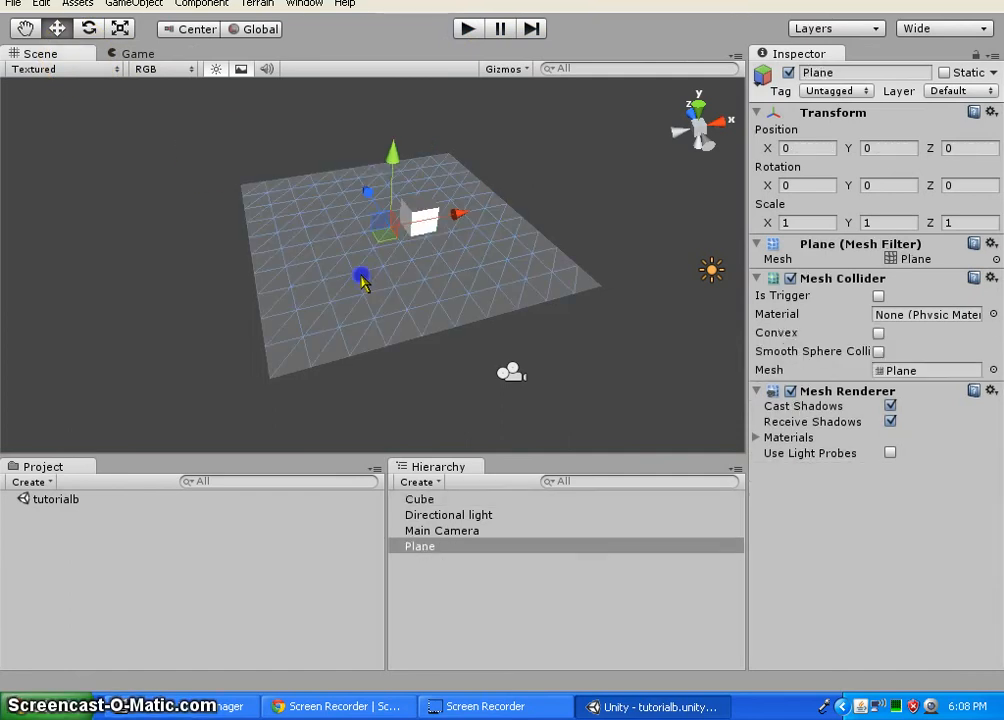
pyautogui.click(810, 223)
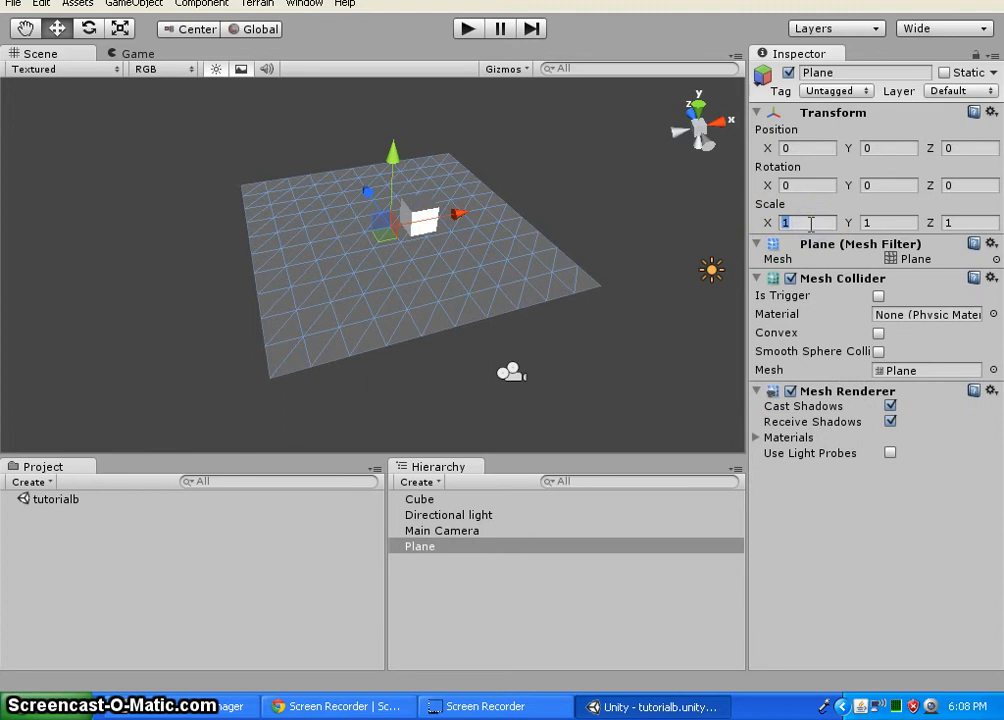
pyautogui.write('10')
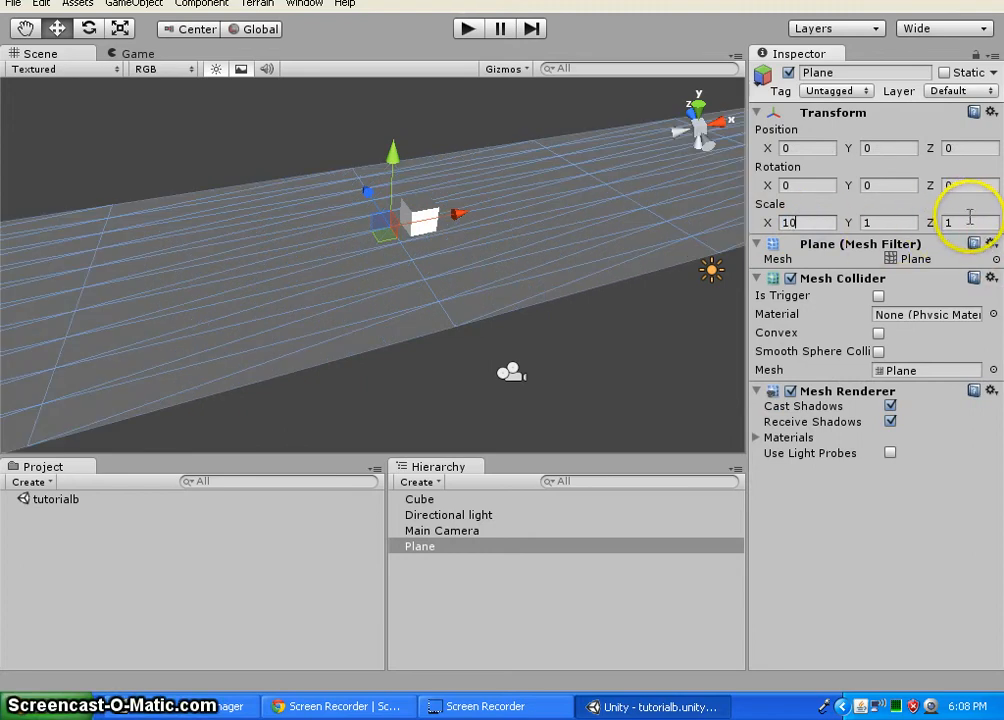
pyautogui.write('0')
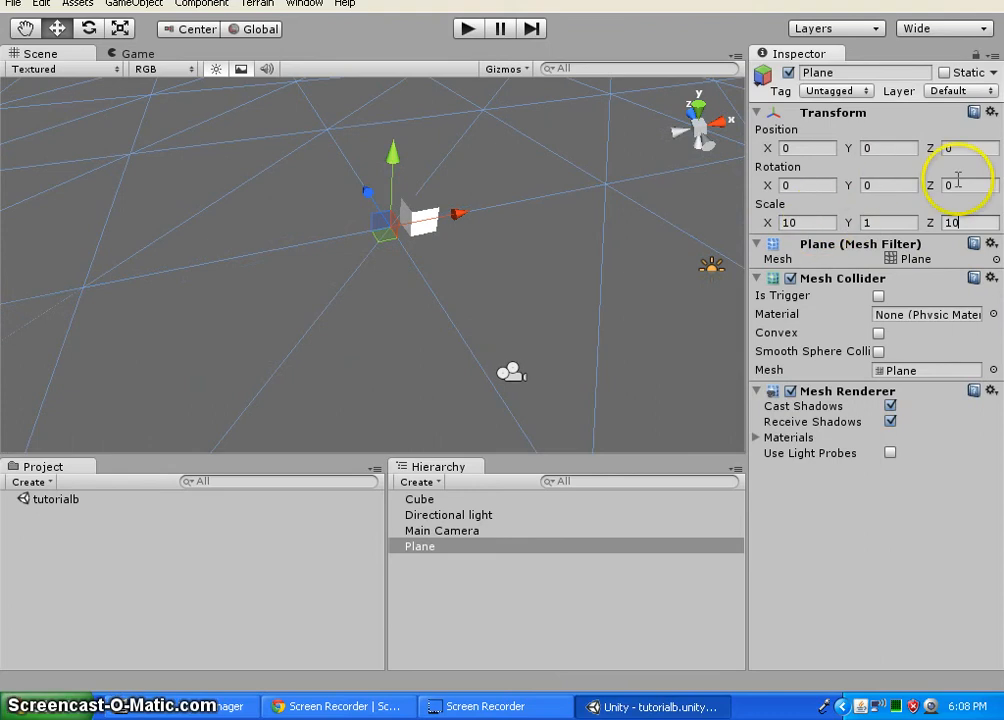
pyautogui.keyDown('alt'); pyautogui.moveTo(567, 215); pyautogui.dragTo(720, 125); pyautogui.keyUp('alt')
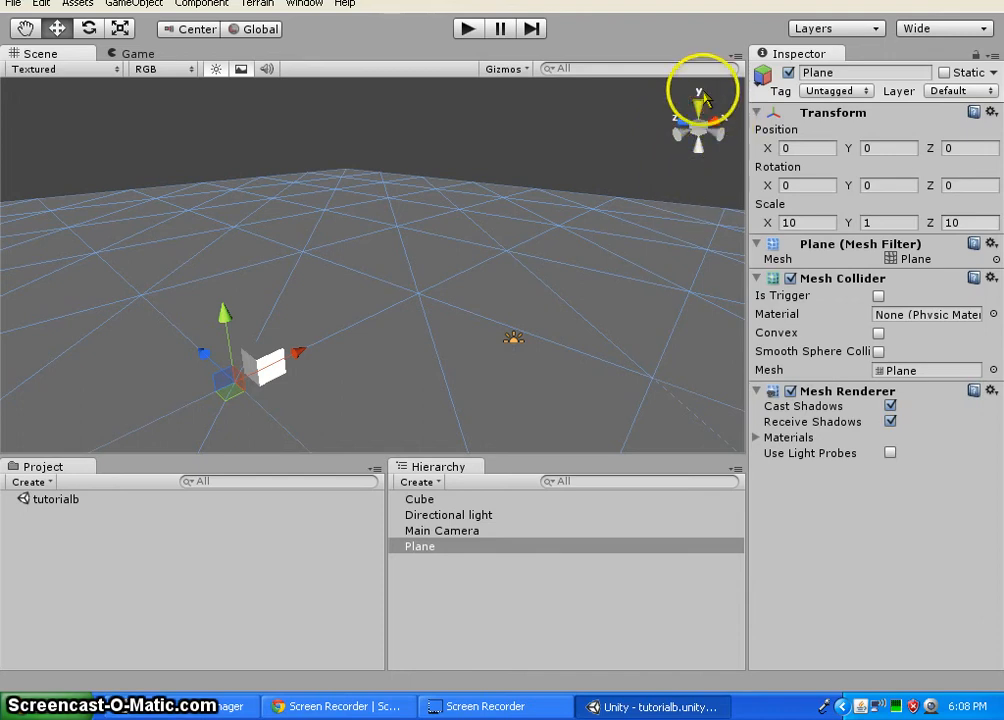
pyautogui.click(891, 222)
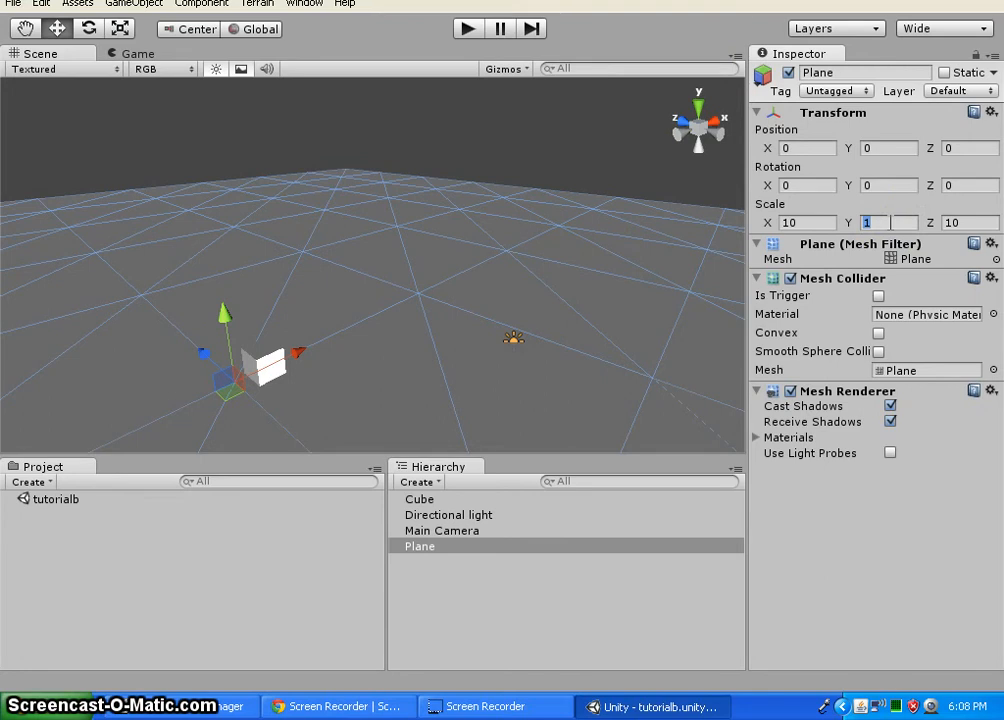
pyautogui.write('0')
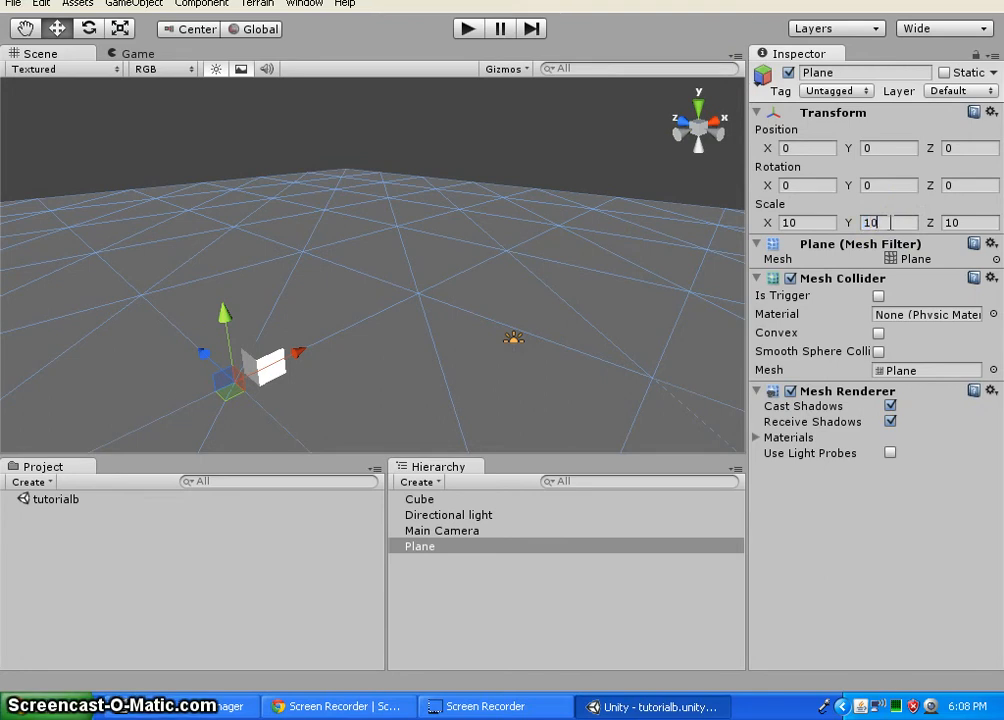
# Set the Plane's Y scale to 1, test-play the scene on the enlarged plane, and stop playback
pyautogui.click(843, 527)
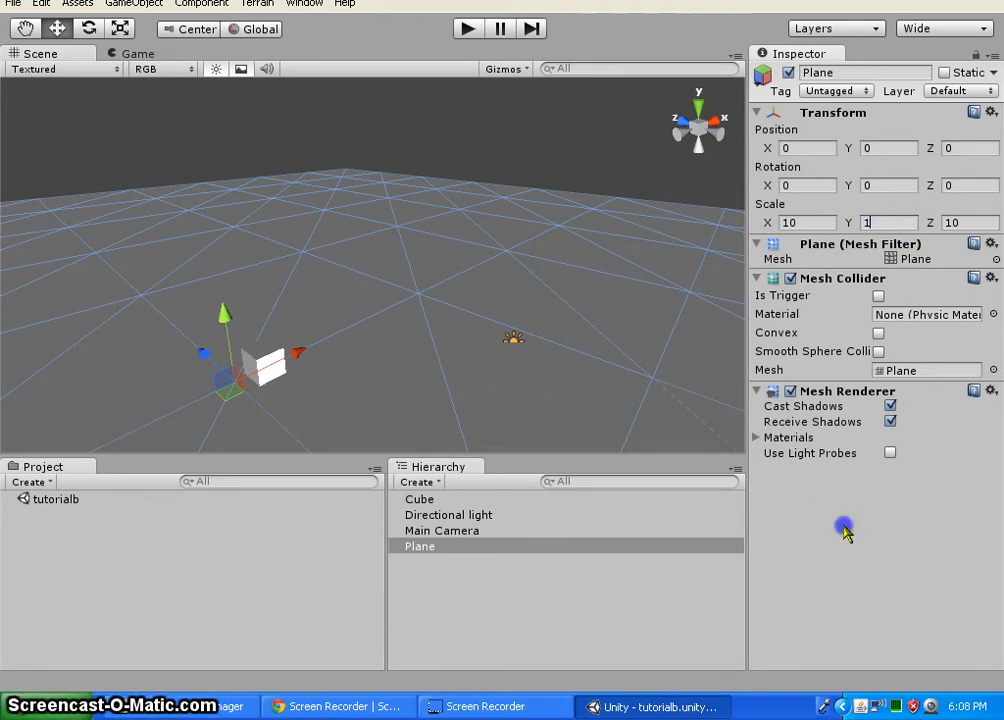
pyautogui.scroll(-3, 272, 262)
pyautogui.scroll(-2, 283, 297)
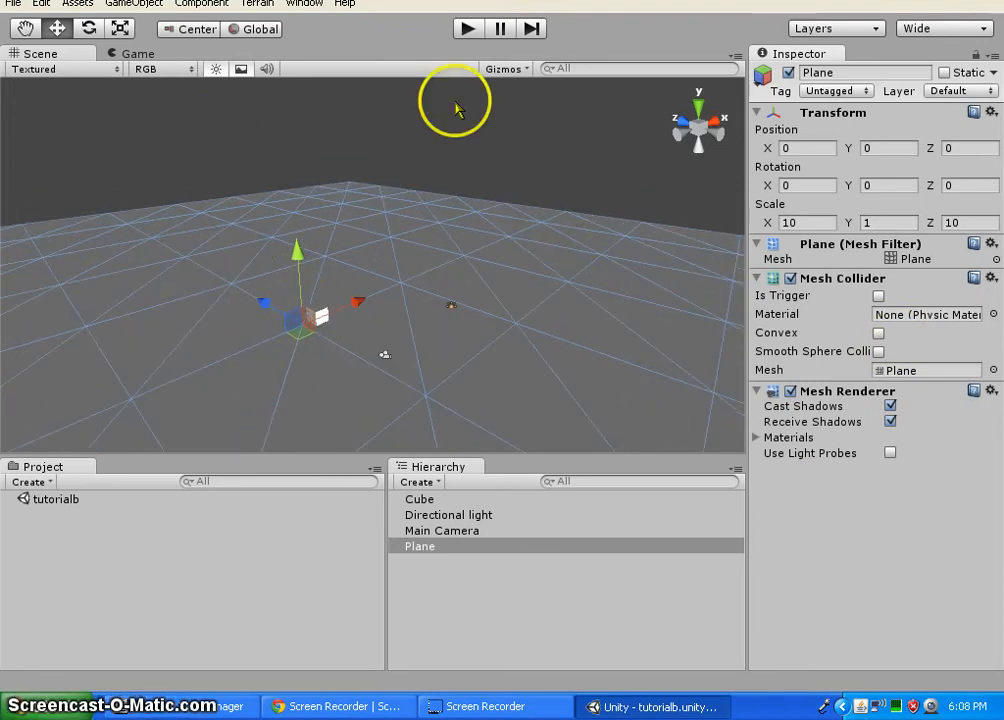
pyautogui.click(466, 30)
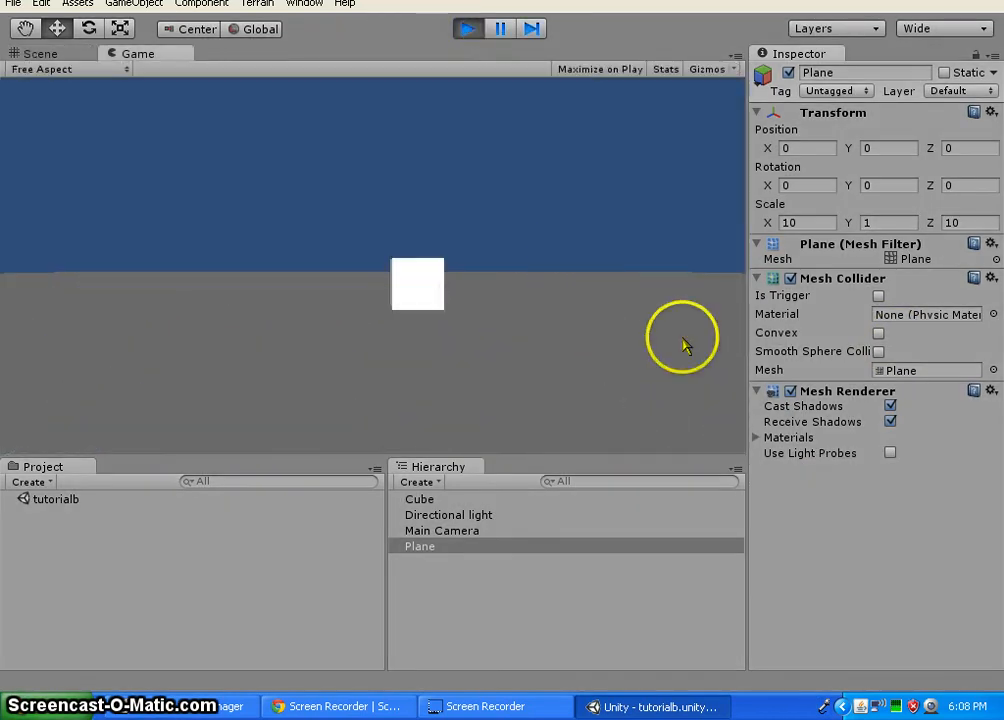
pyautogui.click(468, 29)
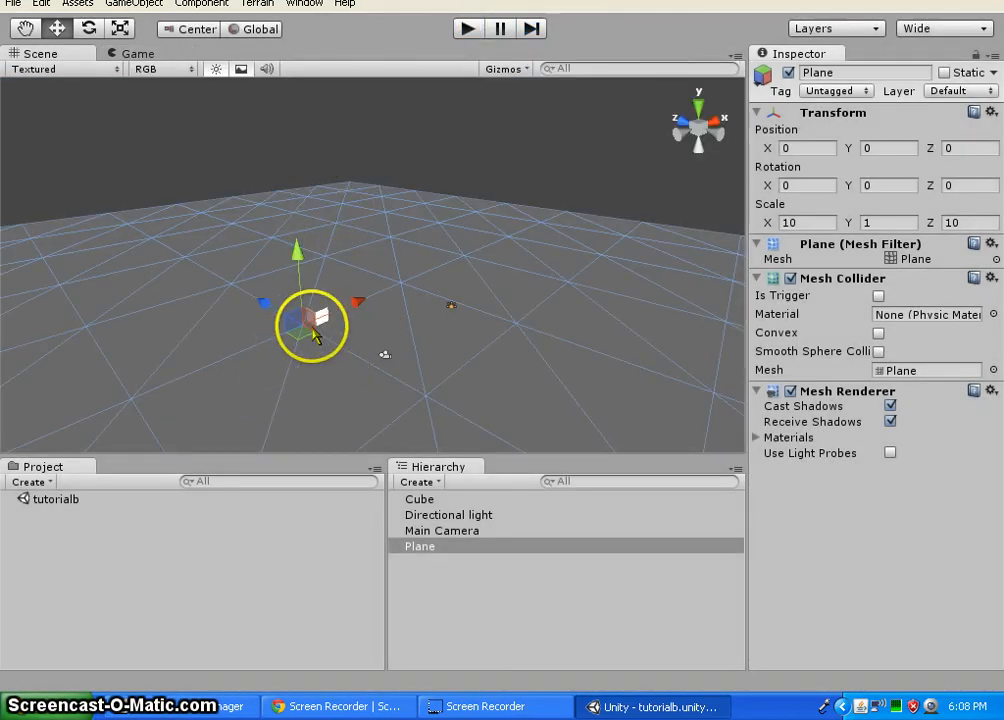
# Select the Cube and look over its placement on the enlarged plane
pyautogui.click(440, 500)
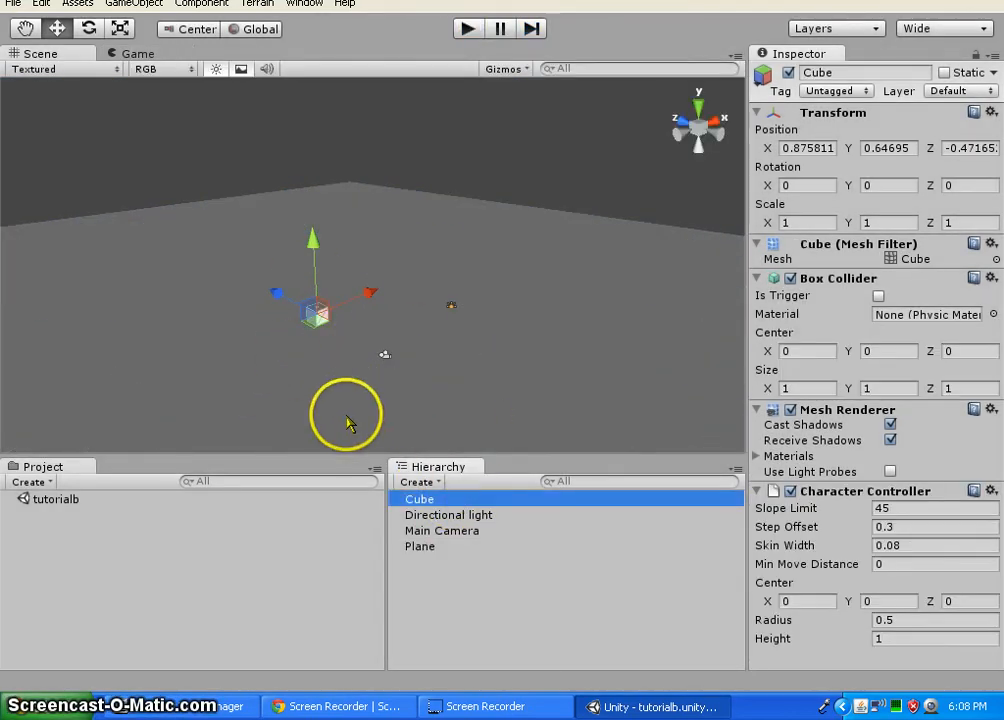
pyautogui.moveTo(347, 421); pyautogui.dragTo(330, 372, button='middle')
pyautogui.click(375, 278)
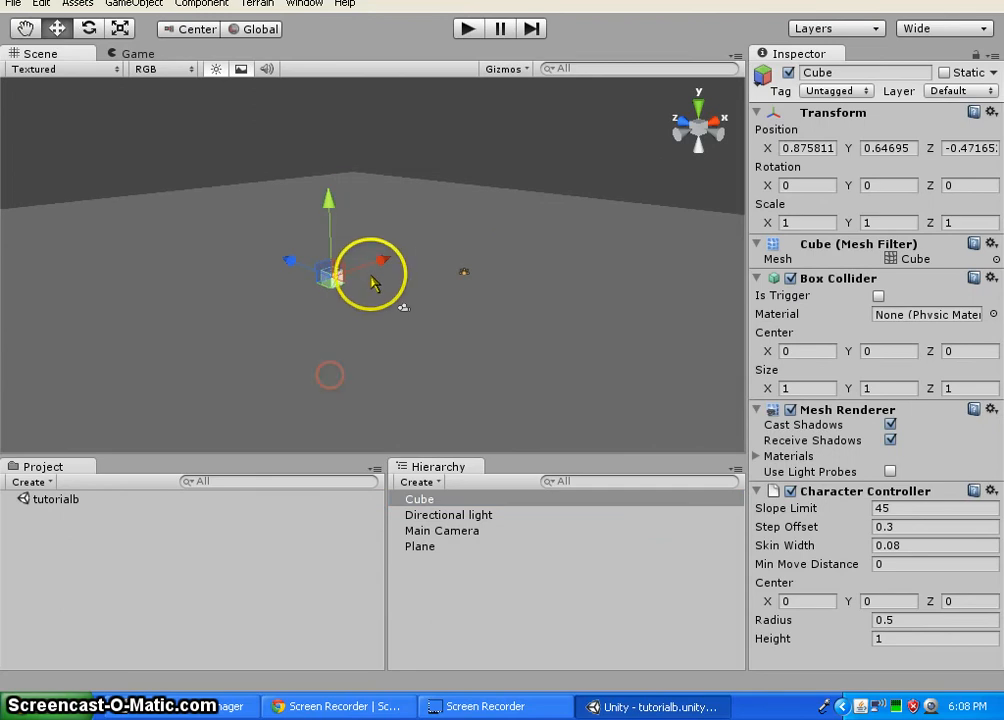
pyautogui.moveTo(426, 352)
pyautogui.mouseDown(button='right')
pyautogui.moveTo(311, 367)
pyautogui.moveTo(457, 352)
pyautogui.moveTo(424, 357)
pyautogui.mouseUp(button='right')
pyautogui.click(293, 248)
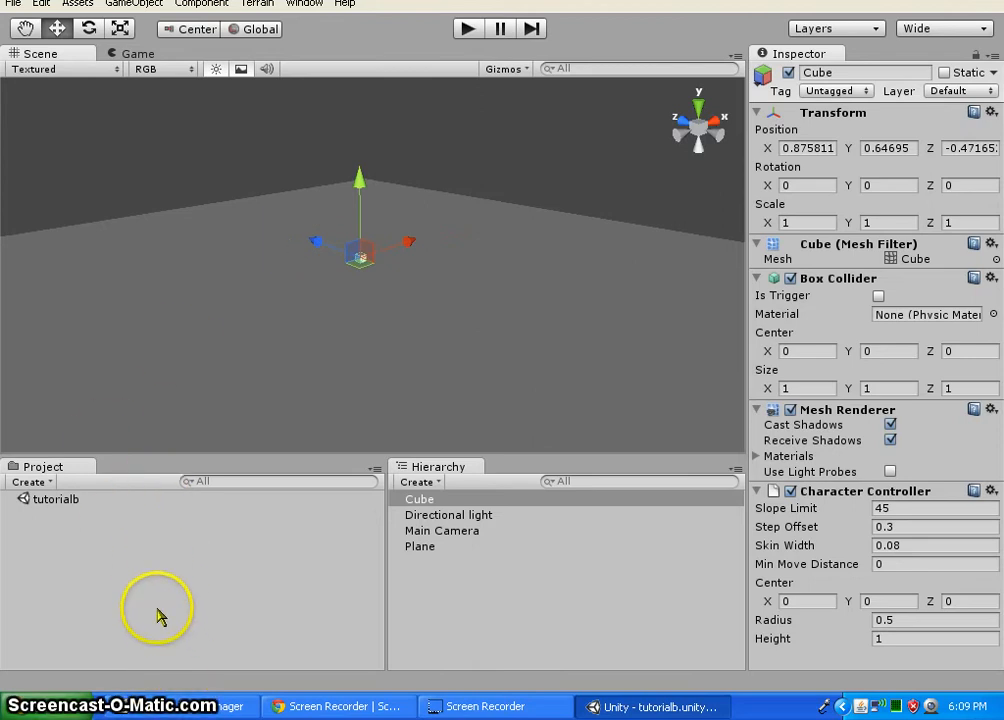
# Create a folder named scenes in the project's assets
pyautogui.click(148, 576)
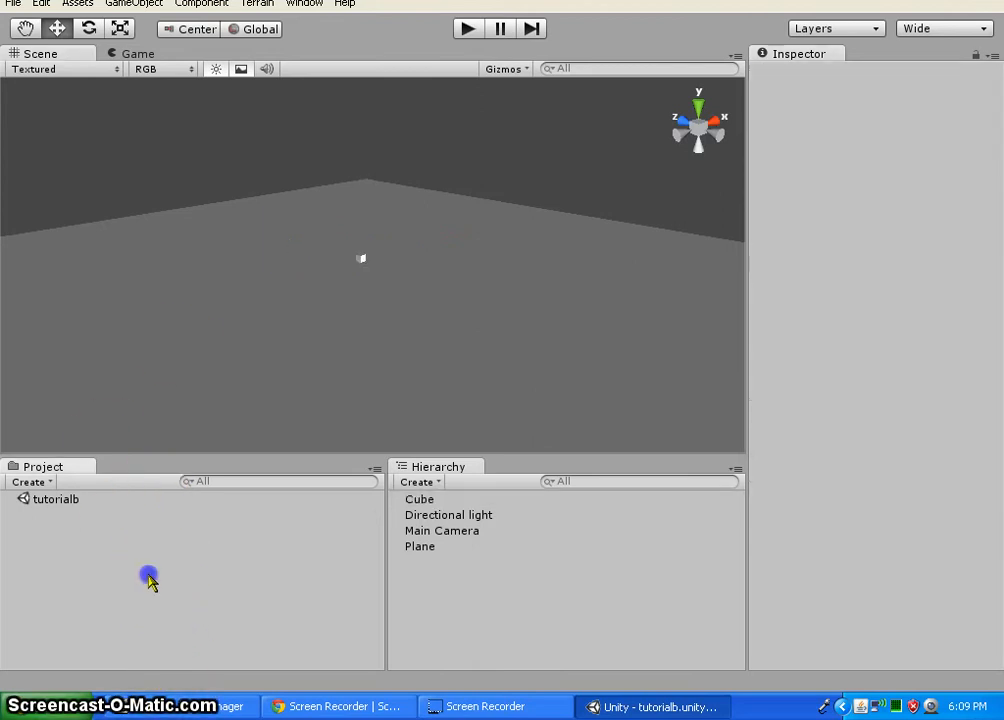
pyautogui.click(72, 499)
pyautogui.click(221, 577)
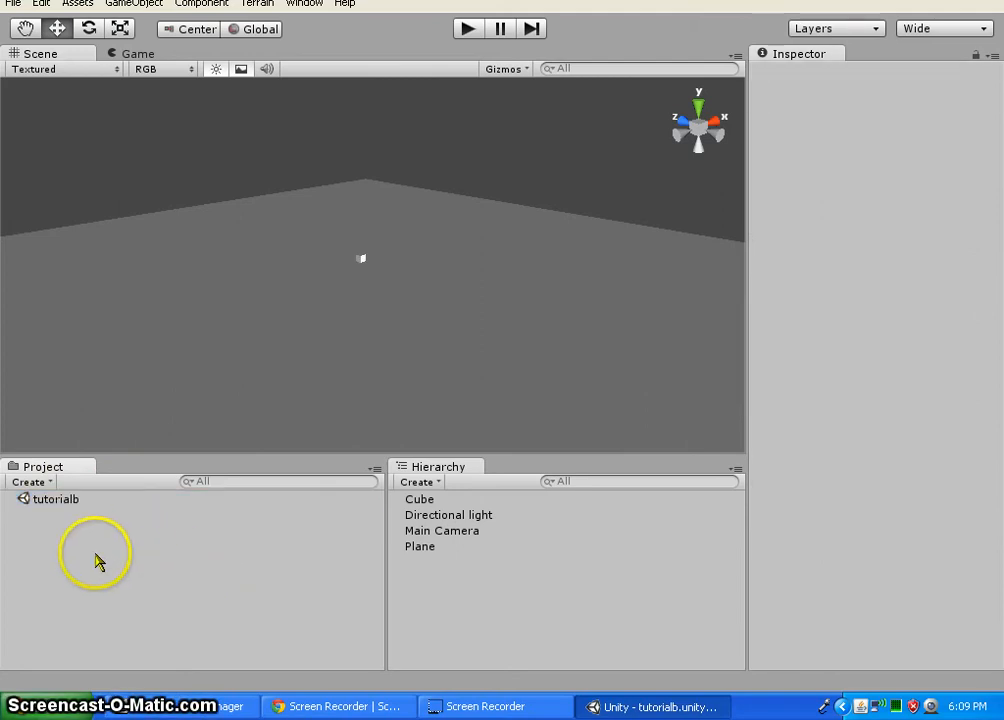
pyautogui.rightClick(56, 540)
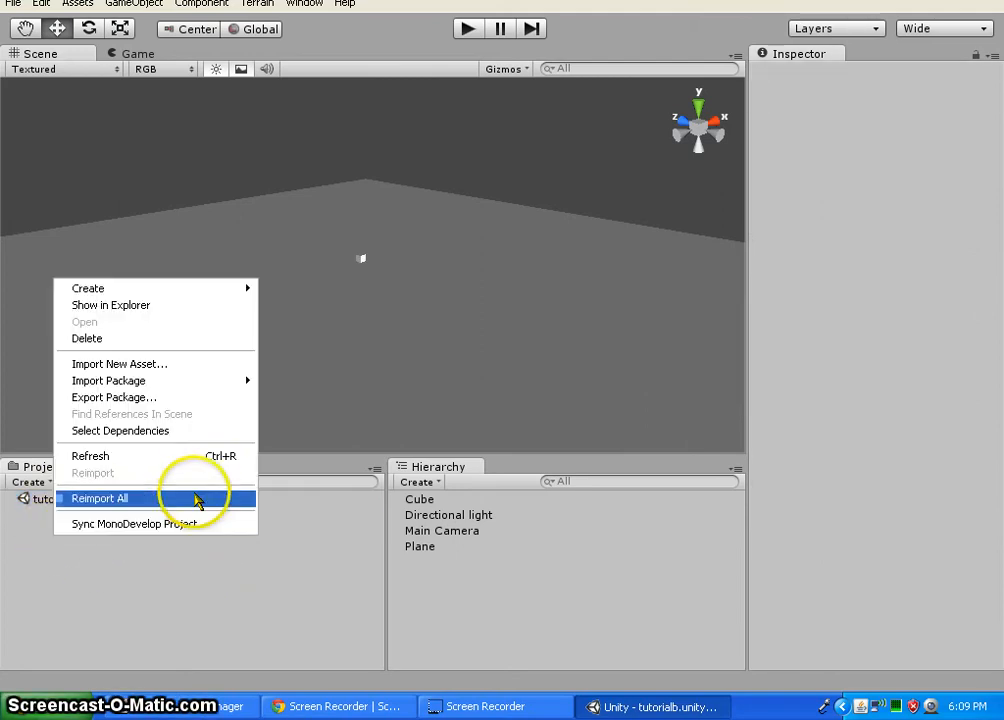
pyautogui.moveTo(163, 290)
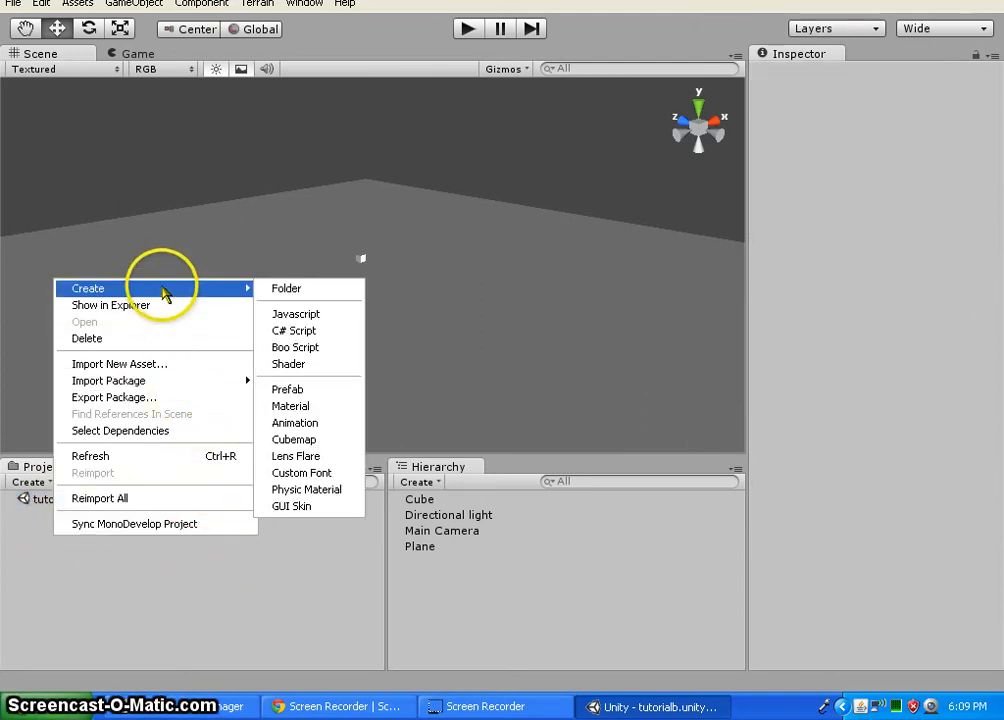
pyautogui.click(296, 292)
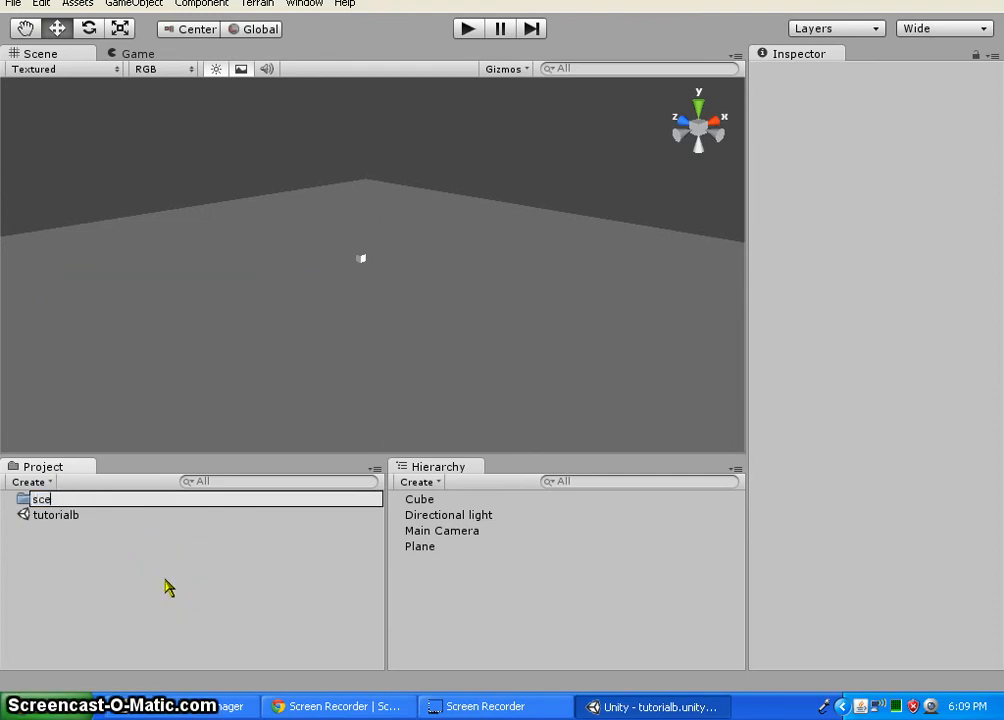
pyautogui.write('scenes')
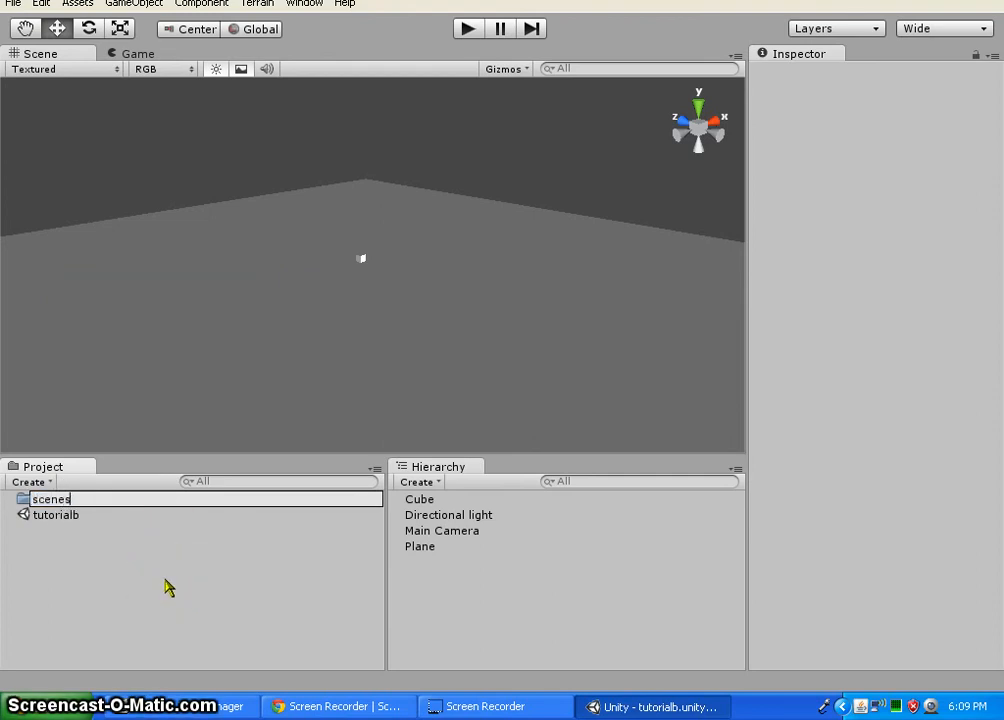
pyautogui.press('Return')
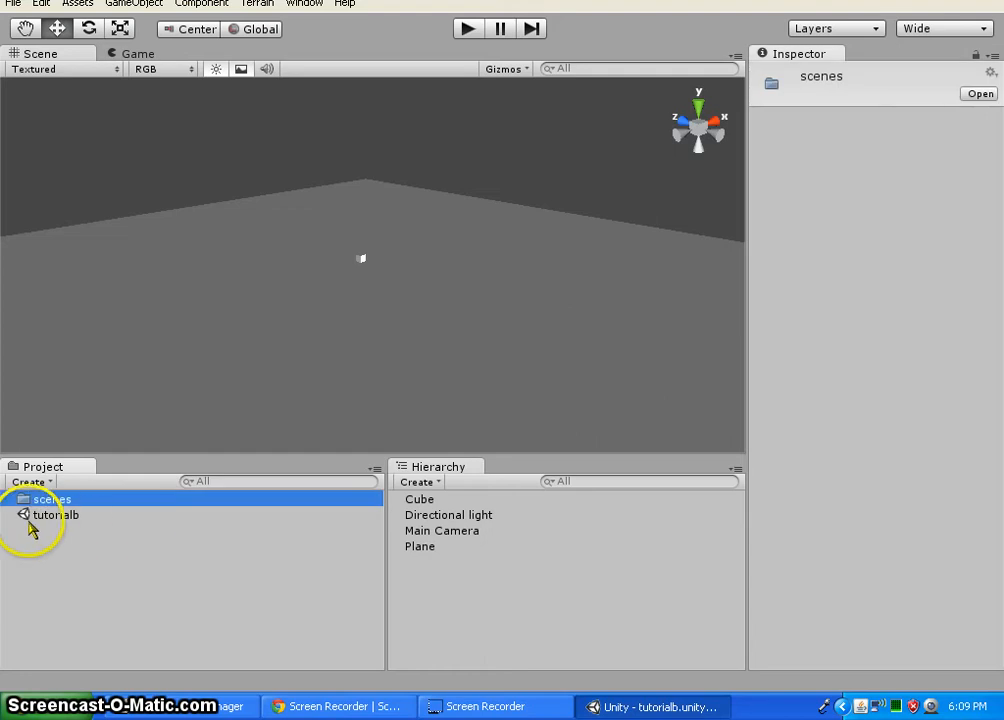
# Move the tutorialb scene into the scenes folder, check the folder's contents and collapse it
pyautogui.moveTo(25, 519); pyautogui.dragTo(27, 503)
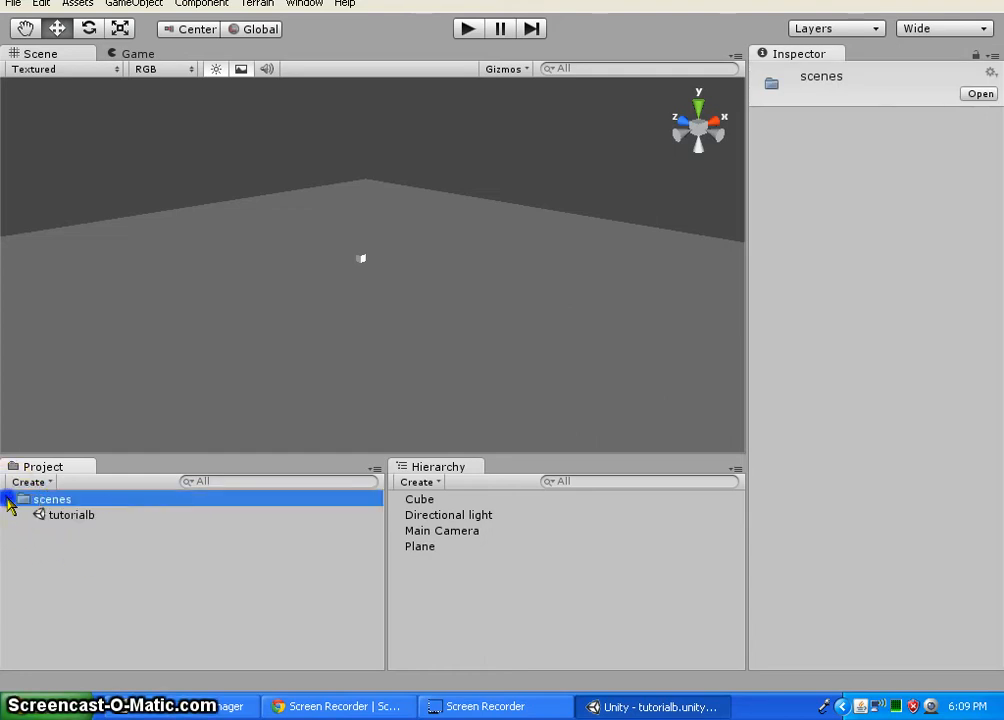
pyautogui.click(201, 580)
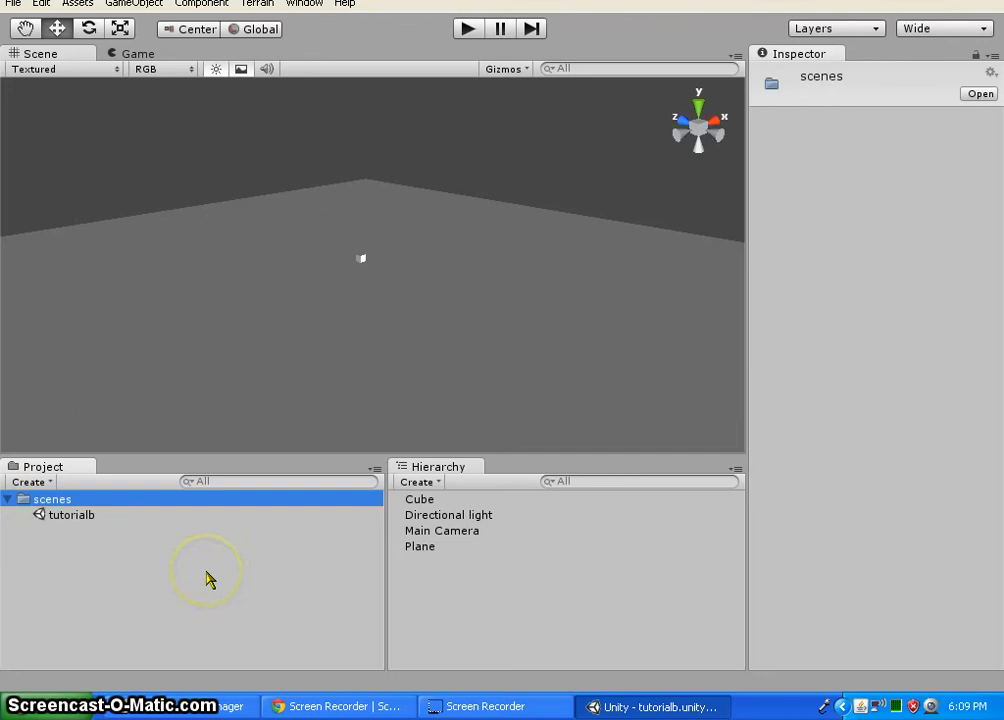
pyautogui.click(207, 579)
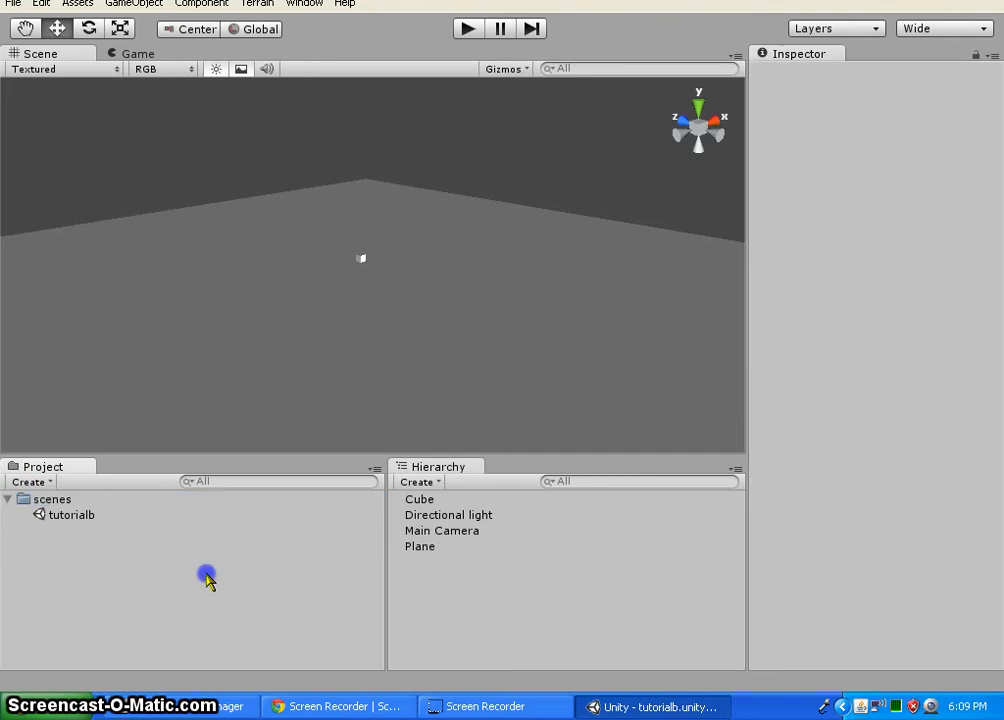
pyautogui.click(8, 500)
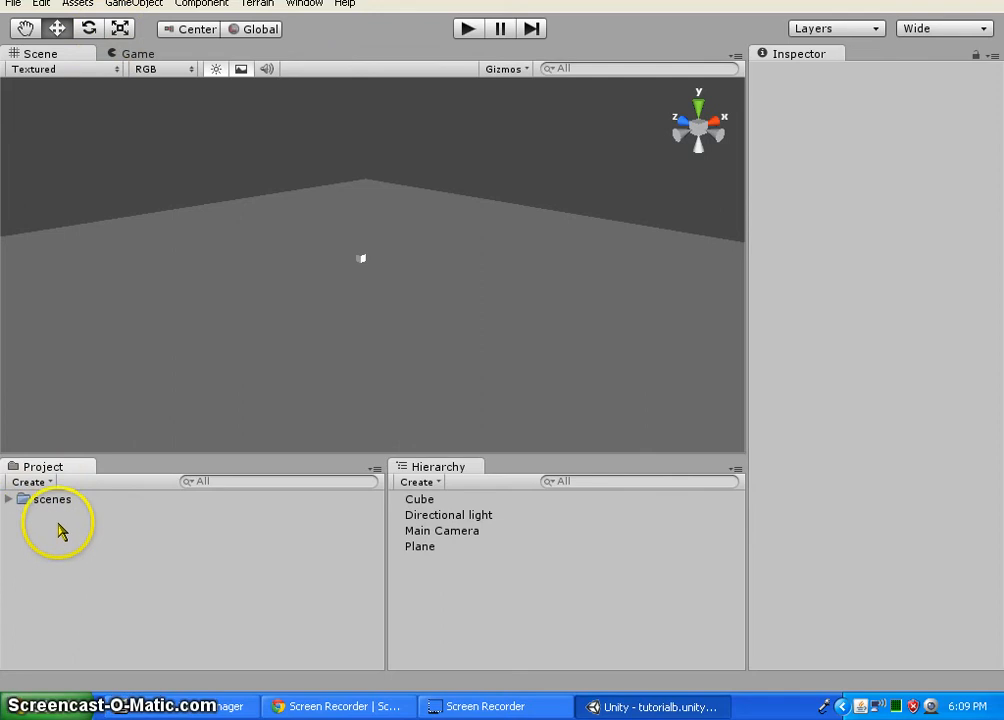
# Import the Character Controller package with all of its items into the project
pyautogui.click(80, 4)
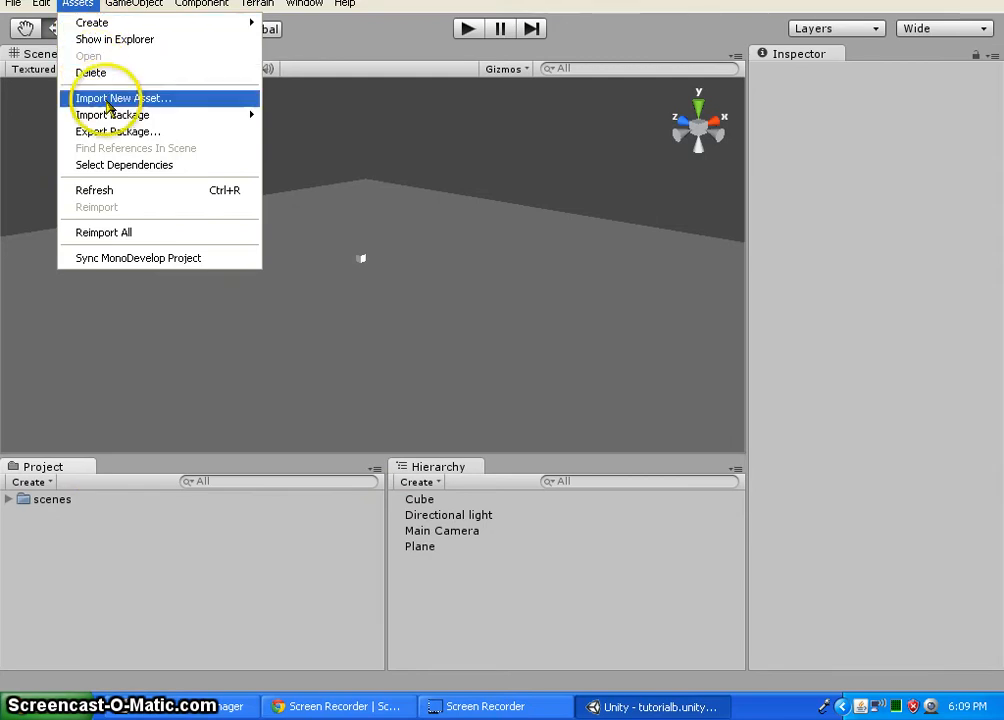
pyautogui.moveTo(113, 121)
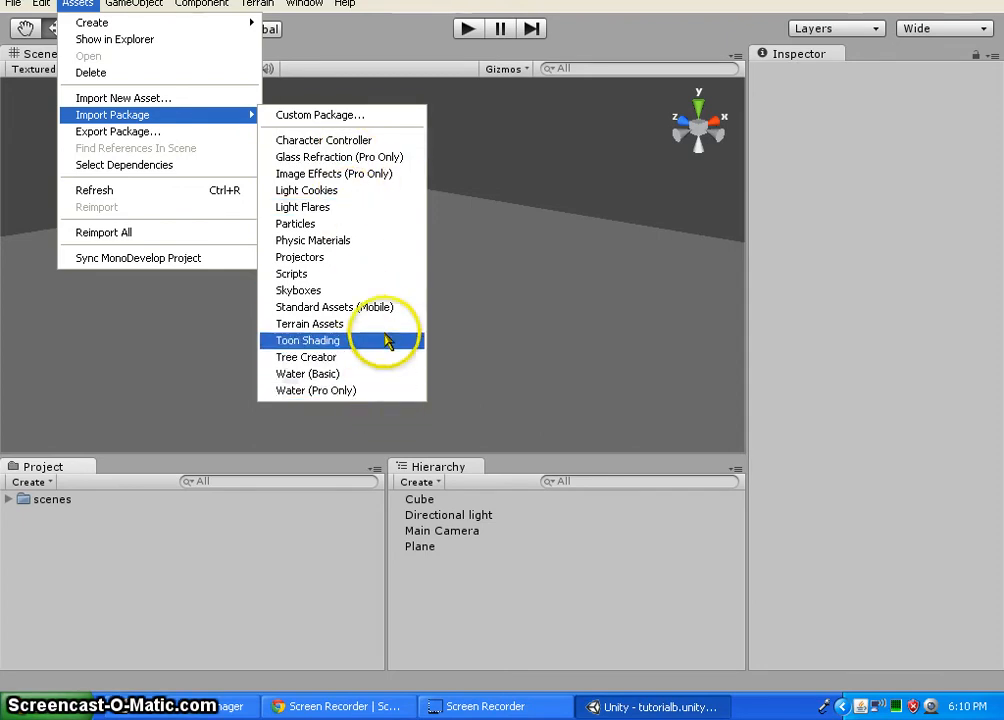
pyautogui.click(371, 145)
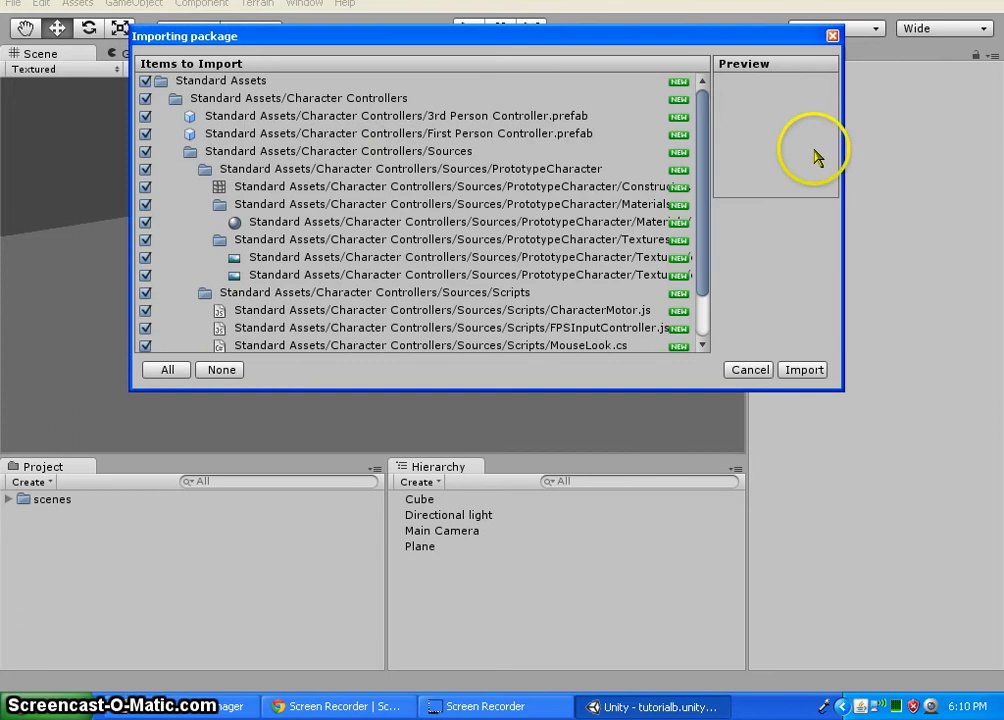
pyautogui.moveTo(706, 134); pyautogui.dragTo(699, 103)
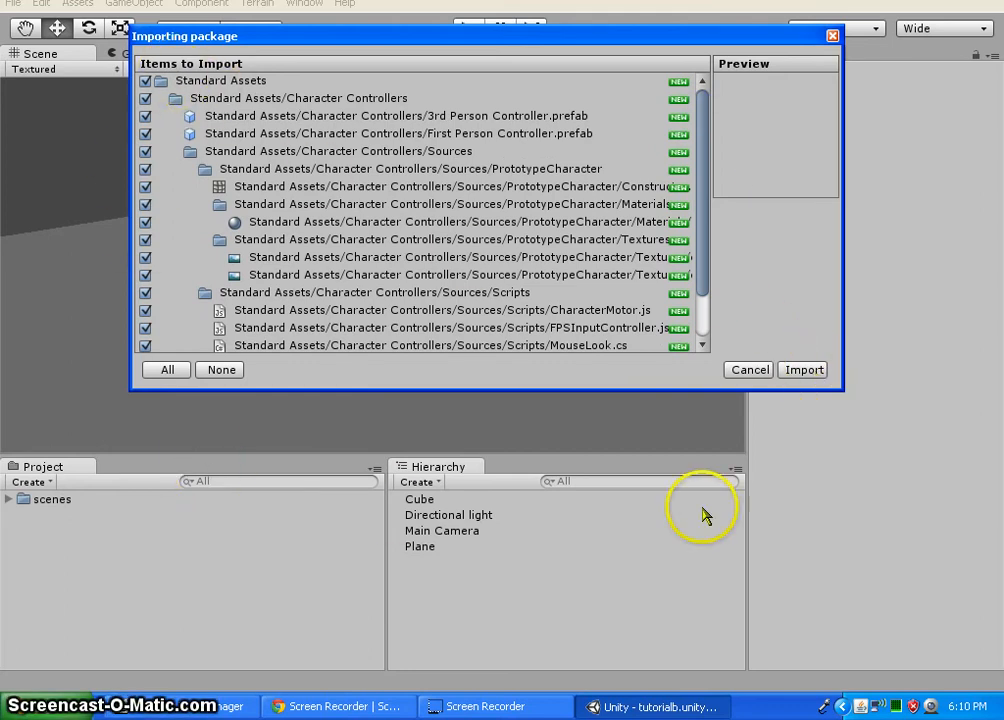
pyautogui.click(808, 371)
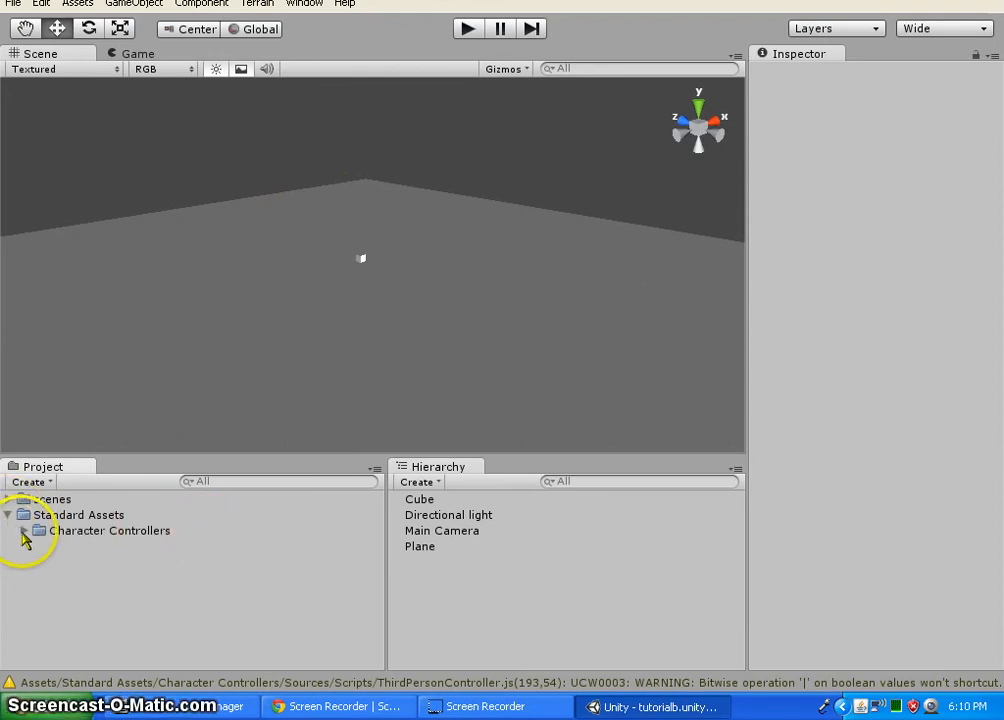
# Expand the Character Controllers folder and examine the settings and preview of the 3rd Person Controller prefab
pyautogui.click(23, 531)
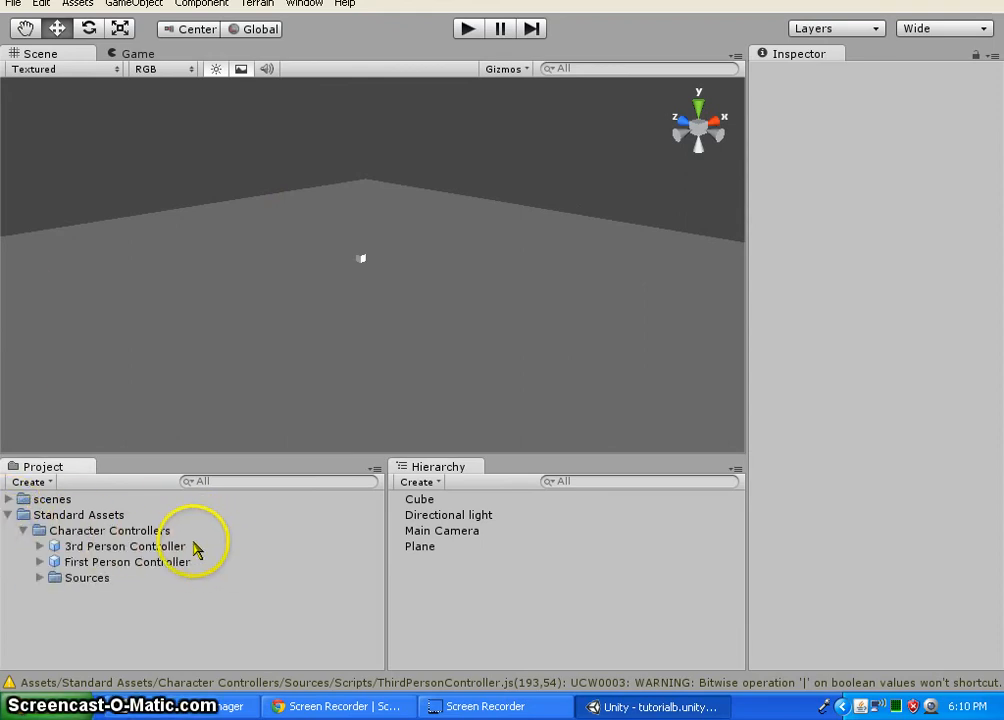
pyautogui.click(152, 550)
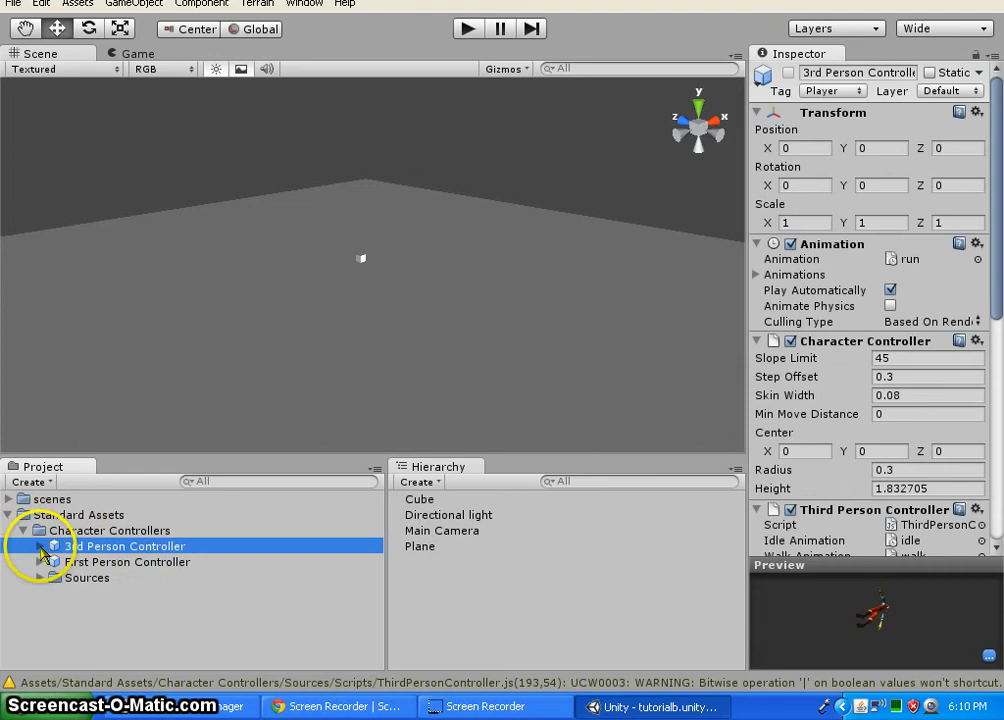
pyautogui.scroll(-5, 858, 542)
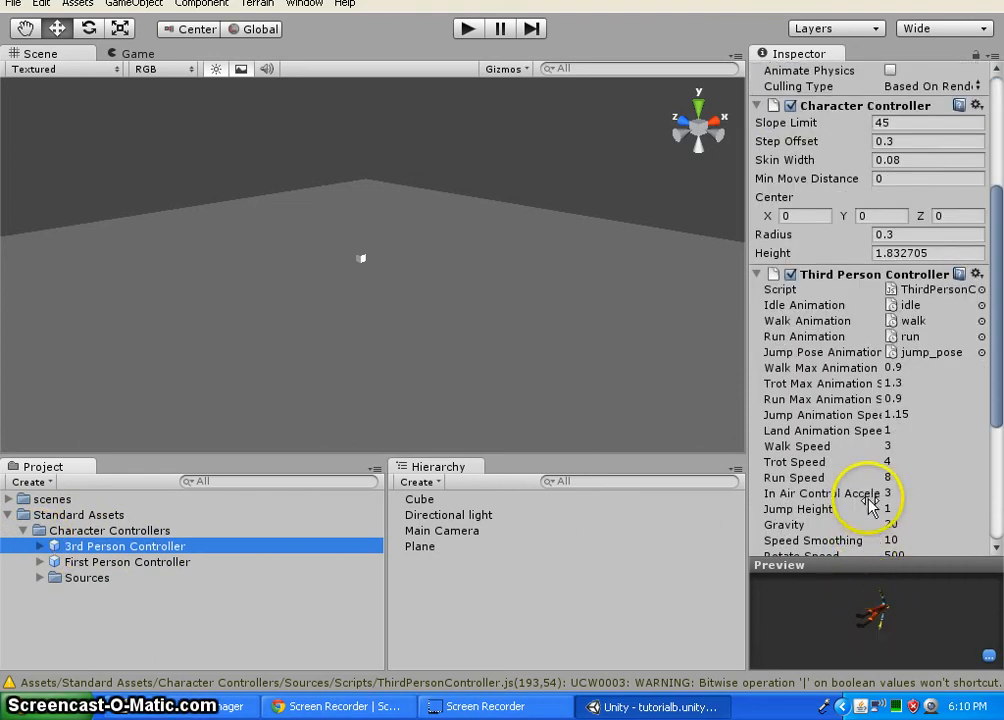
pyautogui.scroll(2, 331, 356)
pyautogui.scroll(4, 332, 363)
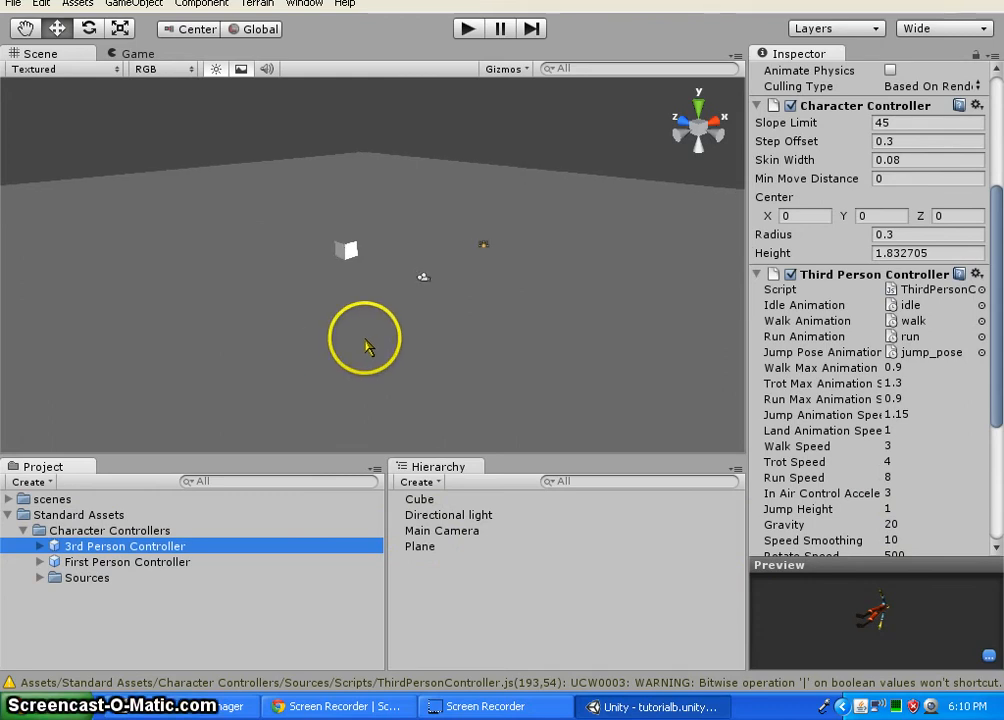
pyautogui.scroll(1, 368, 346)
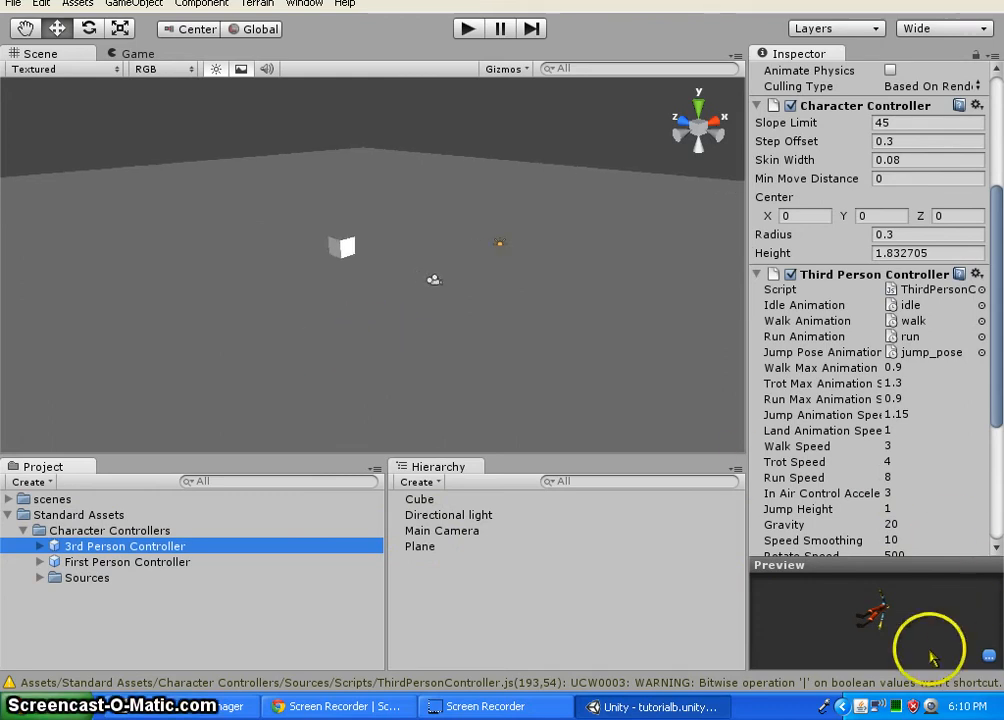
pyautogui.moveTo(890, 608); pyautogui.dragTo(862, 594)
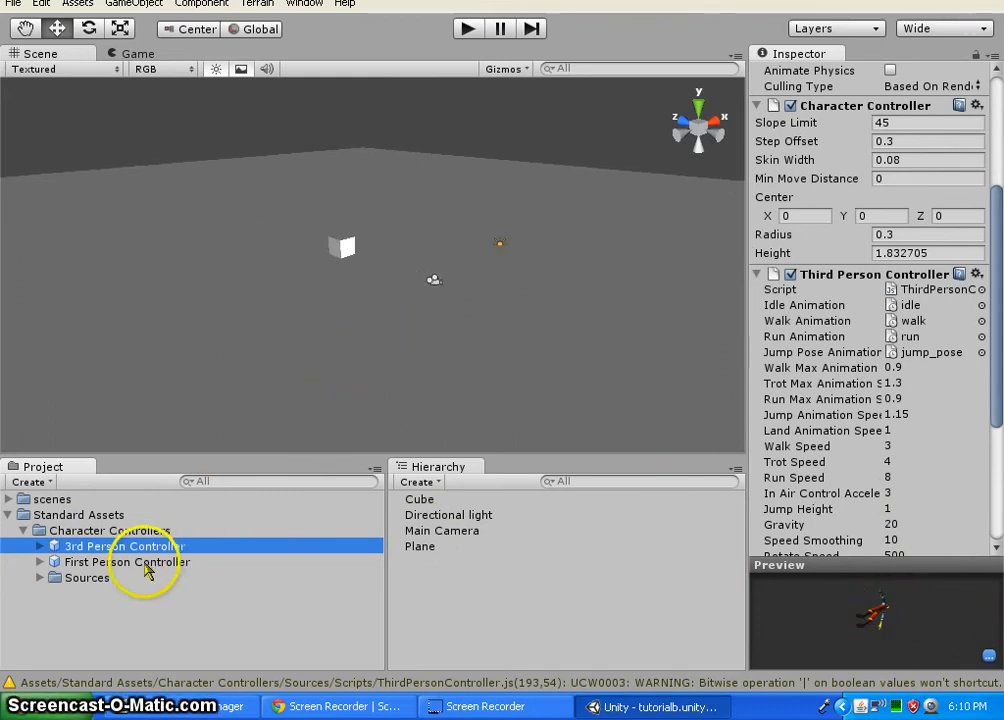
# Place the 3rd Person Controller prefab in the scene in front of the cube and raise it above the plane
pyautogui.moveTo(113, 541); pyautogui.dragTo(330, 435)
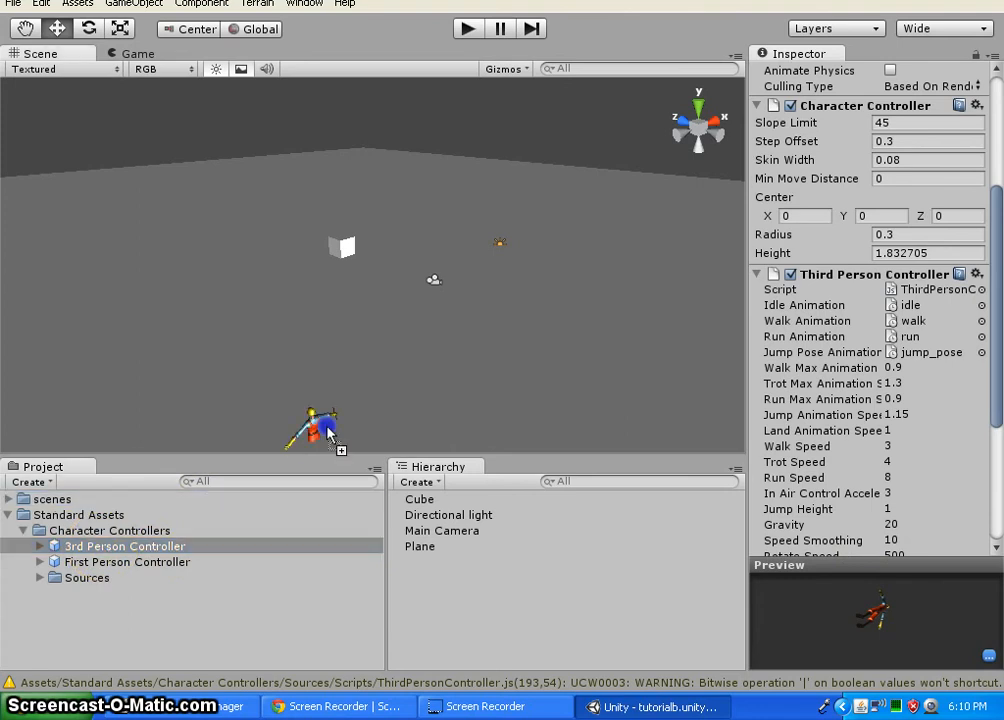
pyautogui.moveTo(344, 312); pyautogui.dragTo(281, 348)
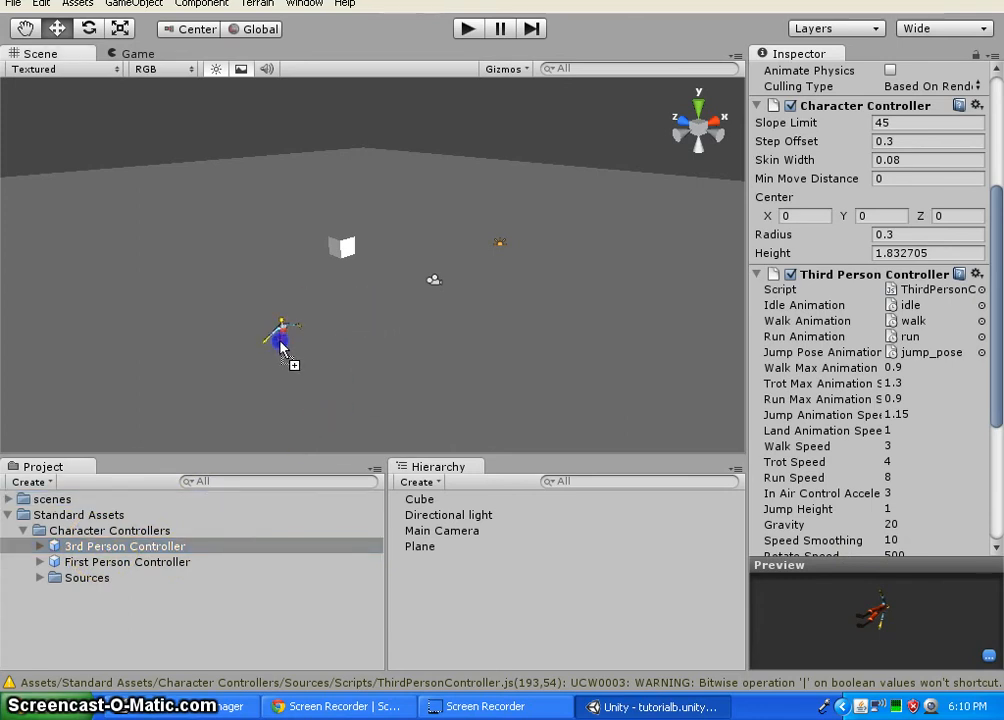
pyautogui.moveTo(336, 320); pyautogui.dragTo(335, 300)
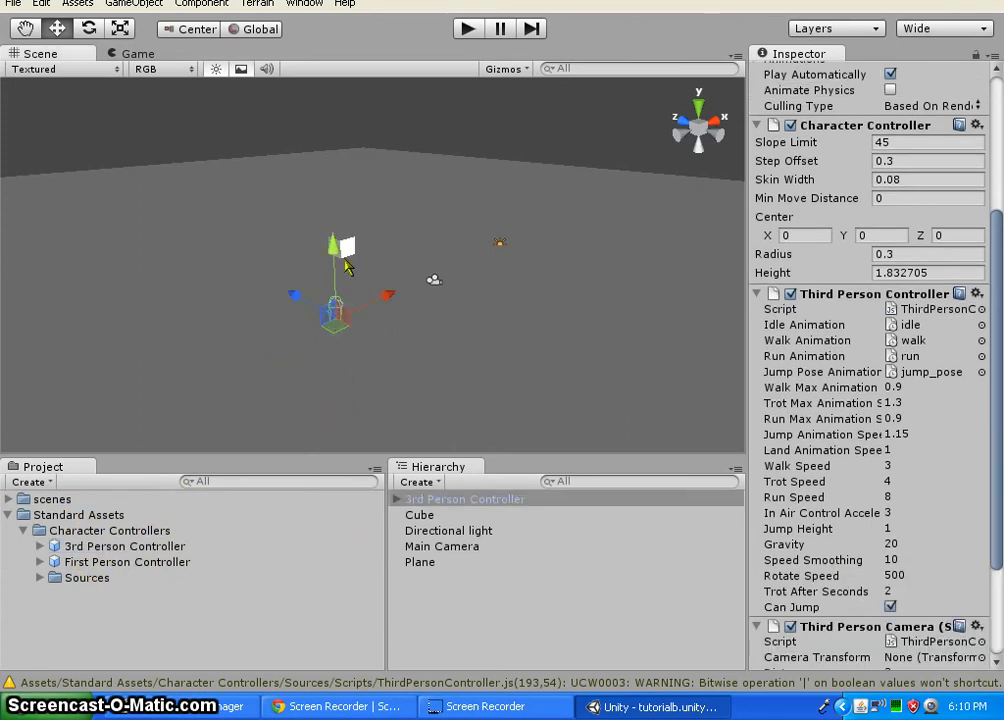
pyautogui.click(330, 247)
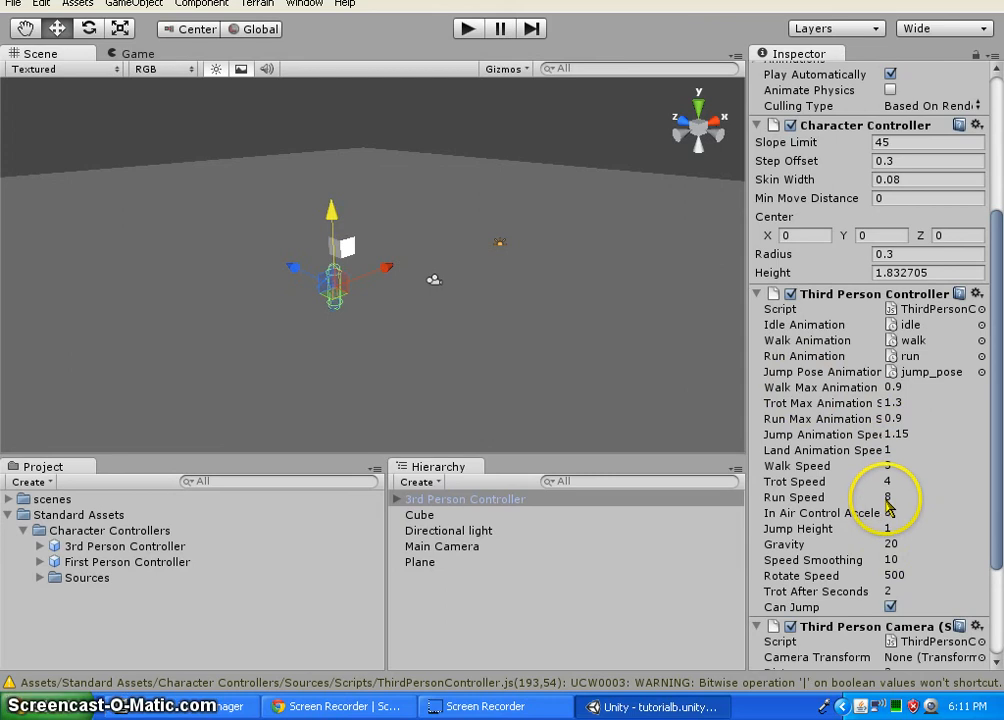
# Run the scene in play mode and walk the third-person character forward, turning it in different directions around the cube
pyautogui.scroll(-5, 886, 505)
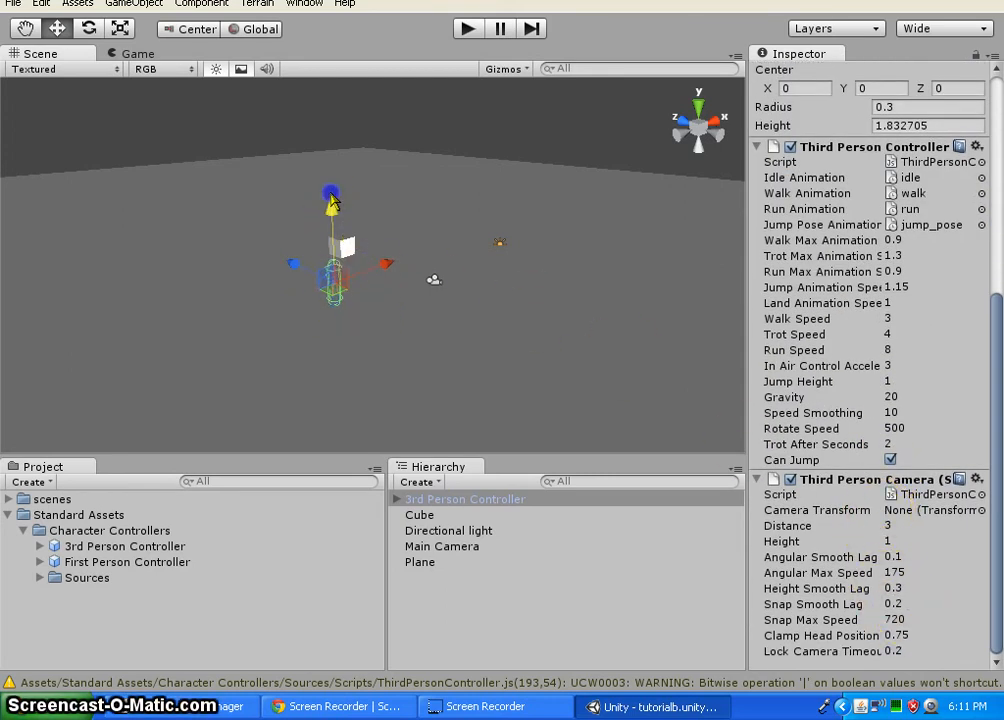
pyautogui.click(466, 29)
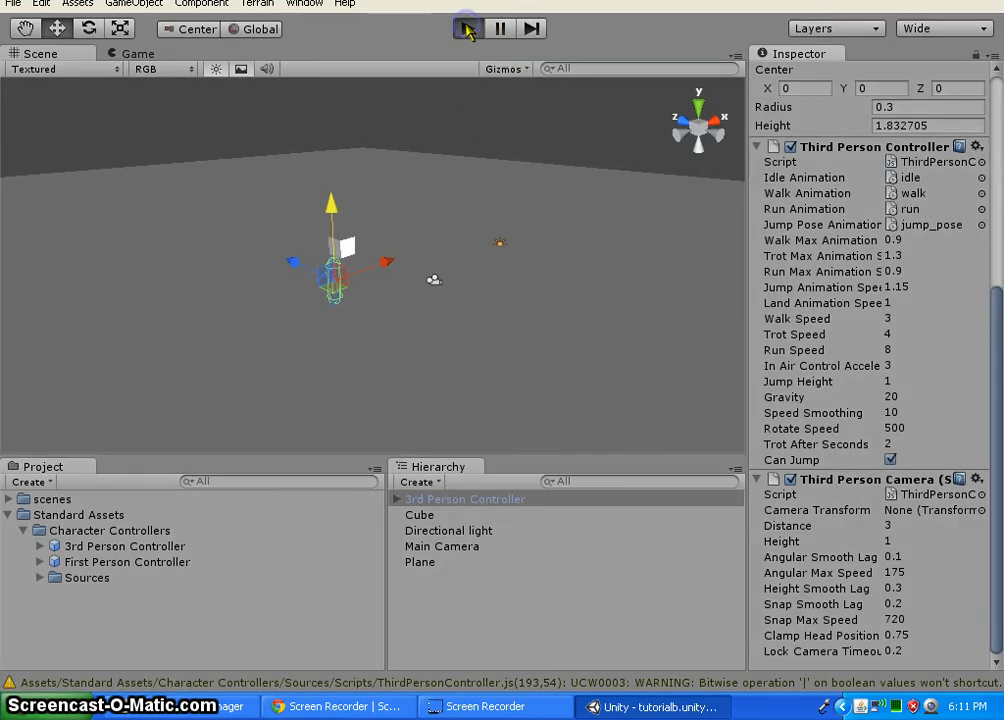
pyautogui.click(527, 168)
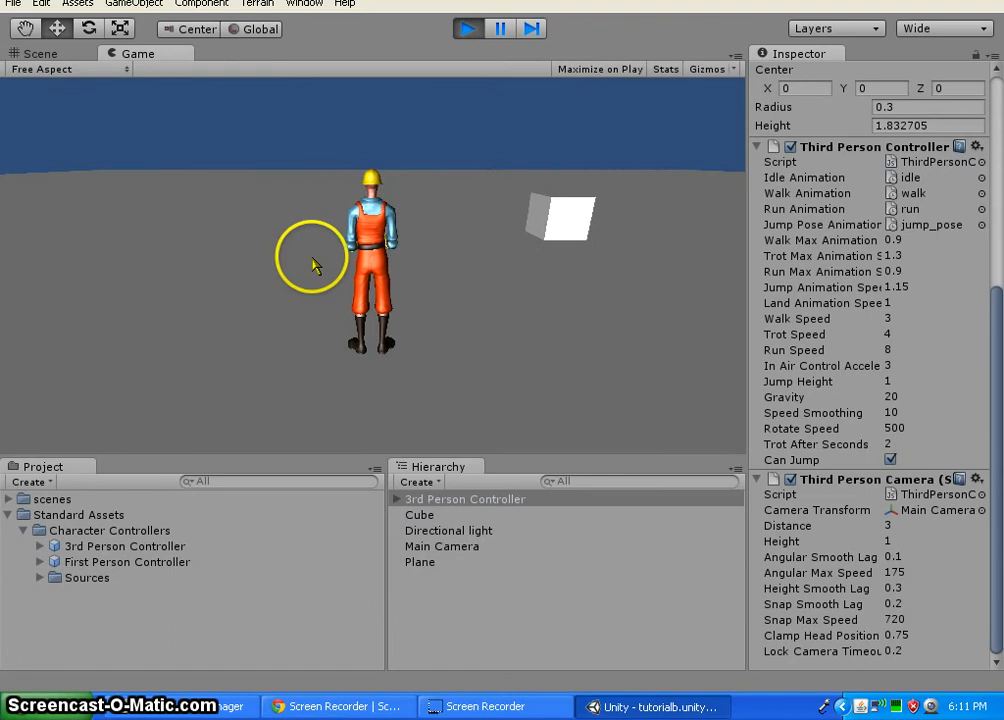
pyautogui.press('w')
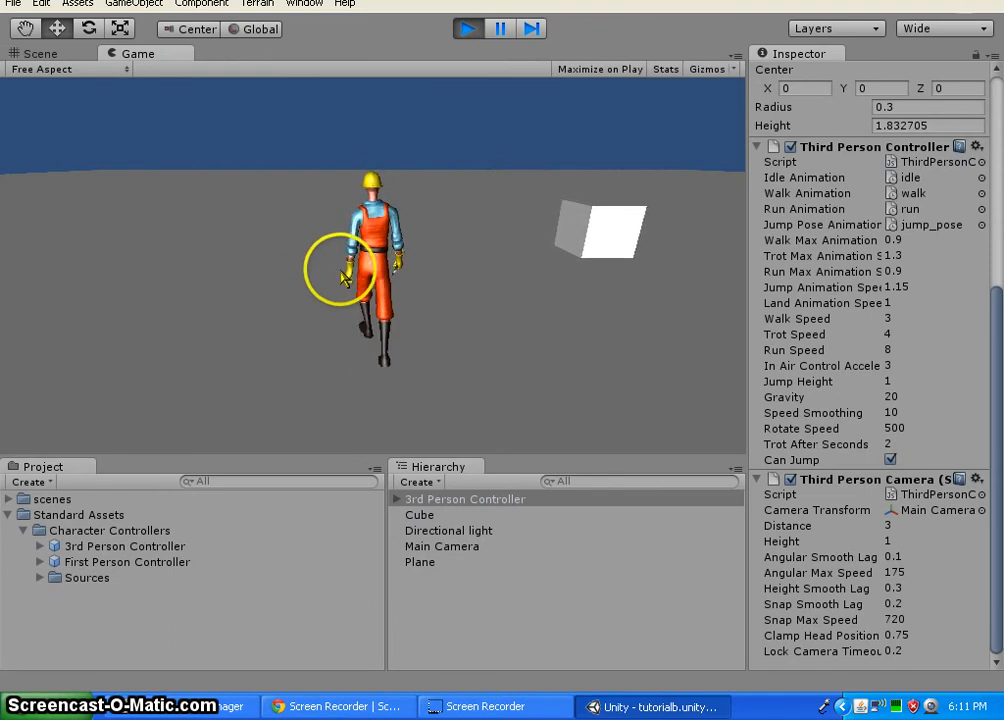
pyautogui.press('d')
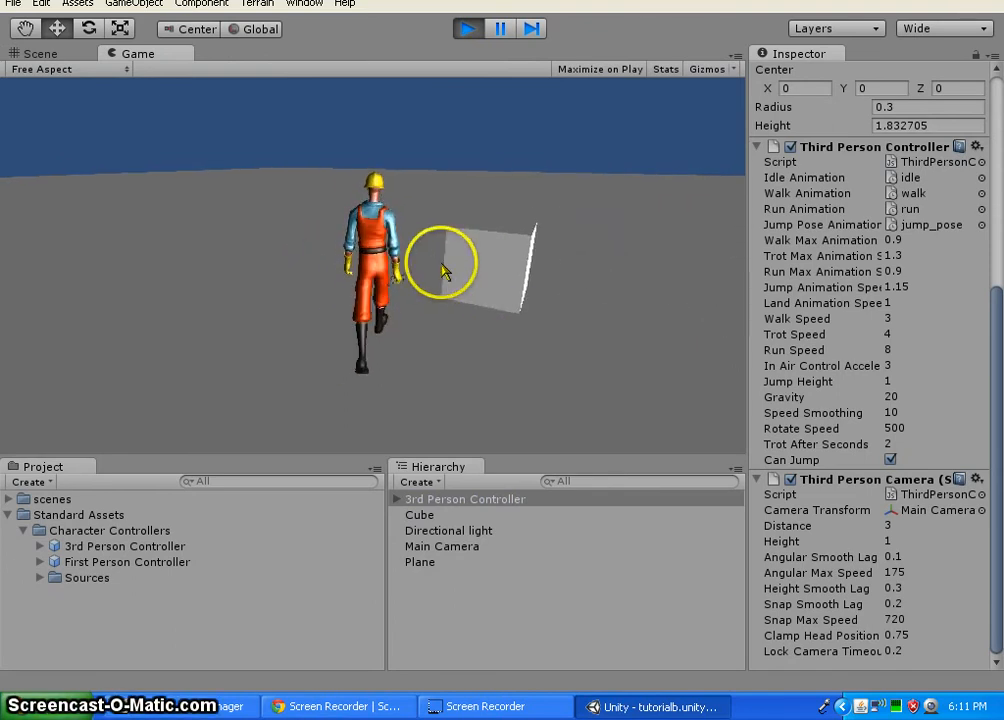
pyautogui.press('w')
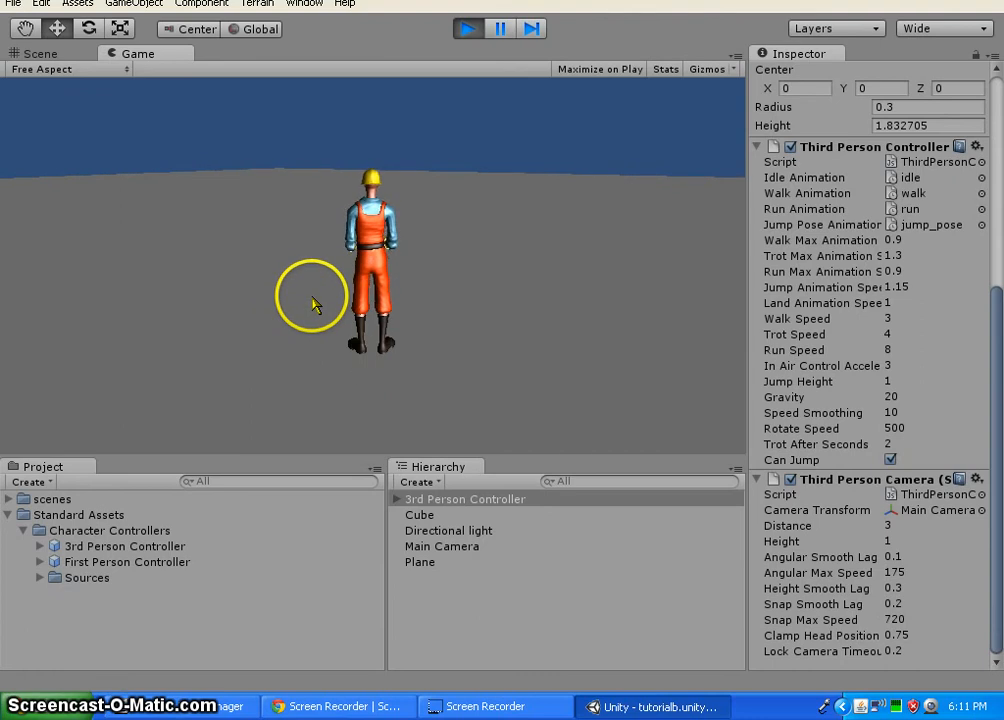
pyautogui.press('d')
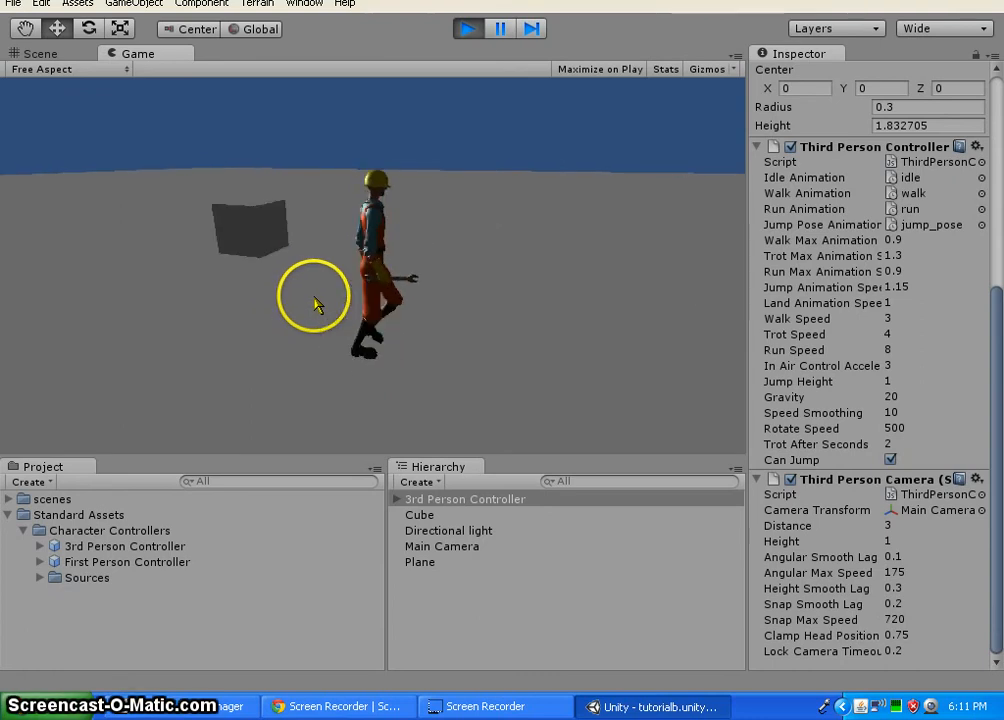
pyautogui.press('a')
pyautogui.press('d')
pyautogui.press('w')
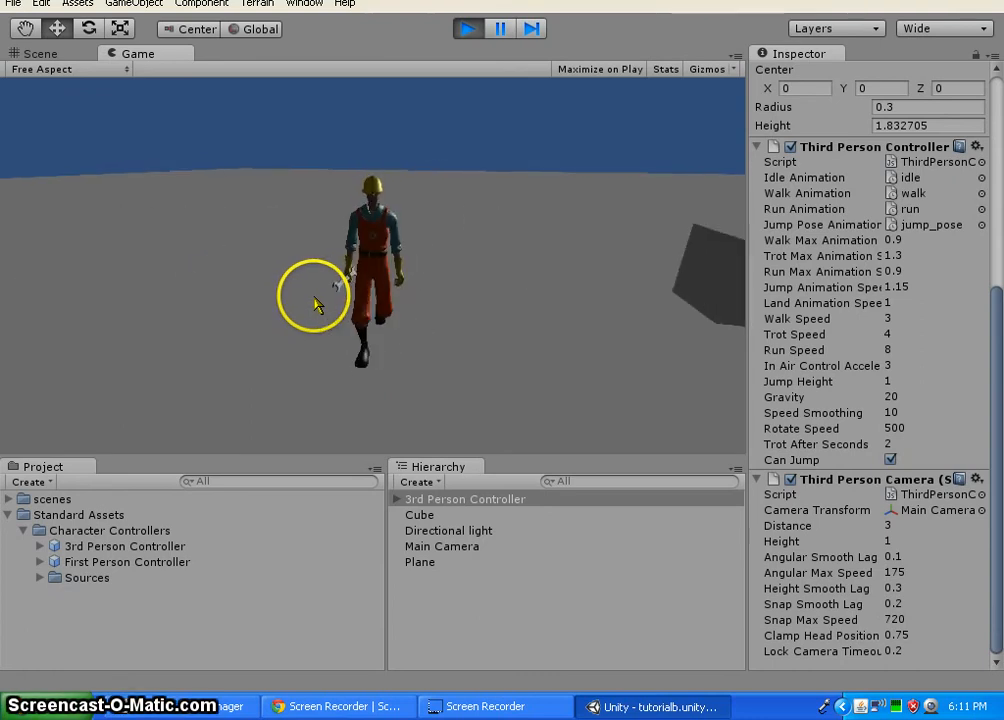
pyautogui.press('w')
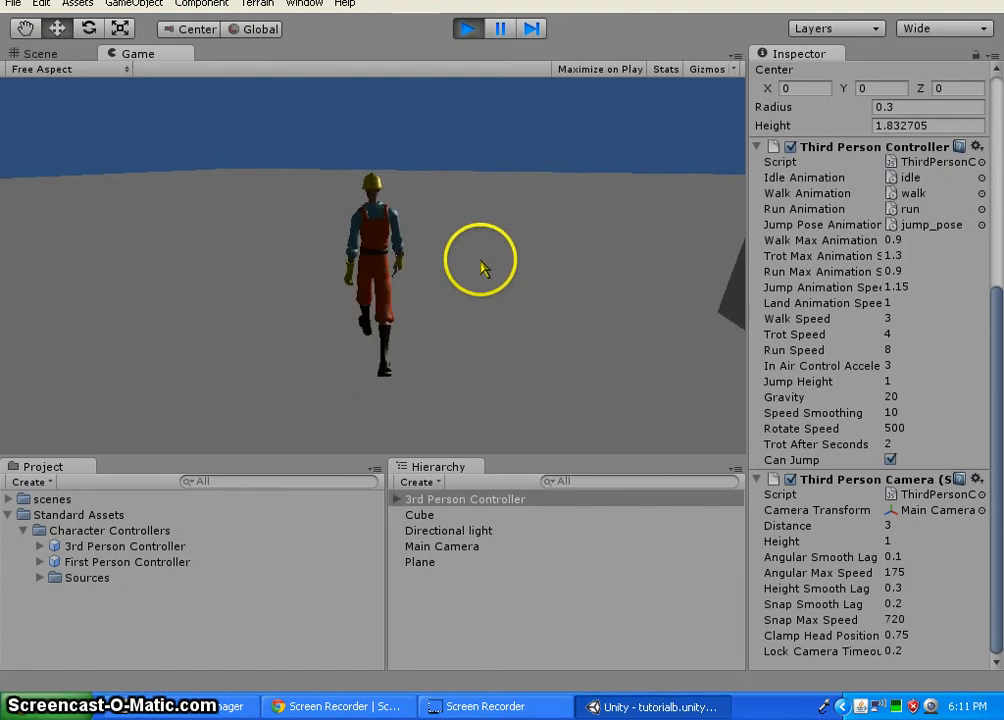
pyautogui.press('d')
pyautogui.press('w')
pyautogui.press('a')
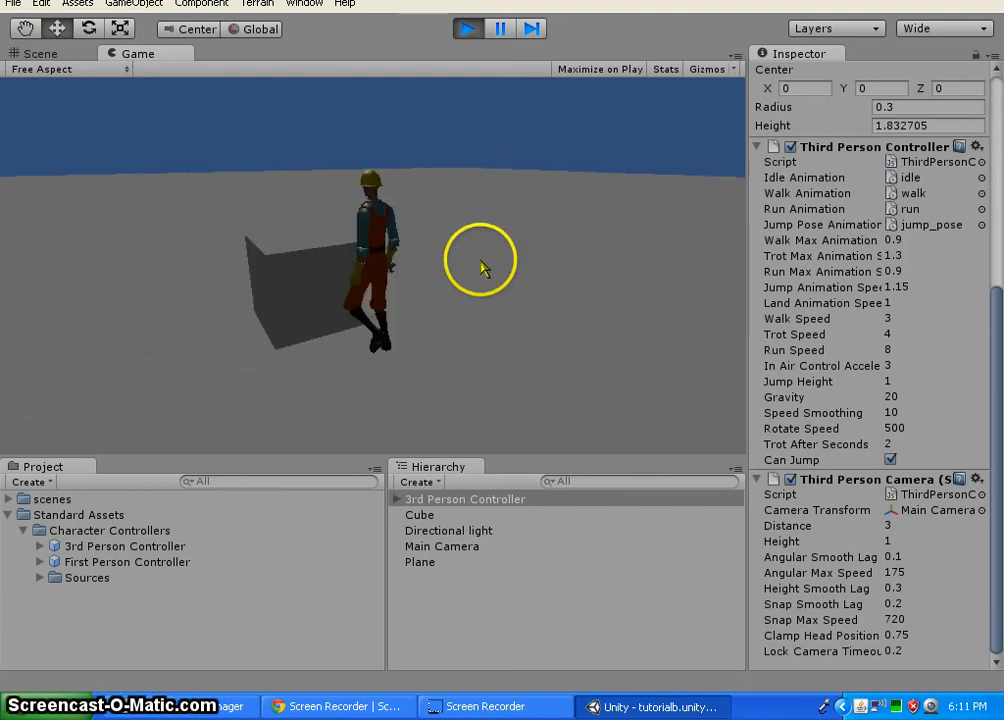
pyautogui.press('w')
pyautogui.press('a')
pyautogui.press('w')
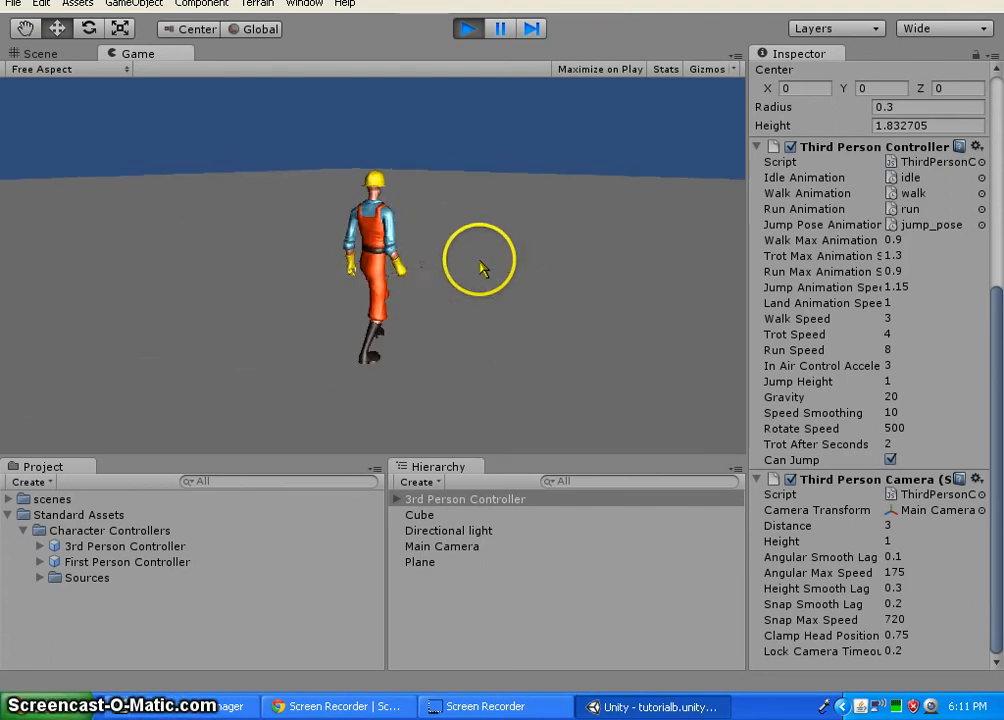
pyautogui.press('d')
pyautogui.press('w')
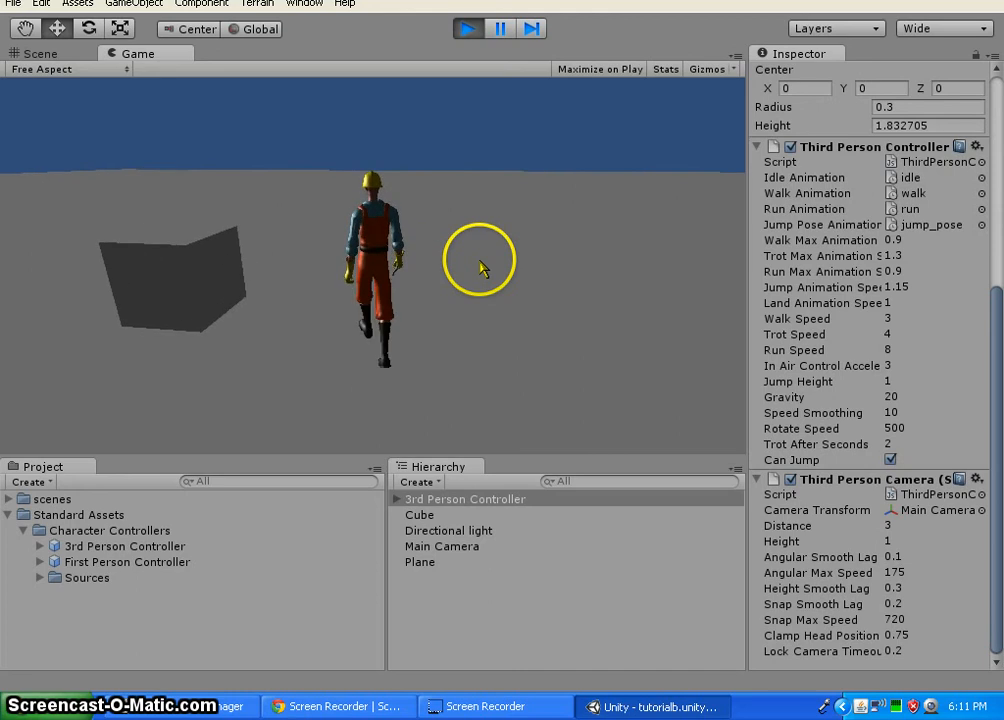
pyautogui.press('a')
pyautogui.press('a')
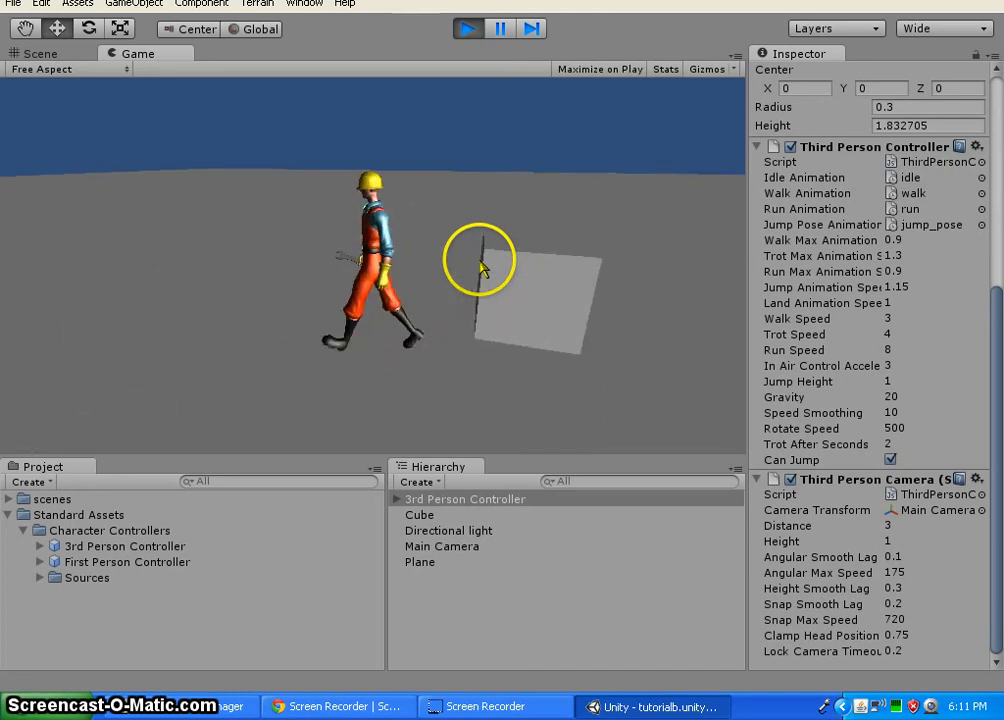
pyautogui.press('d')
pyautogui.press('d')
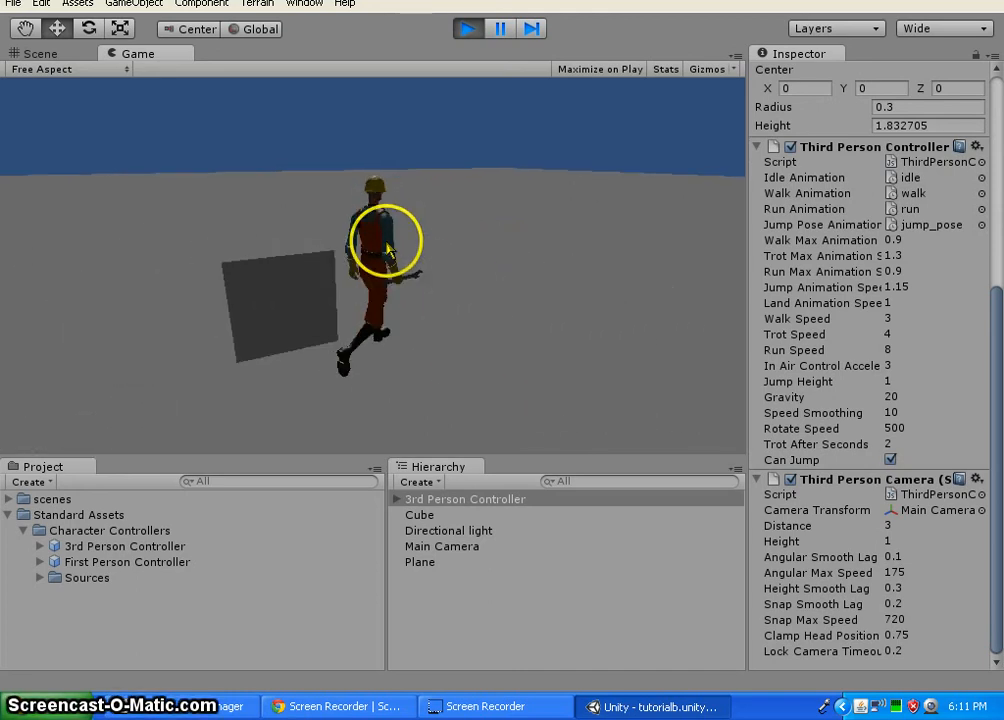
pyautogui.press('a')
pyautogui.press('s')
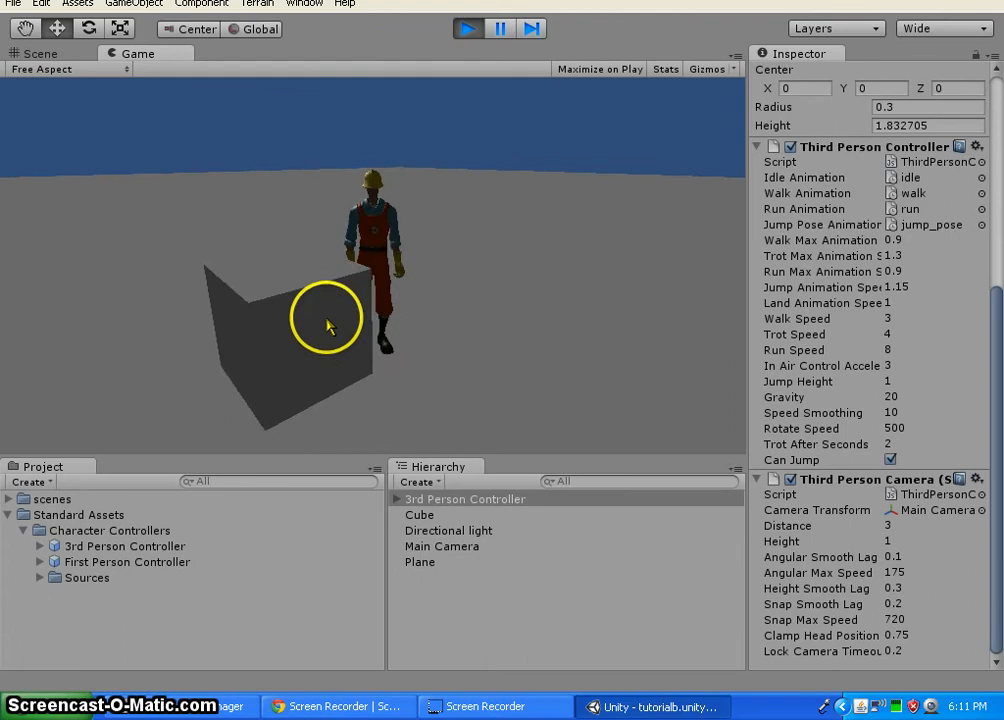
pyautogui.press('a')
pyautogui.press('s')
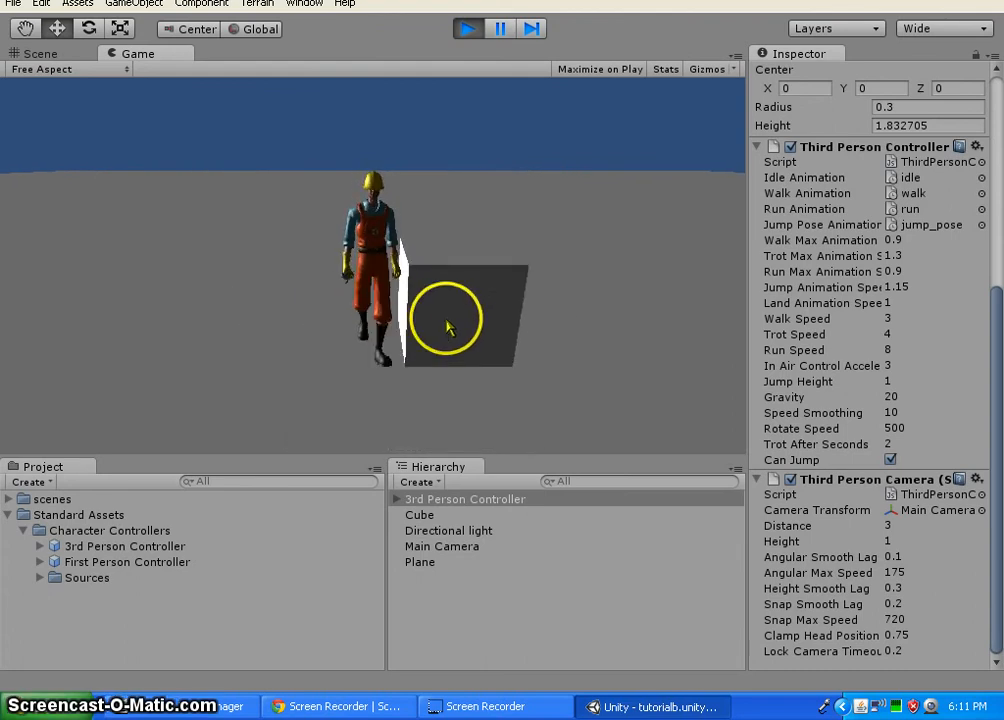
pyautogui.press('d')
# Examine the components of the Cube and the character and animation settings of the 3rd Person Controller during play
pyautogui.click(428, 515)
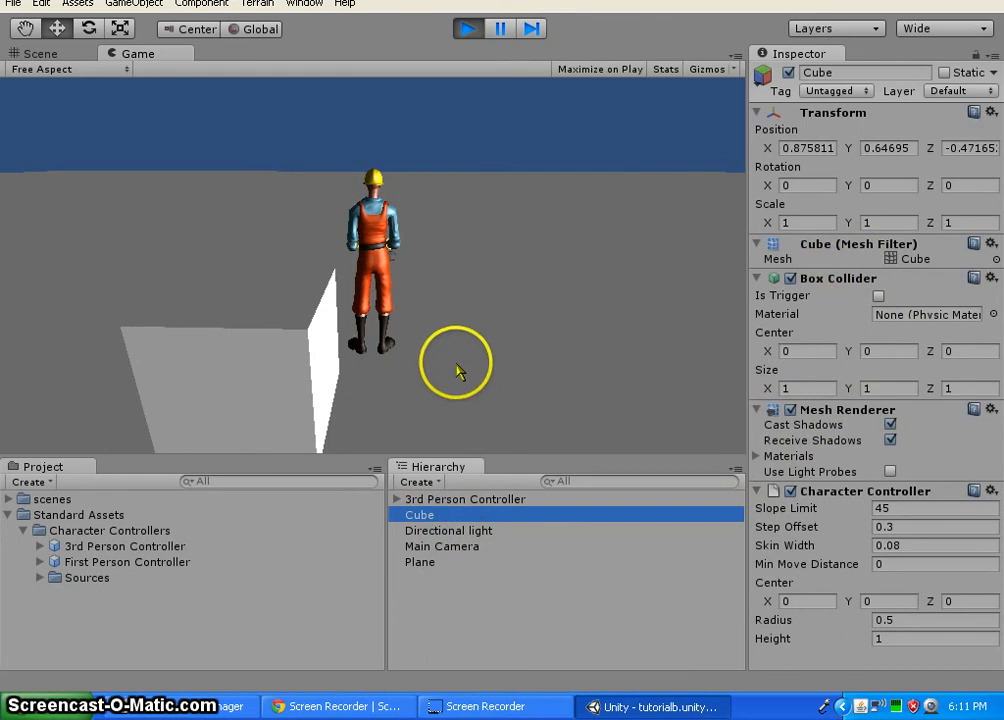
pyautogui.click(492, 362)
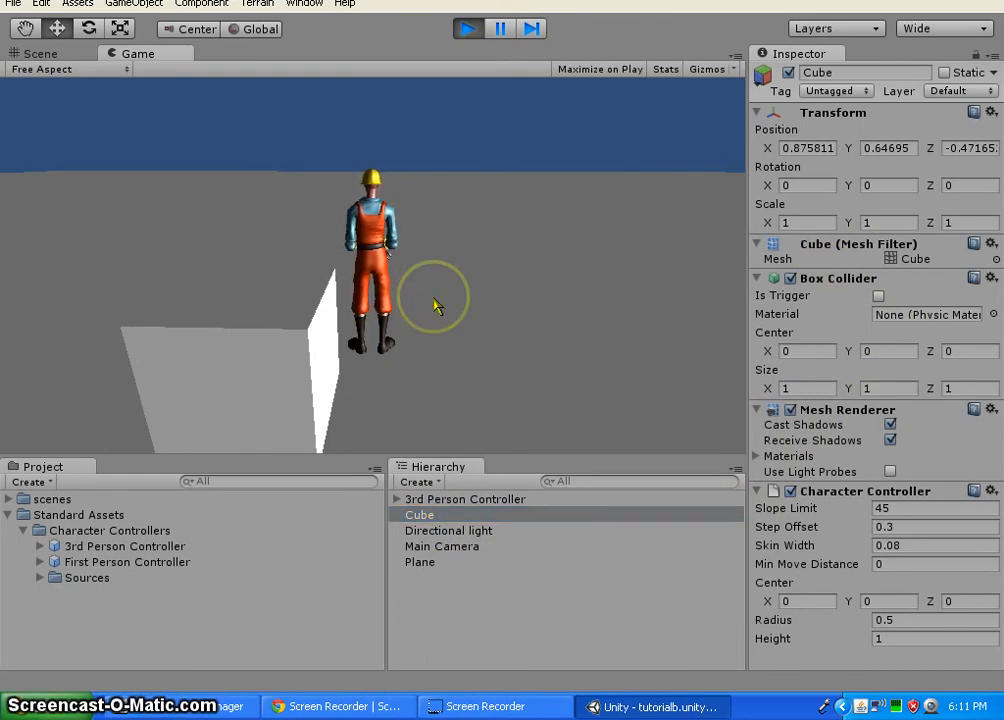
pyautogui.click(481, 500)
pyautogui.scroll(-3, 945, 415)
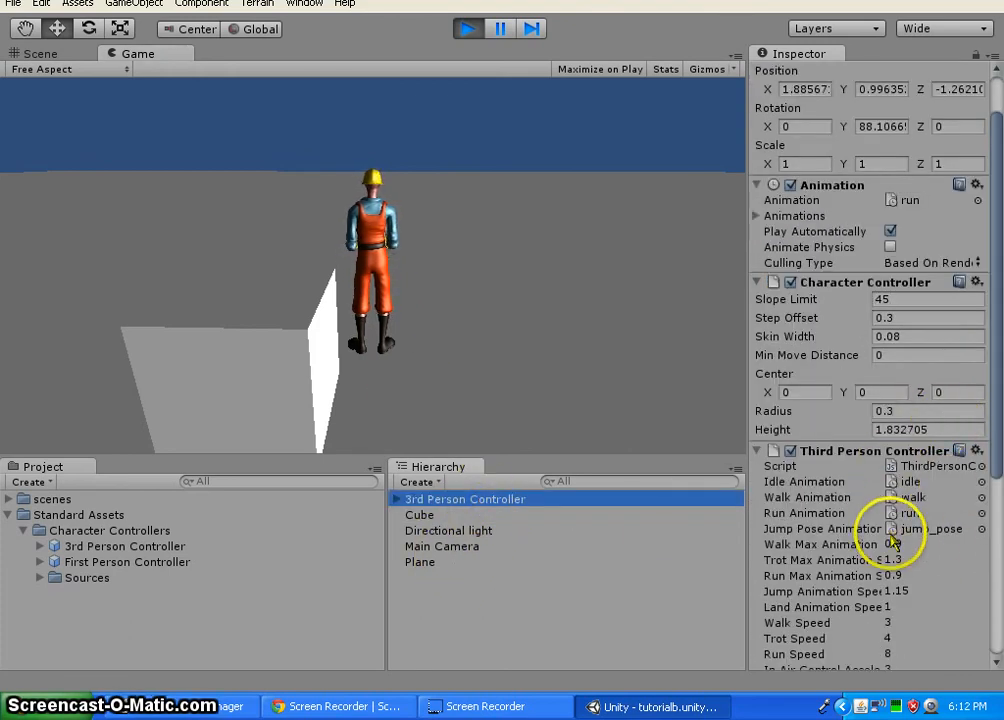
pyautogui.scroll(-3, 893, 540)
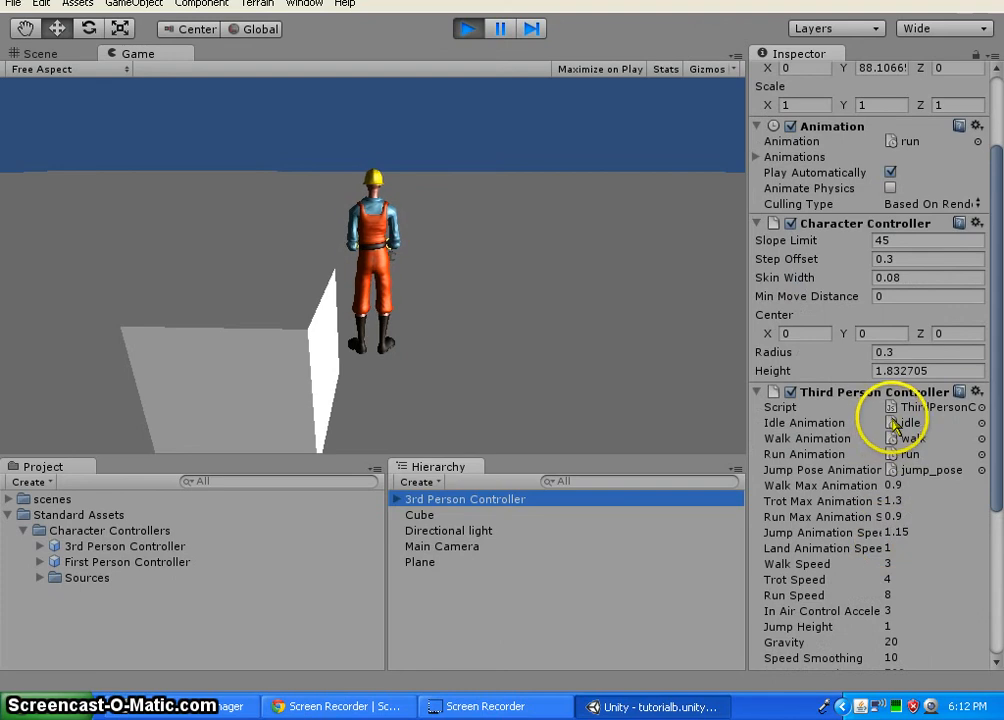
# Resume walking the character around the cube, steering it in circles and finally off the edge of the plane
pyautogui.click(446, 276)
pyautogui.press('w')
pyautogui.press('a')
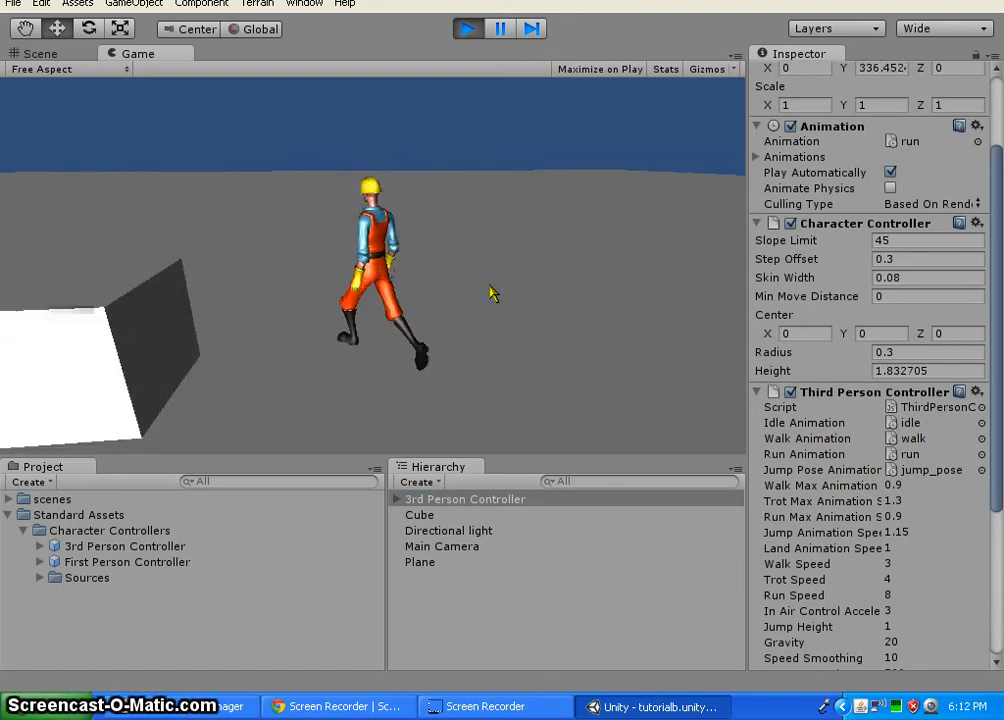
pyautogui.press('a')
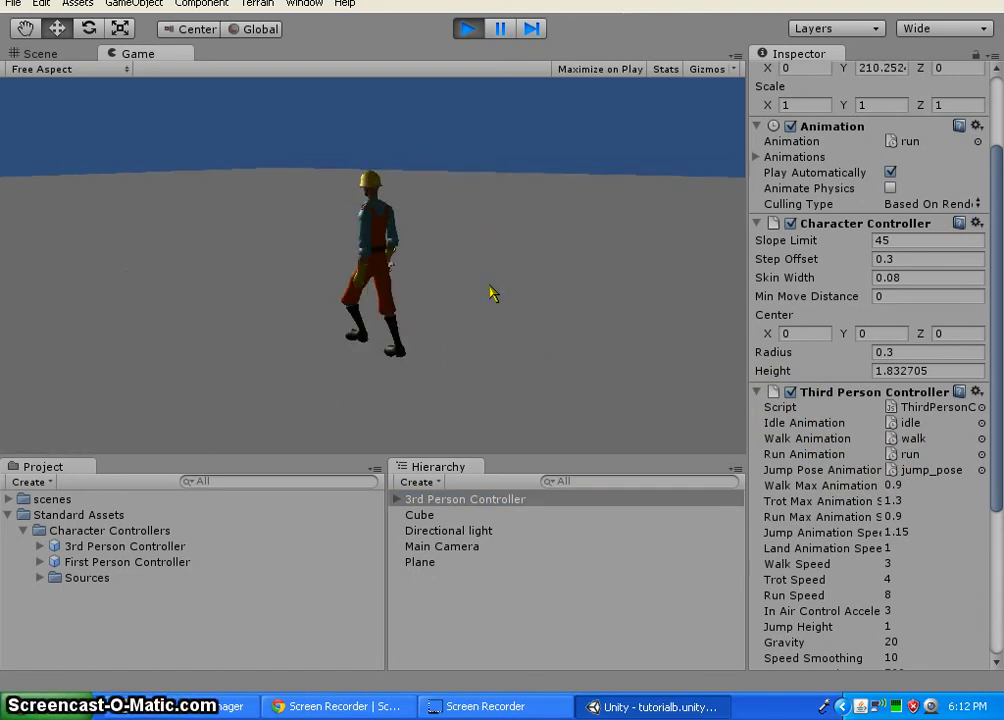
pyautogui.press('w')
pyautogui.press('a')
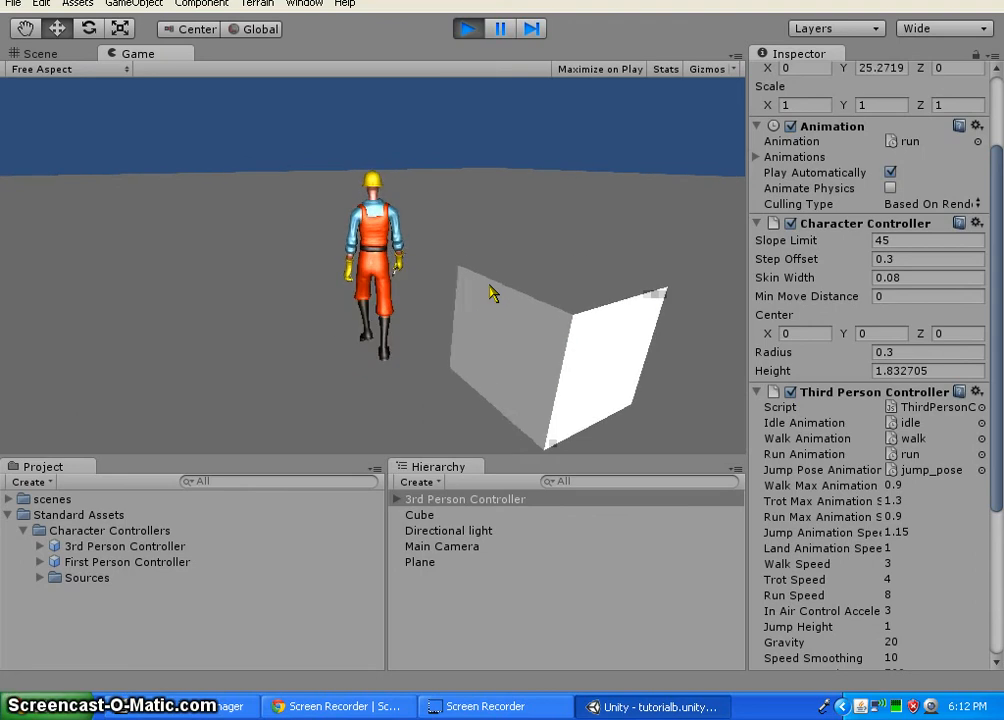
pyautogui.press('d')
pyautogui.press('d')
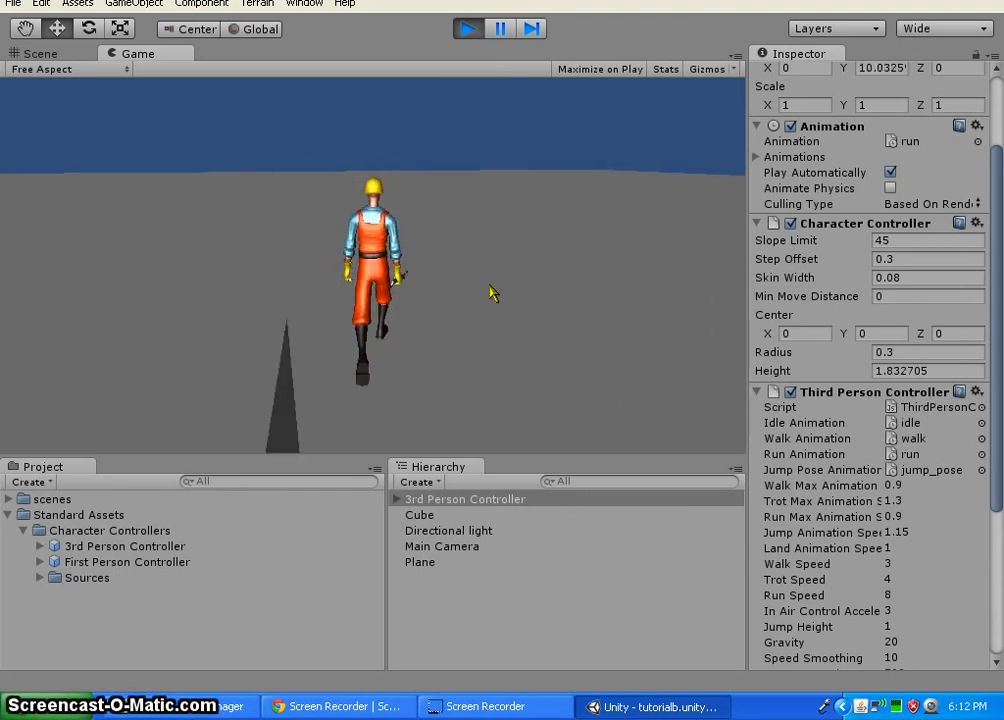
pyautogui.press('a')
pyautogui.press('d')
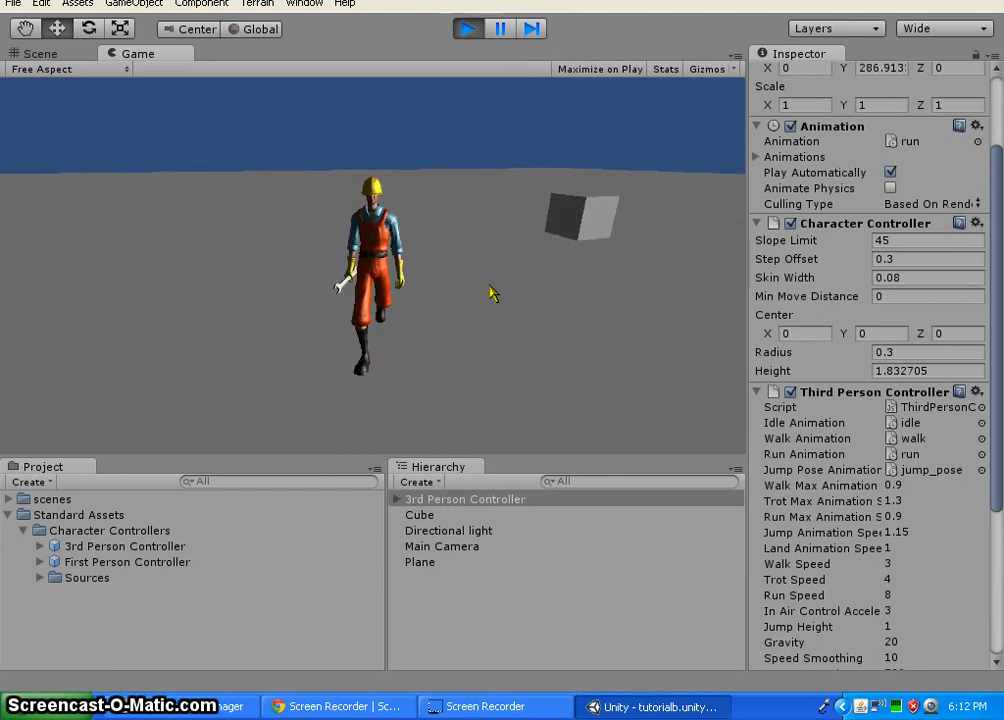
pyautogui.press('a')
pyautogui.press('d')
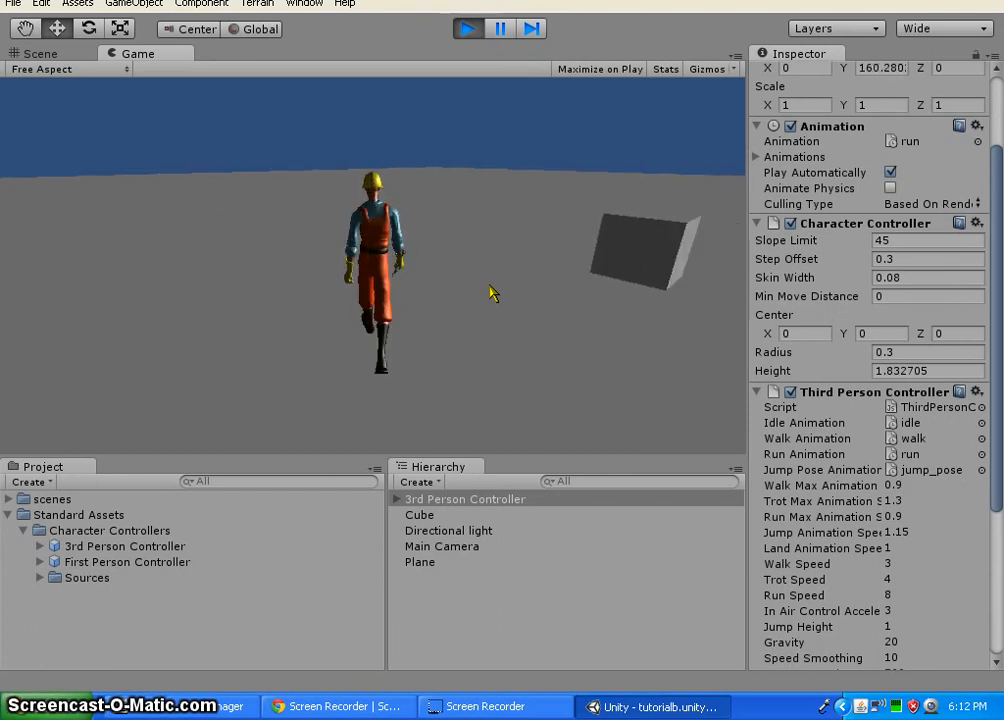
pyautogui.press('a')
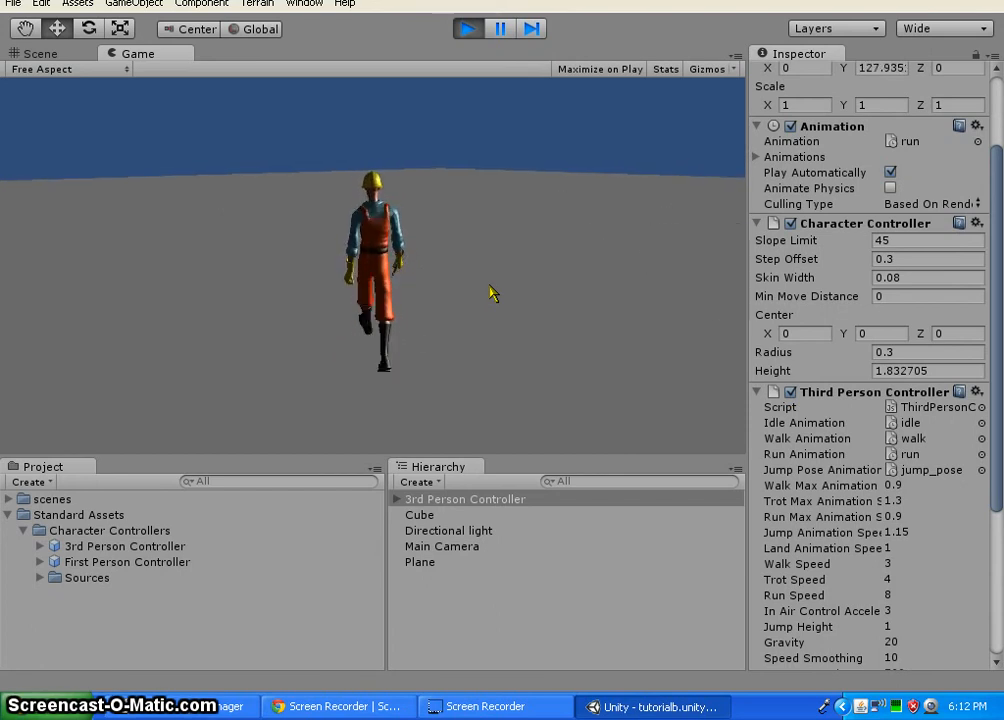
pyautogui.press('a')
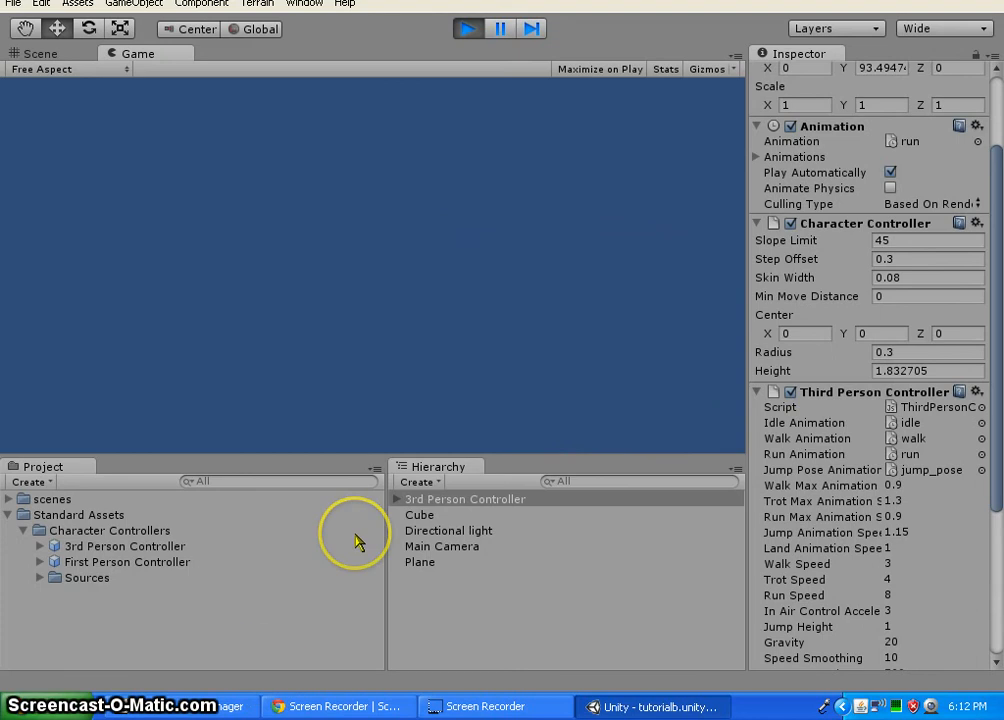
# Expand the scene's 3rd Person Controller through Bip001, Pelvis and Spine to examine its bones, and collapse it again
pyautogui.click(397, 499)
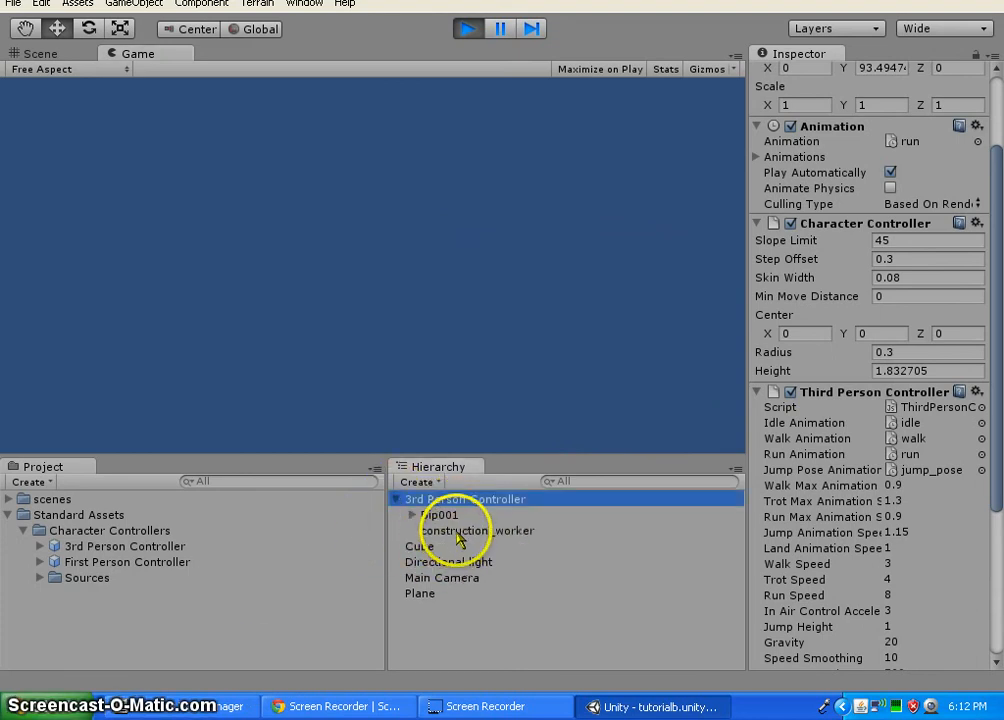
pyautogui.click(411, 515)
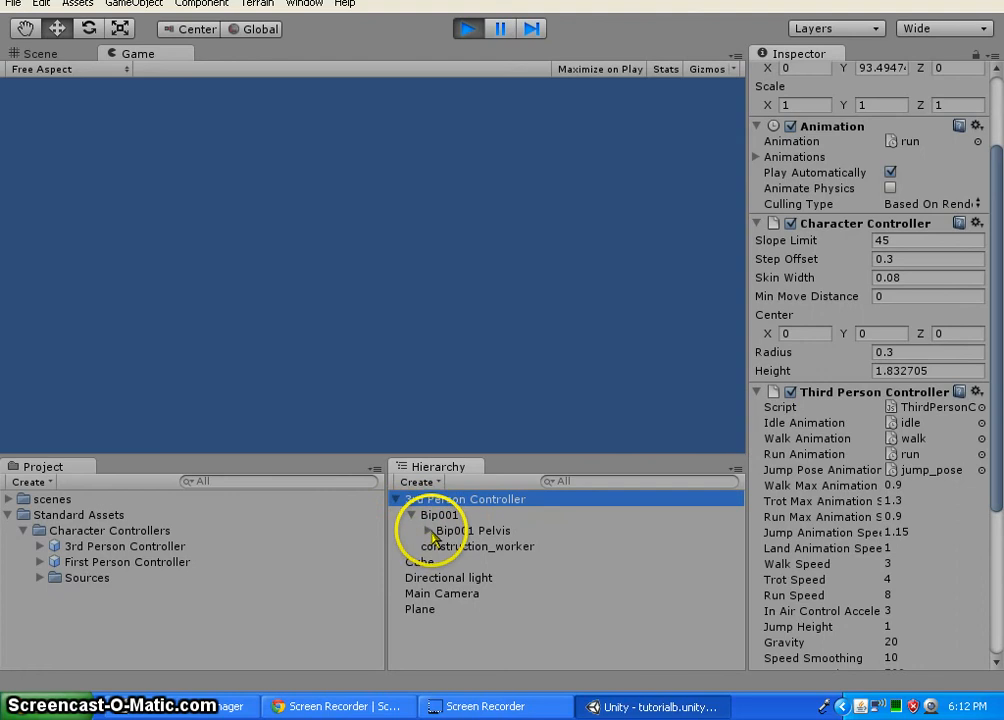
pyautogui.click(428, 531)
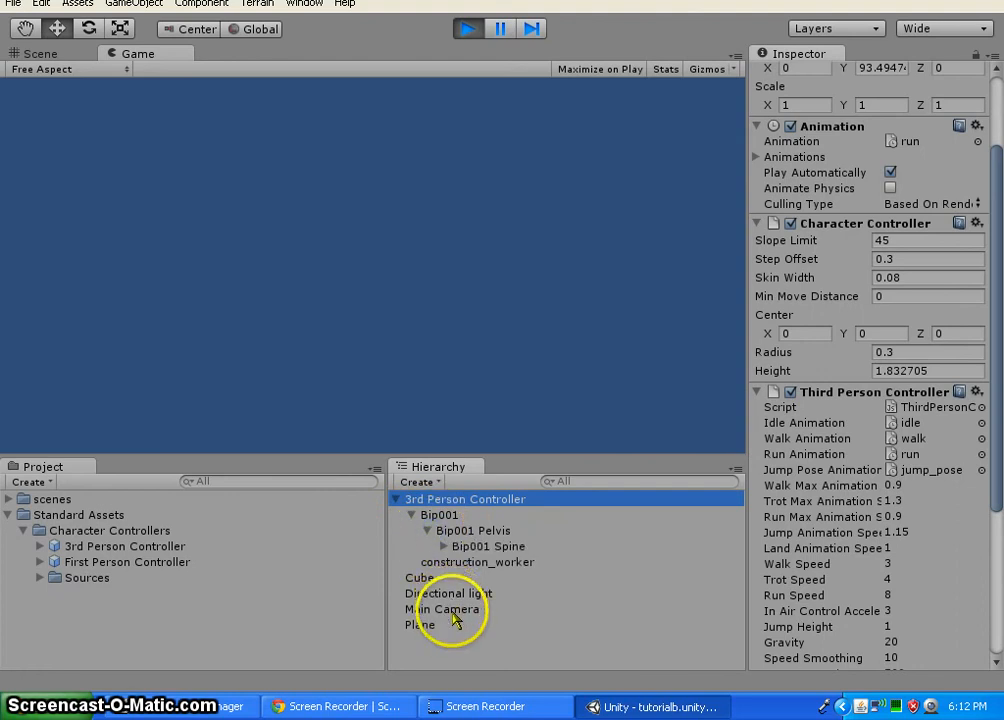
pyautogui.click(444, 547)
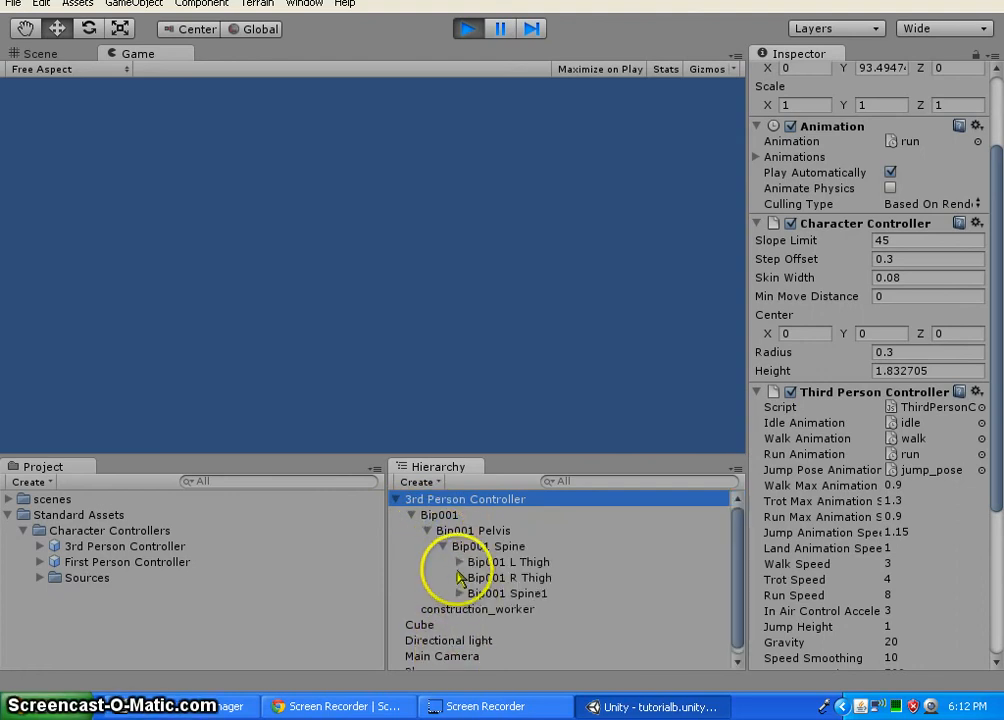
pyautogui.click(397, 500)
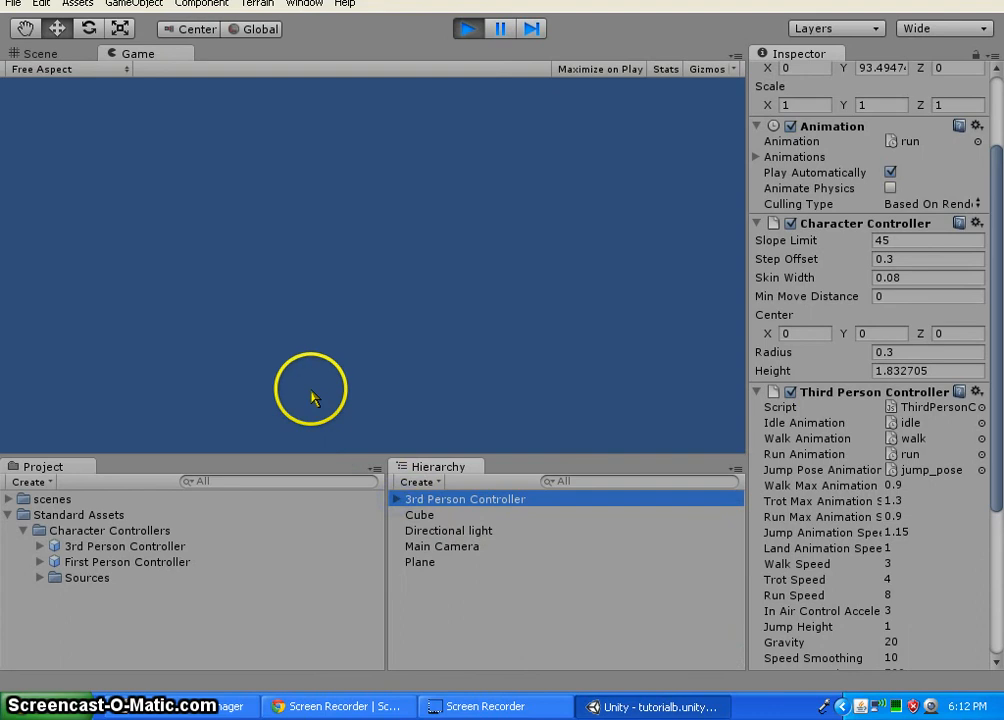
# Stop the play test and select the Main Camera to examine its settings and preview
pyautogui.click(470, 29)
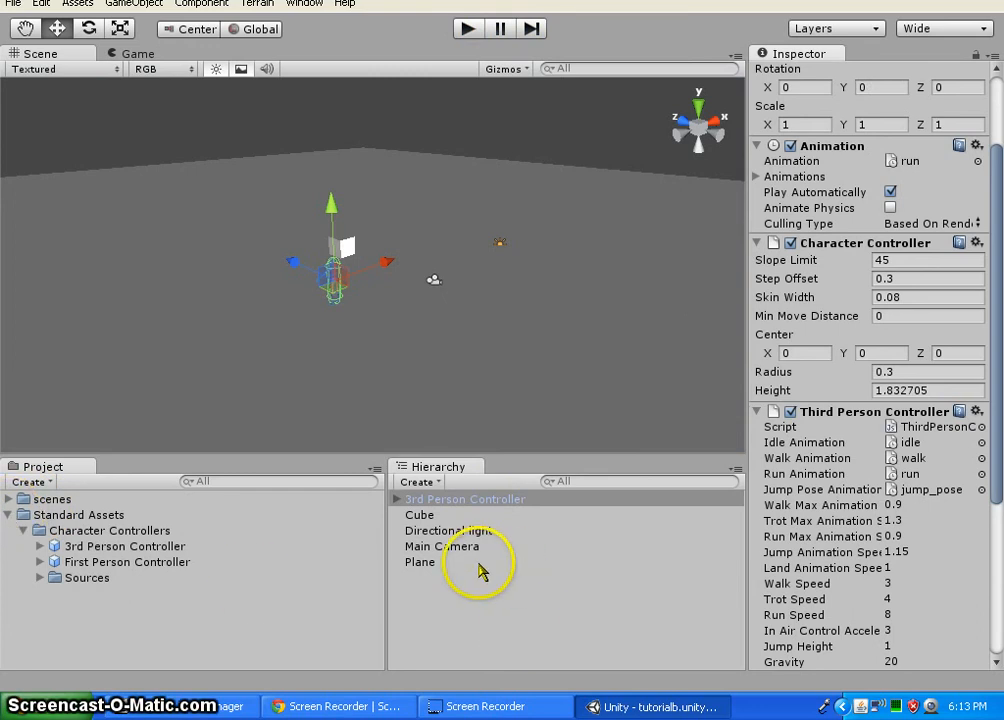
pyautogui.click(450, 549)
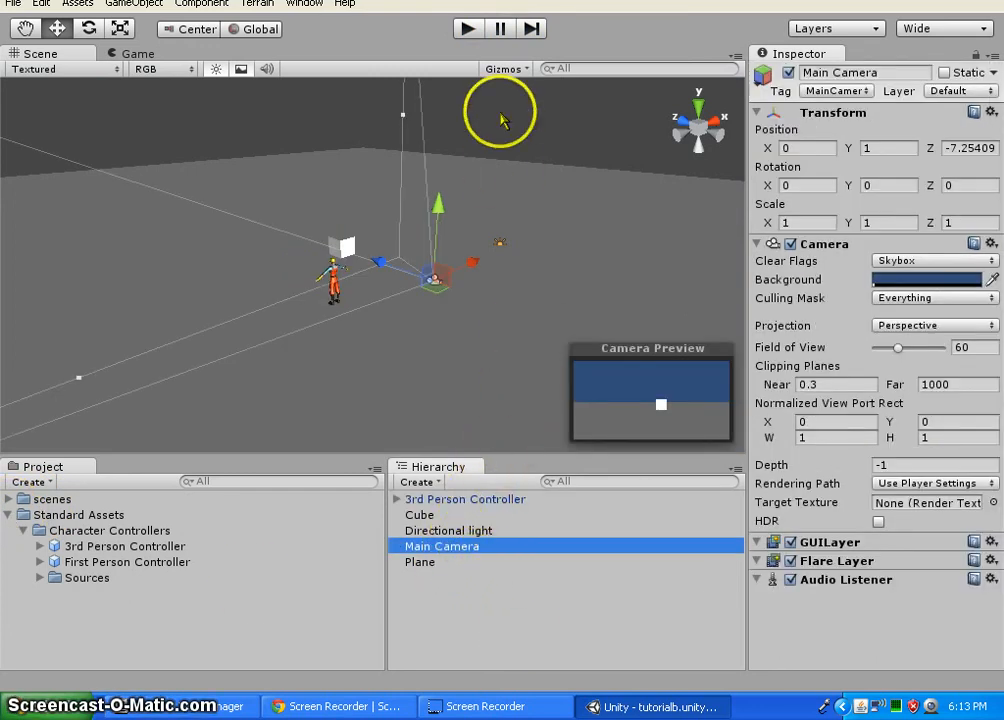
# Play-test the scene by walking the character around the cube, collapse the Standard Assets folder, and stop the test
pyautogui.click(468, 29)
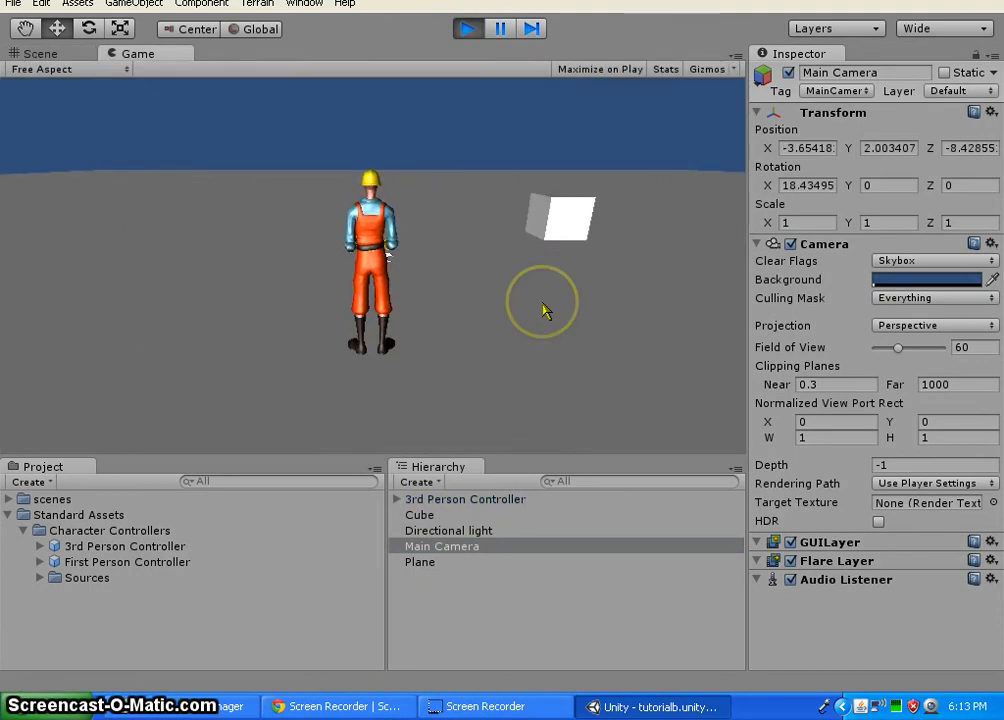
pyautogui.press('w')
pyautogui.press('d')
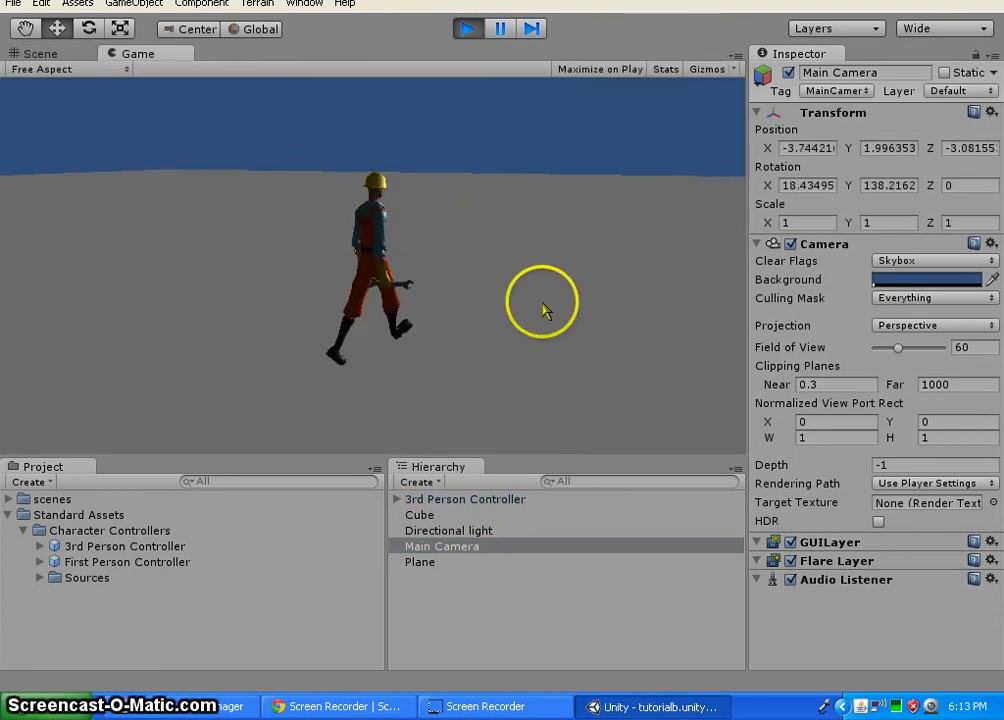
pyautogui.press('a')
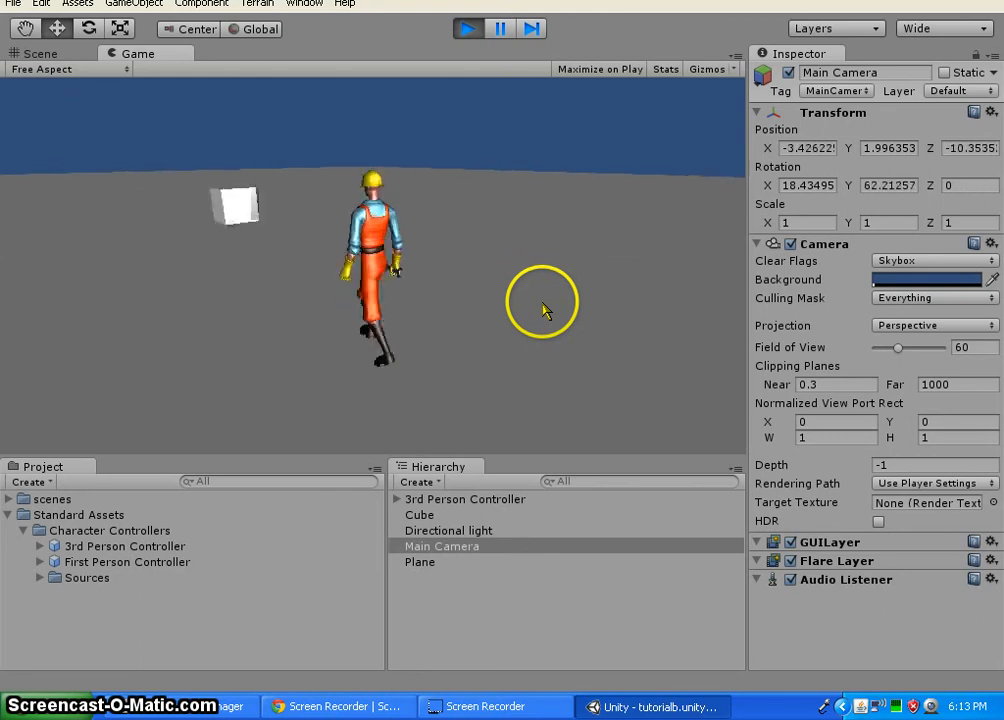
pyautogui.press('d')
pyautogui.press('d')
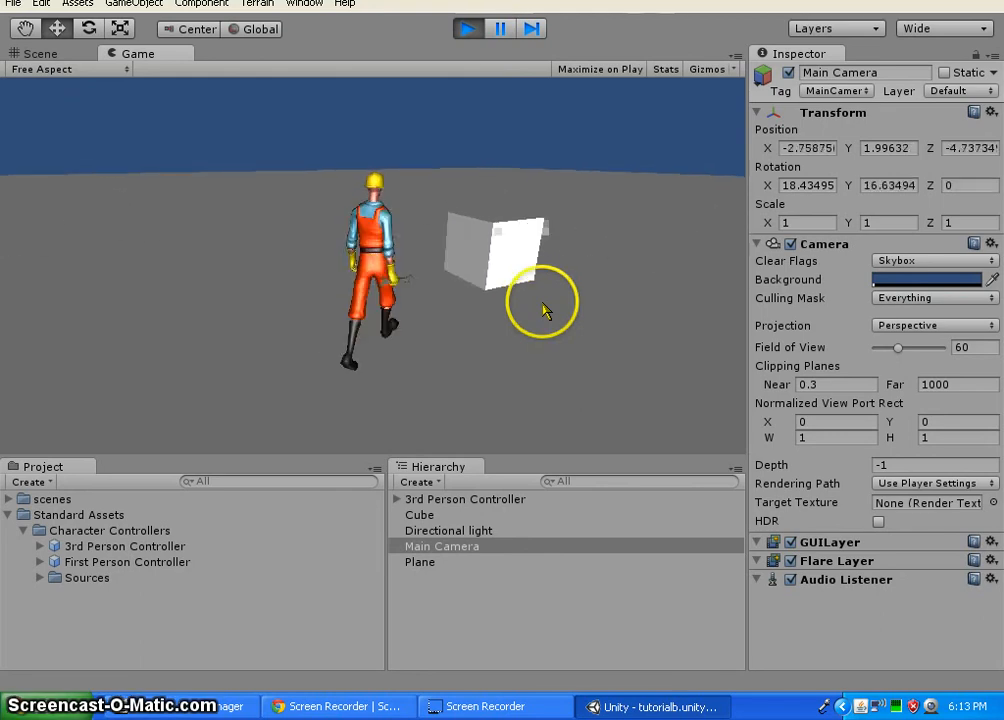
pyautogui.press('d')
pyautogui.press('a')
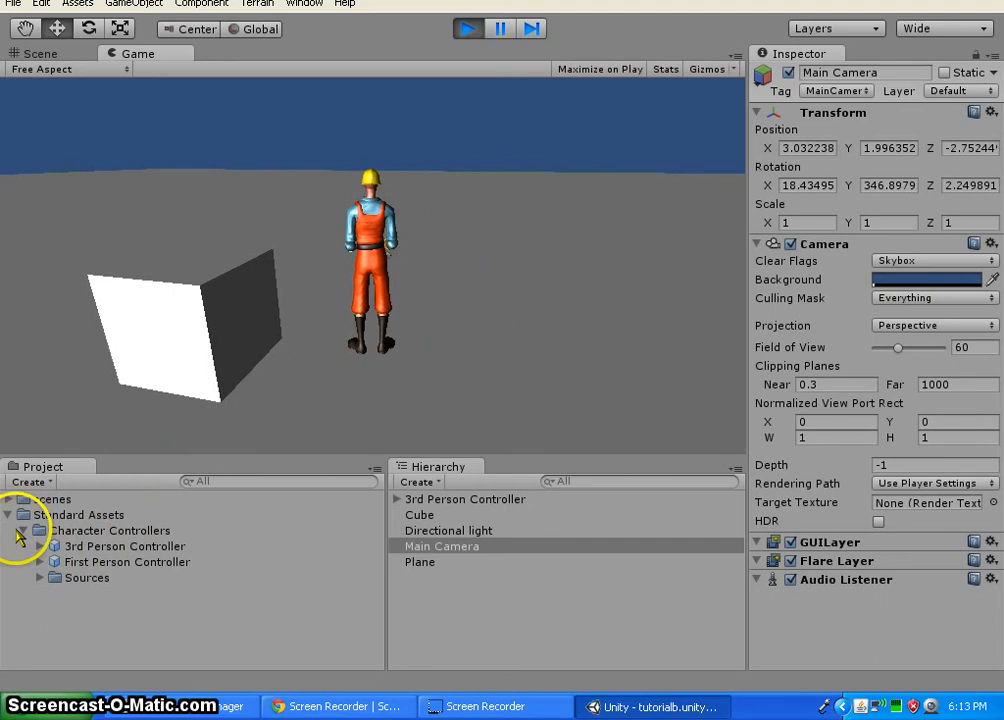
pyautogui.click(10, 515)
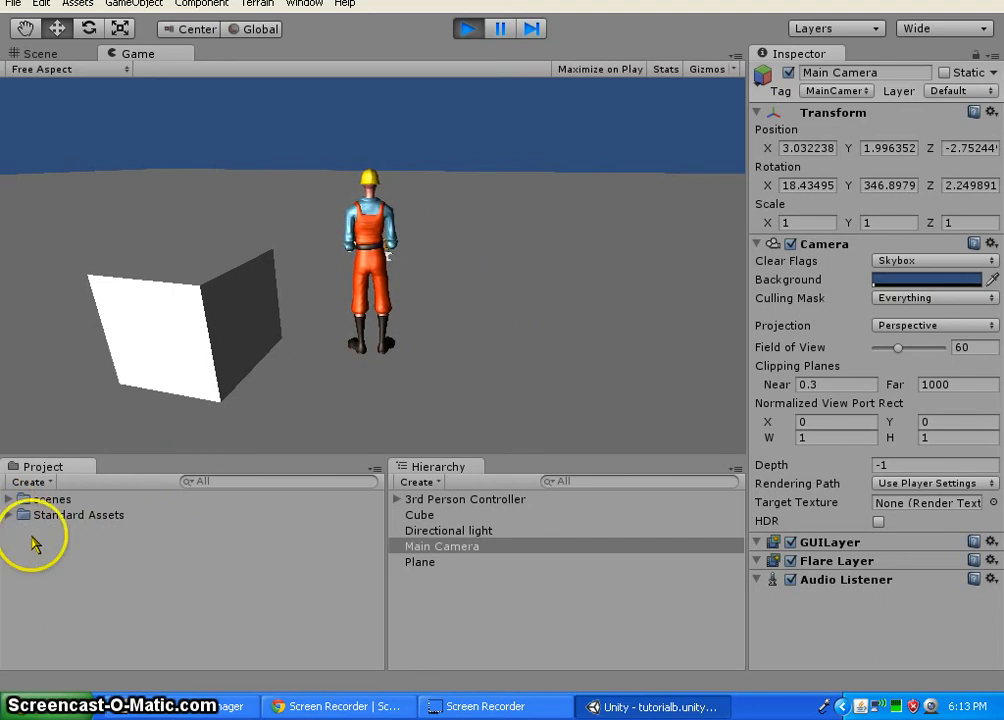
pyautogui.click(467, 29)
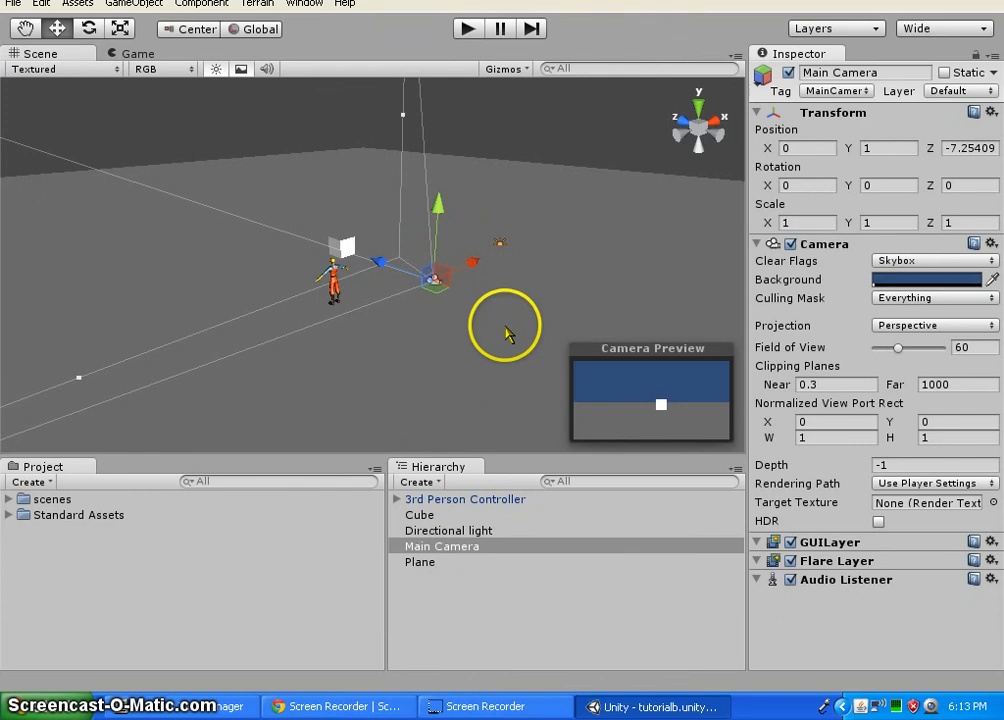
# Import the Scripts package with all its camera, general and utility scripts into the project
pyautogui.click(80, 5)
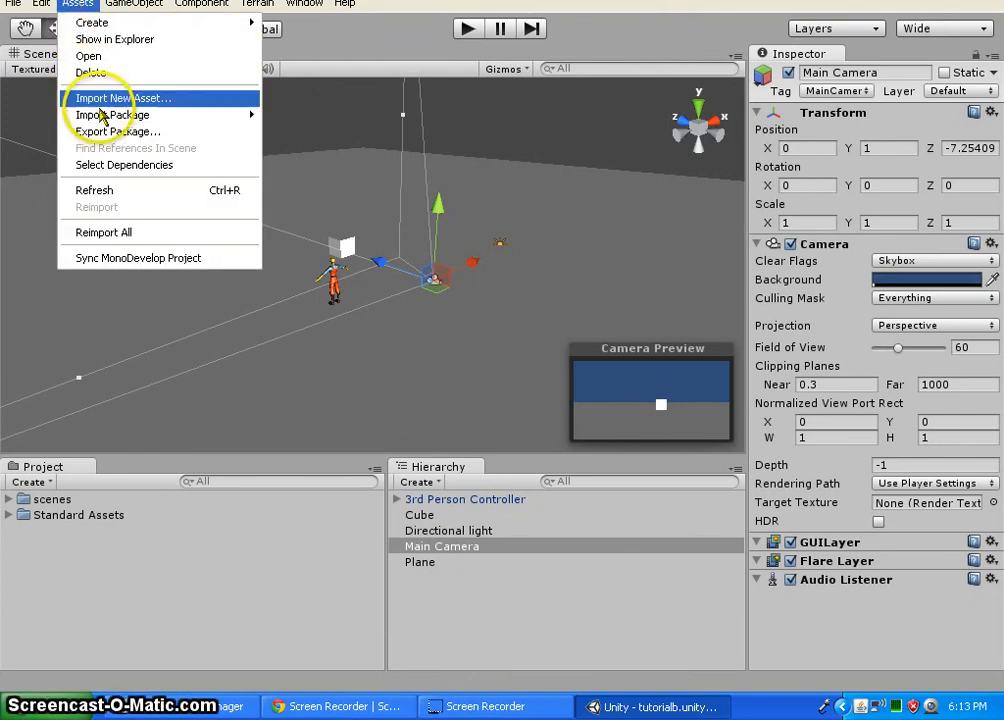
pyautogui.moveTo(67, 114)
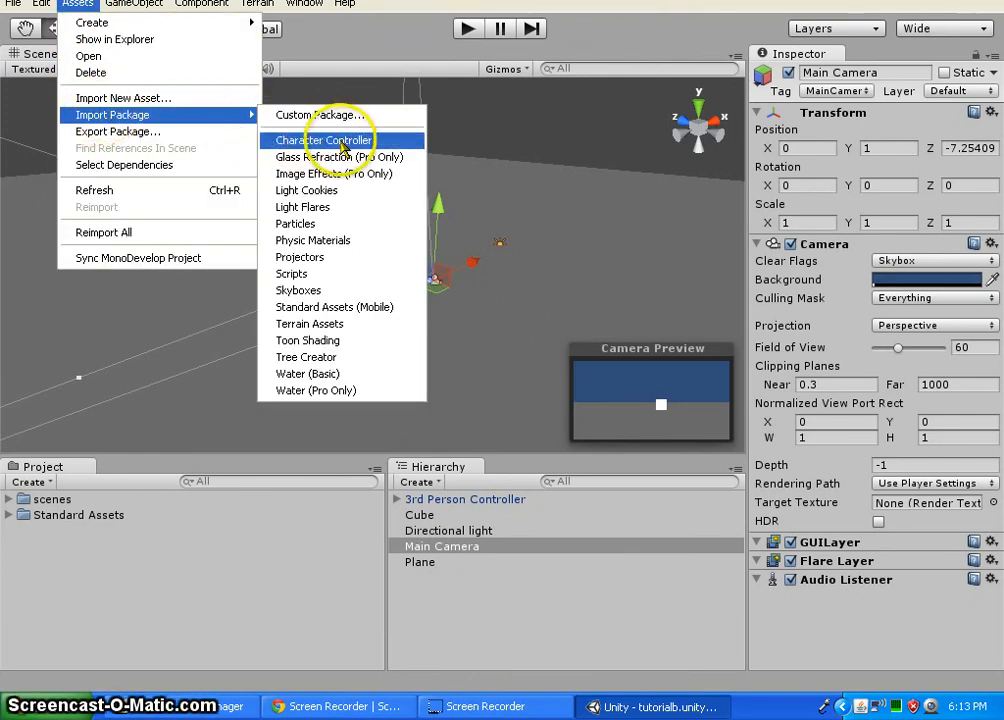
pyautogui.click(346, 298)
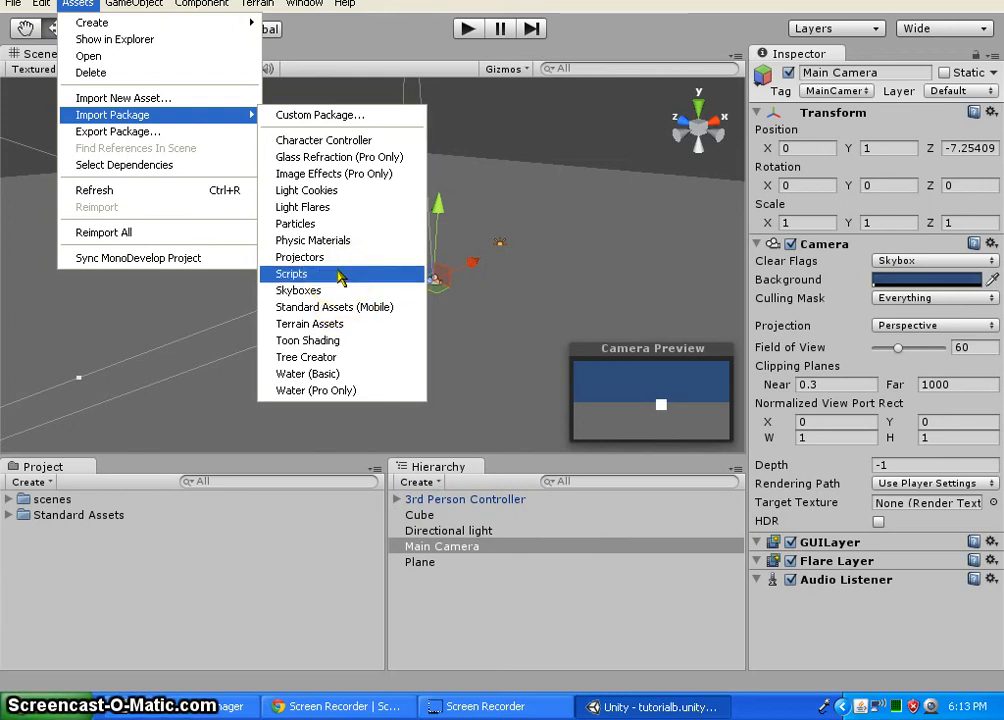
pyautogui.click(338, 276)
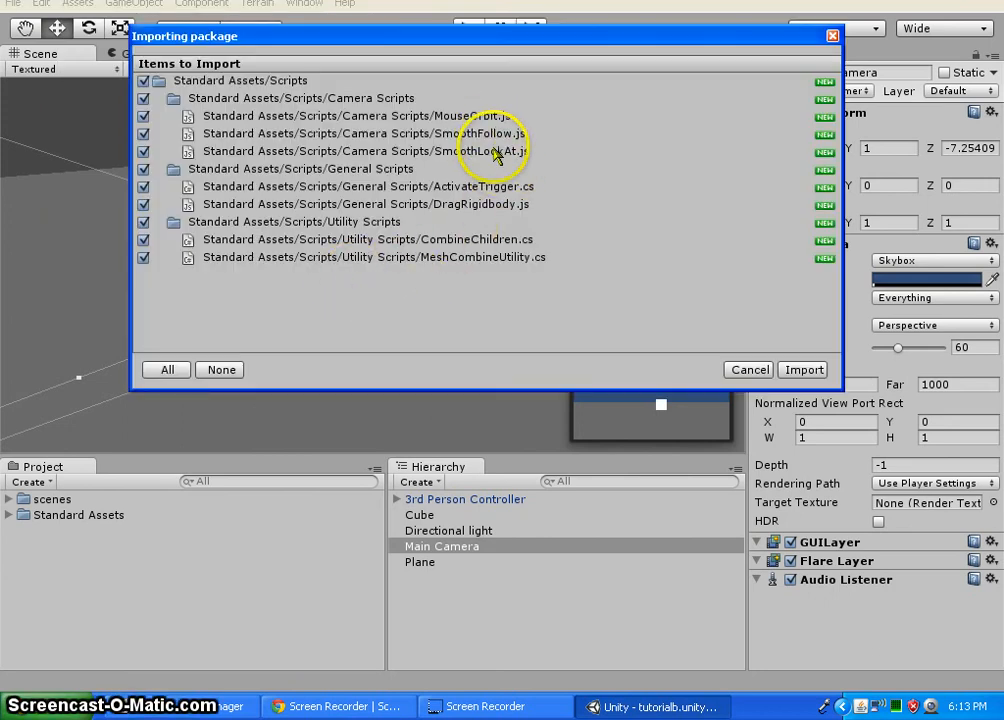
pyautogui.click(804, 370)
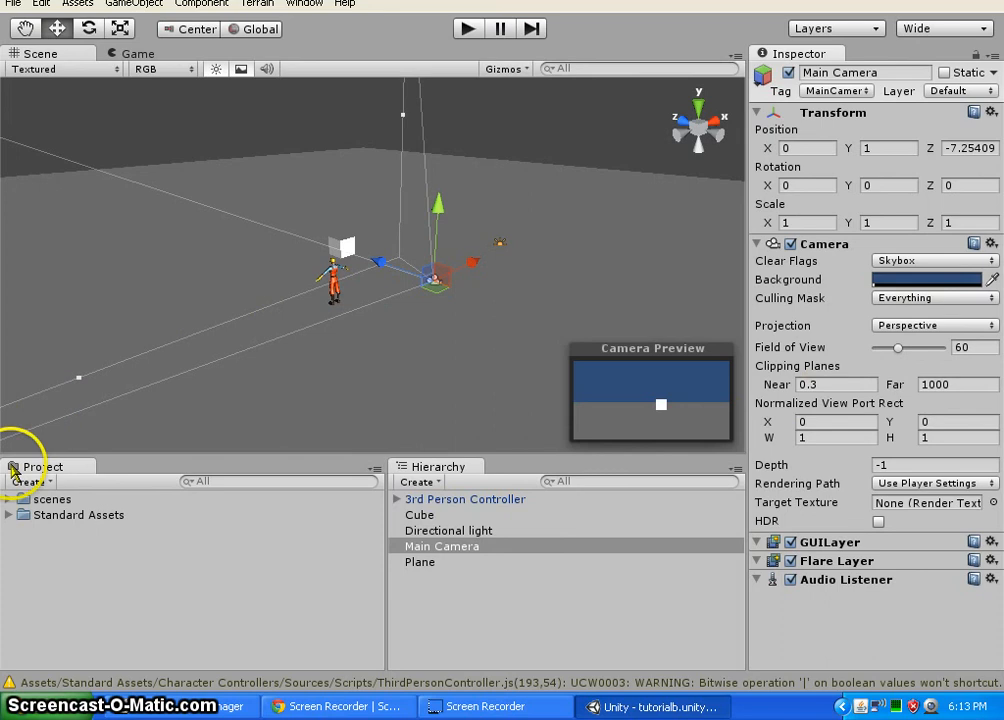
# Expand Standard Assets and its Scripts folder to examine the imported script folders, and collapse them again
pyautogui.click(10, 515)
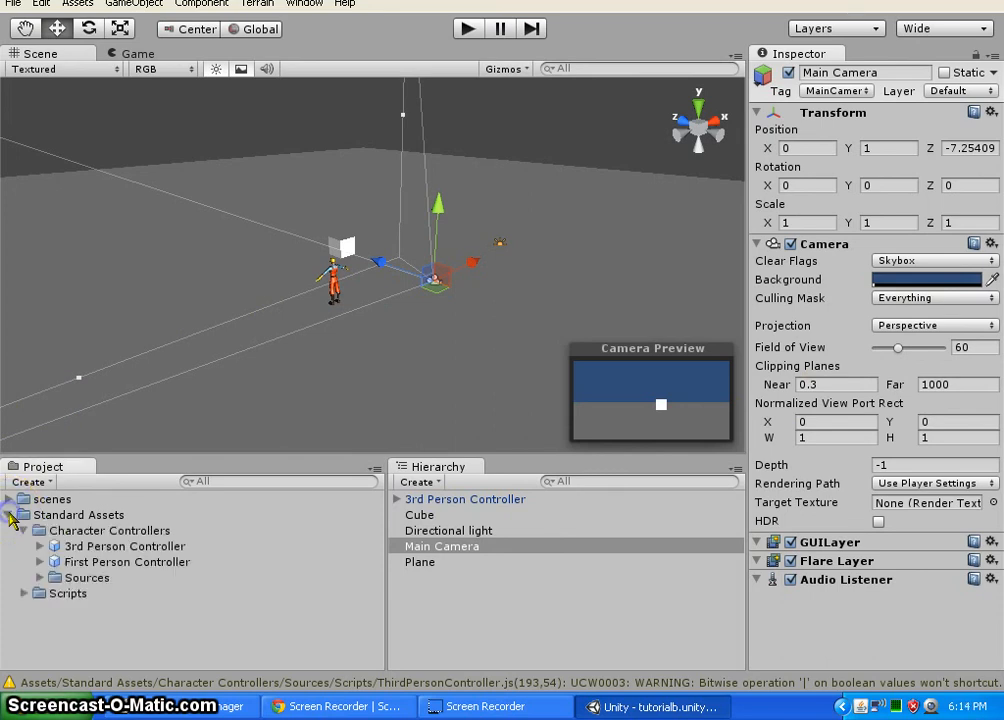
pyautogui.click(24, 593)
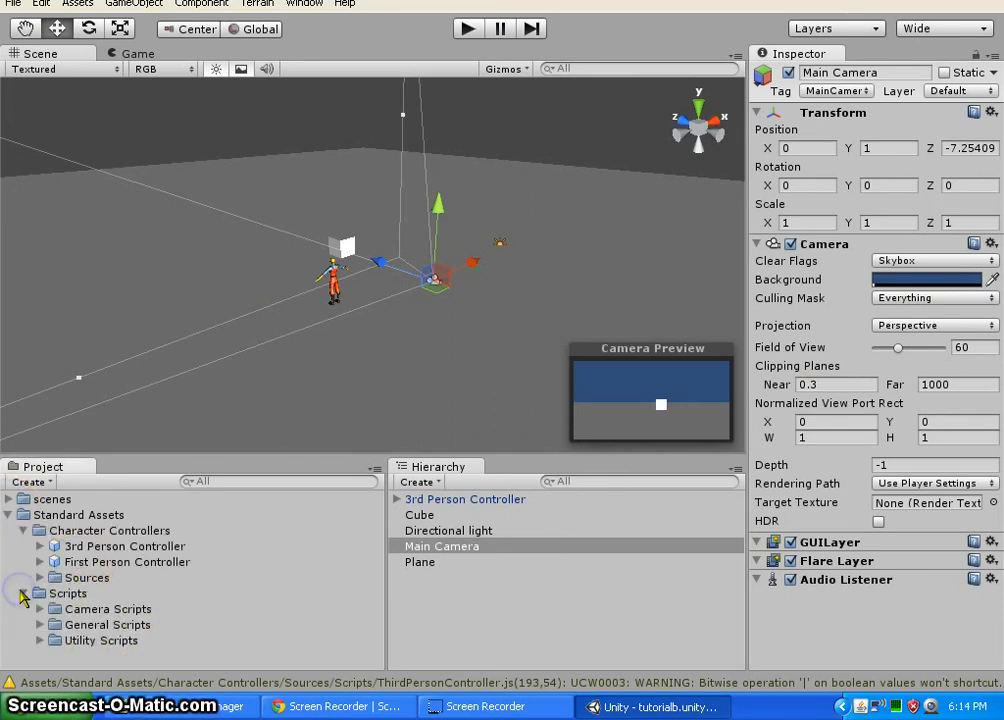
pyautogui.click(23, 593)
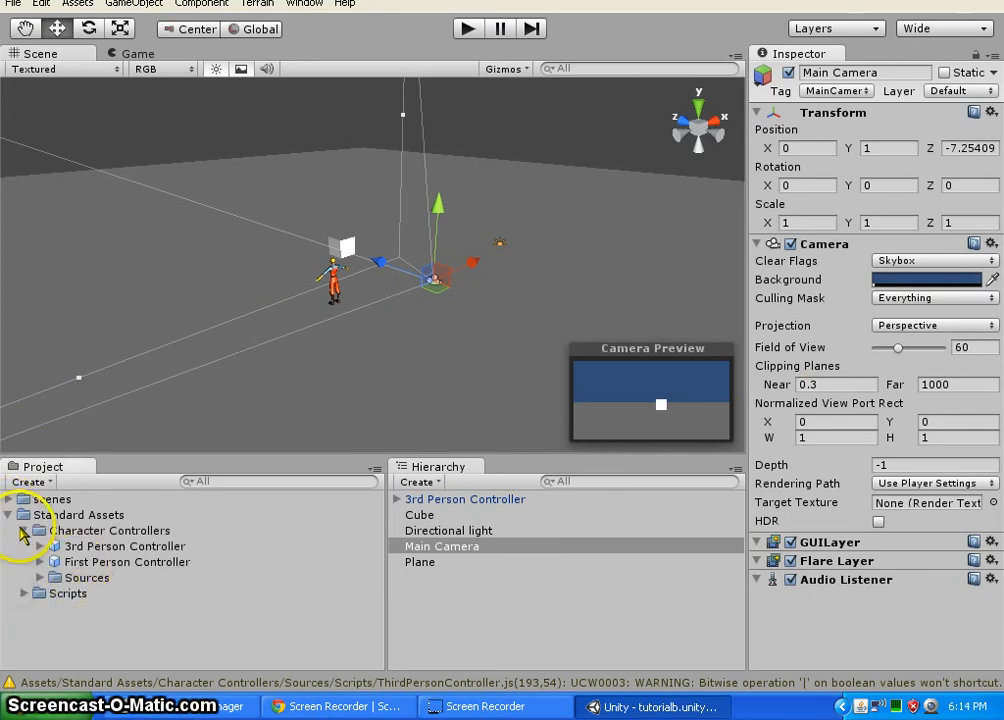
pyautogui.click(9, 515)
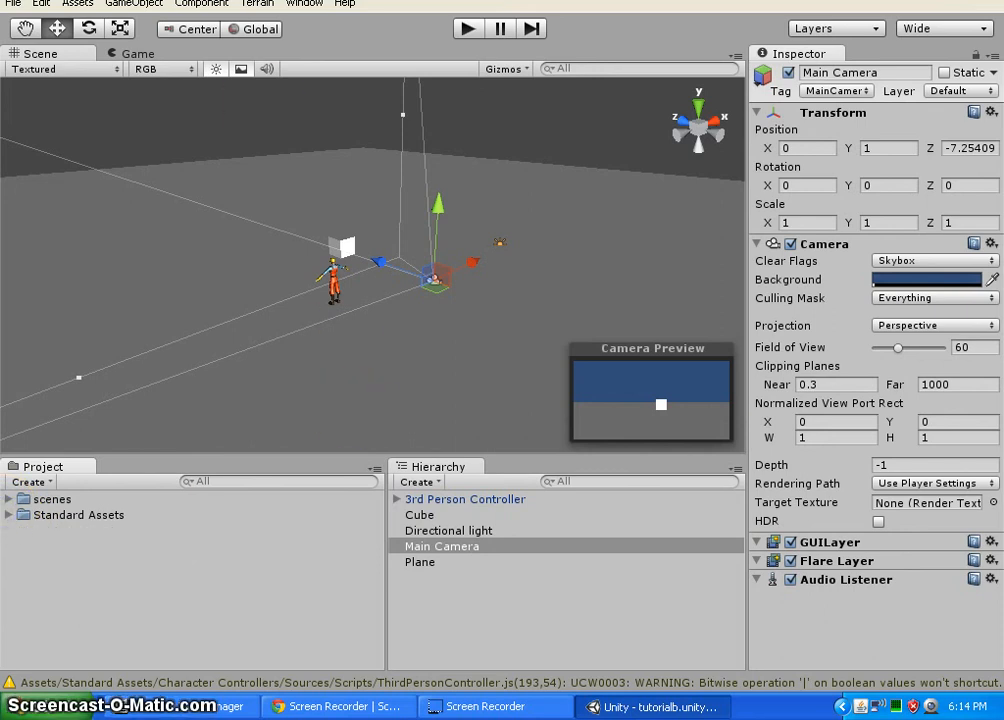
# Examine the components offered in the Scripts, Character and Camera-Control categories without adding any
pyautogui.click(193, 4)
pyautogui.moveTo(211, 143)
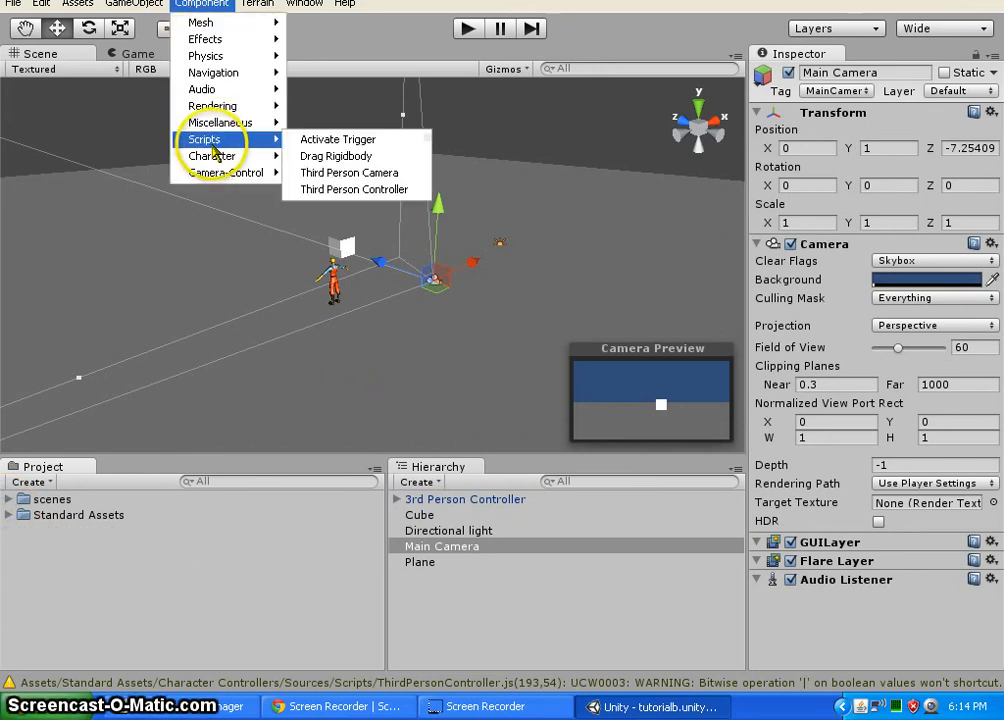
pyautogui.moveTo(247, 178)
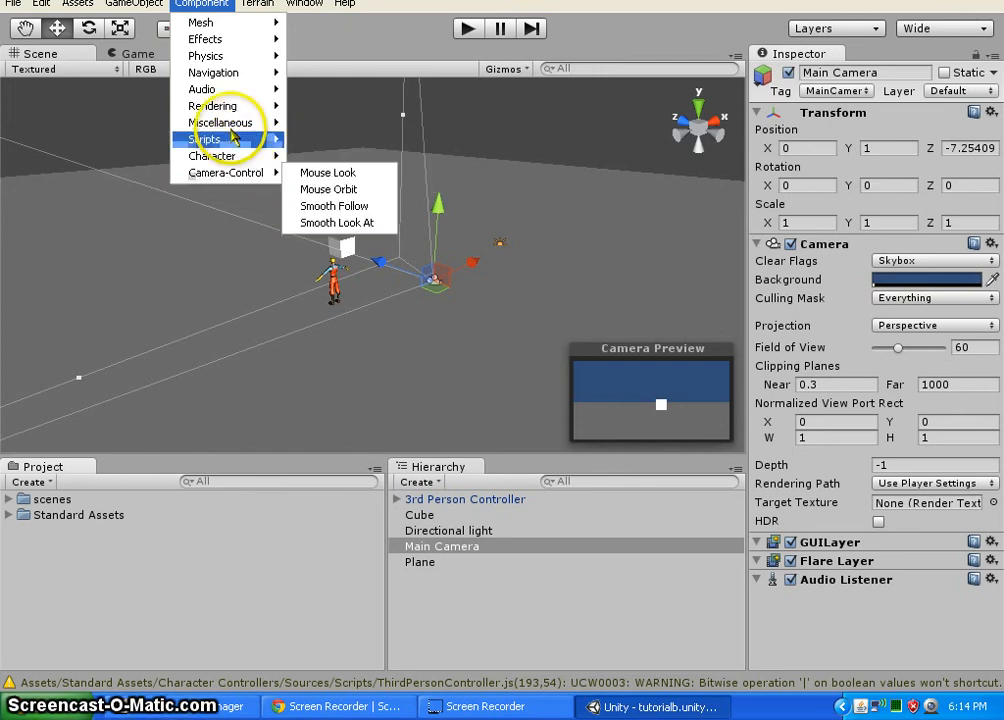
pyautogui.click(220, 8)
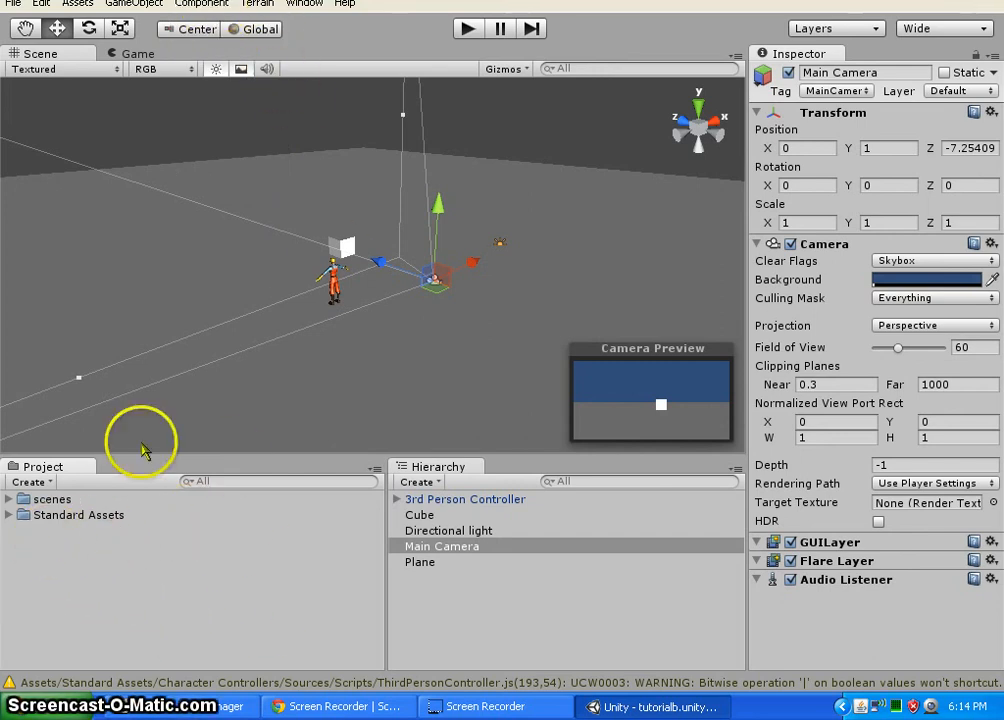
pyautogui.click(200, 4)
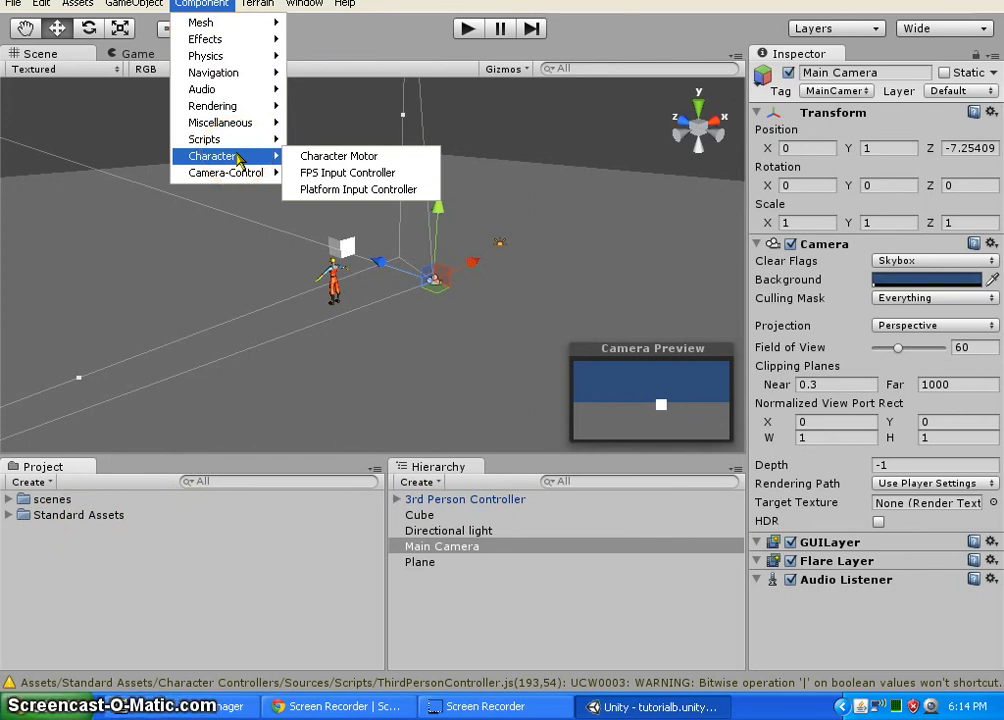
pyautogui.click(381, 386)
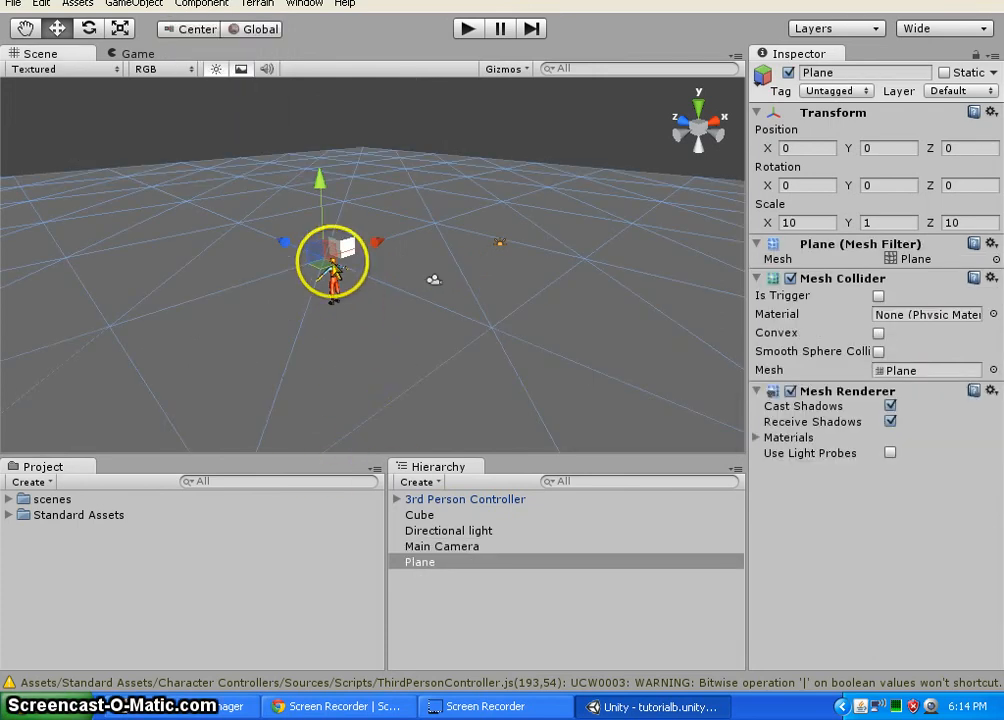
# Delete the 3rd Person Controller from the scene
pyautogui.click(336, 280)
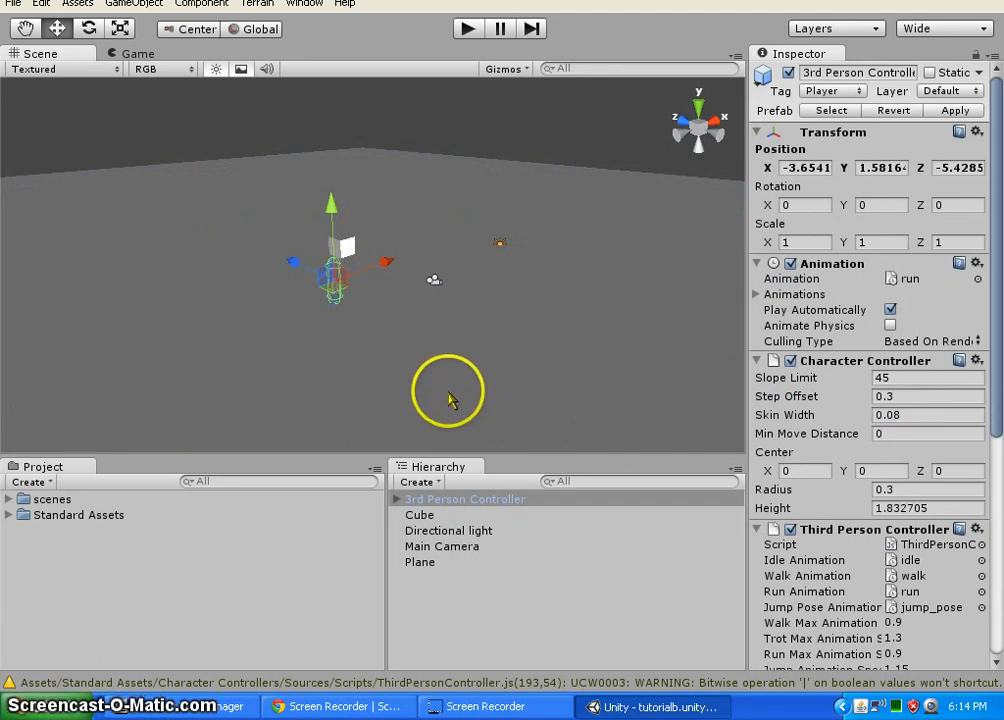
pyautogui.rightClick(477, 505)
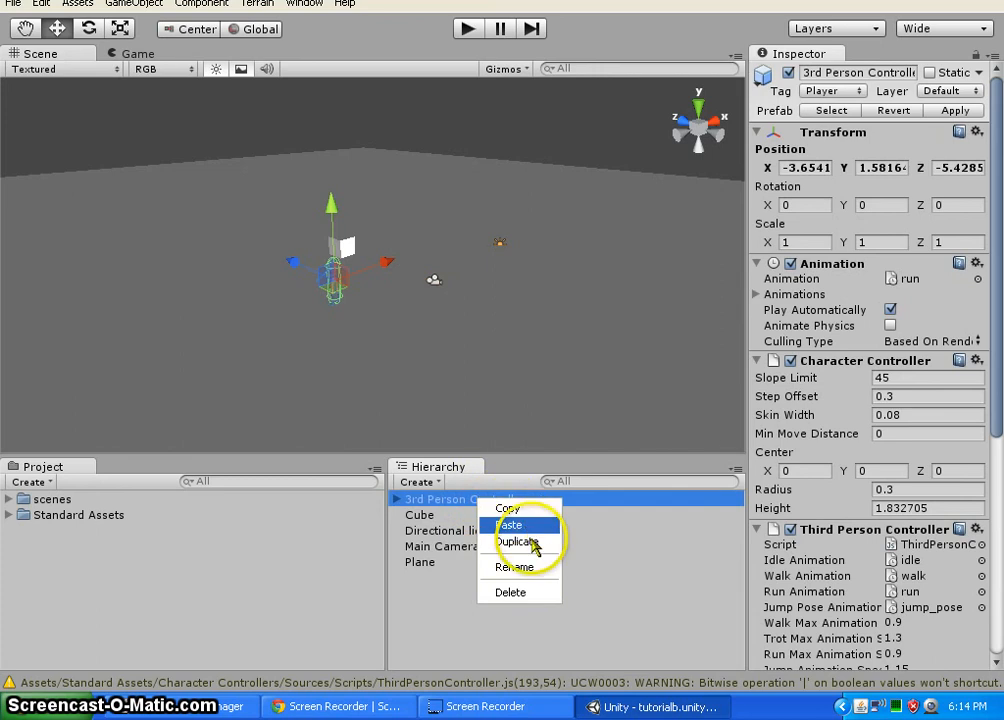
pyautogui.click(530, 592)
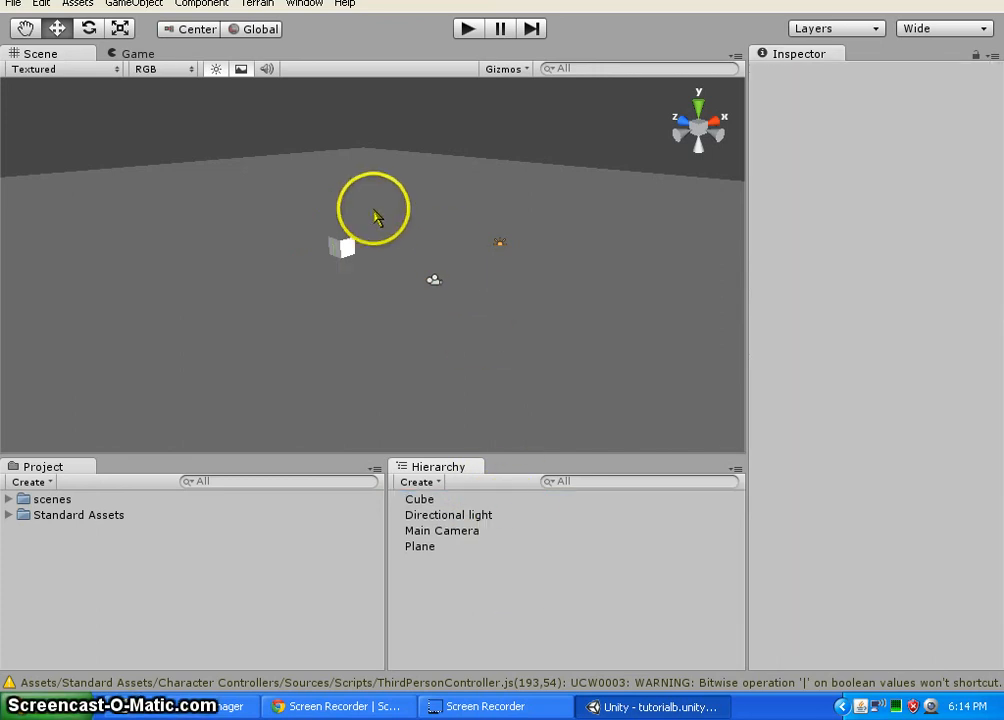
# Examine the Main Camera's settings and the Cube's components, including the options for its Character Controller
pyautogui.click(343, 250)
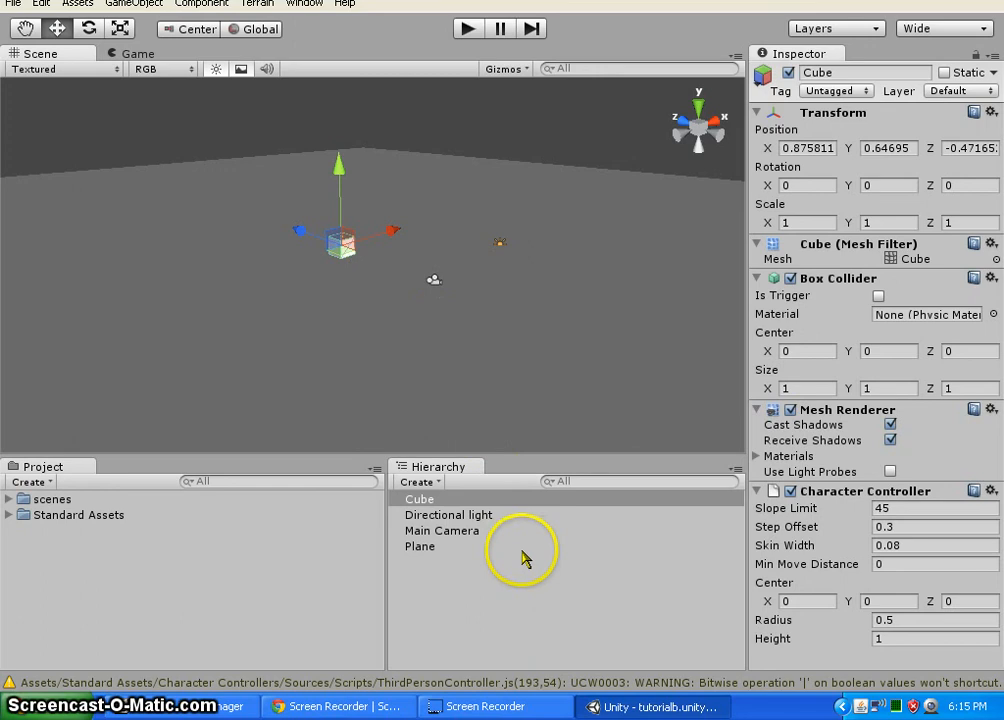
pyautogui.click(437, 281)
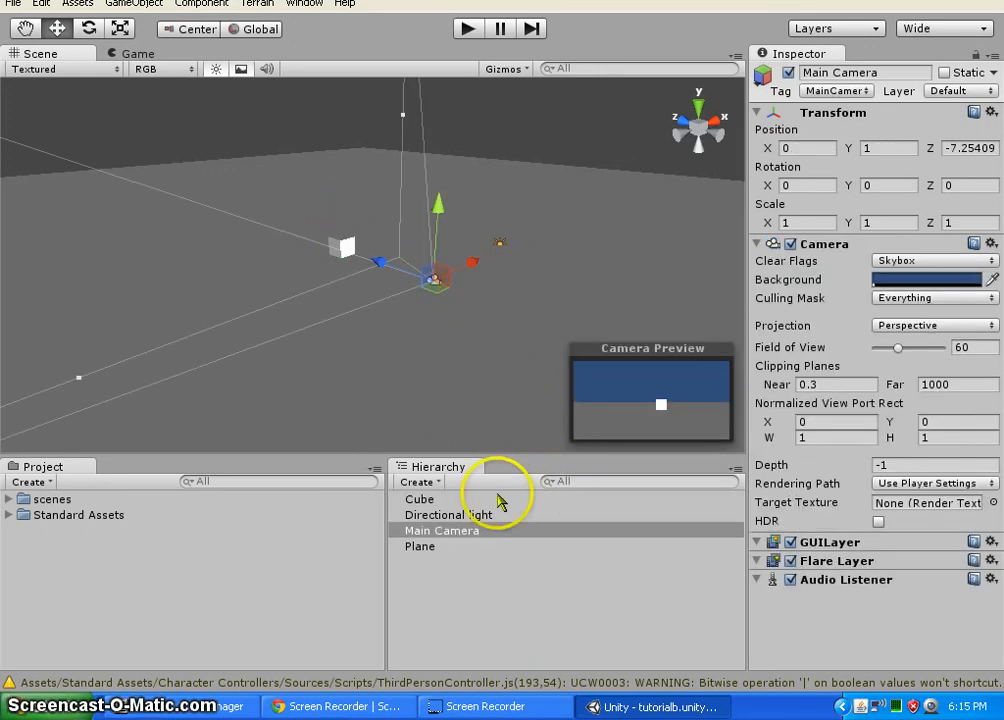
pyautogui.click(450, 501)
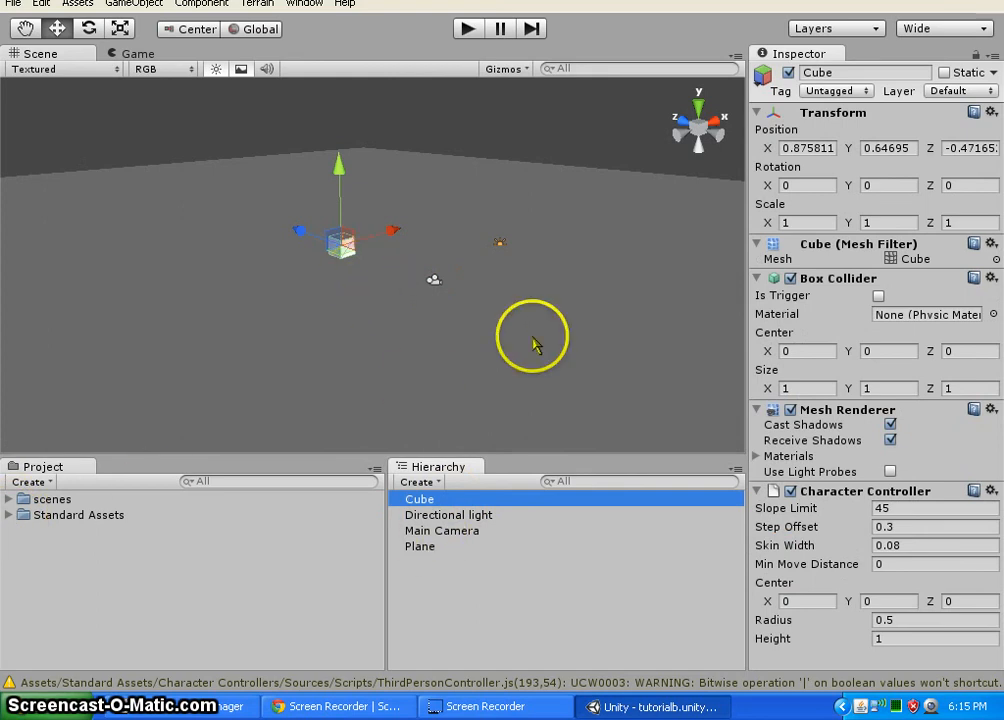
pyautogui.rightClick(926, 496)
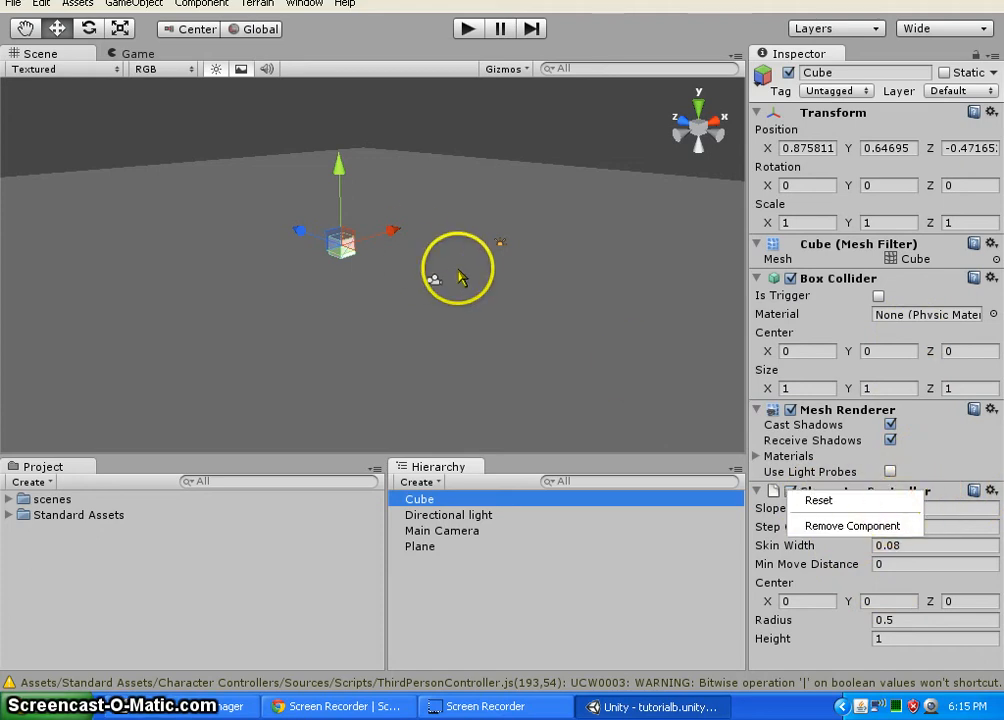
pyautogui.click(494, 380)
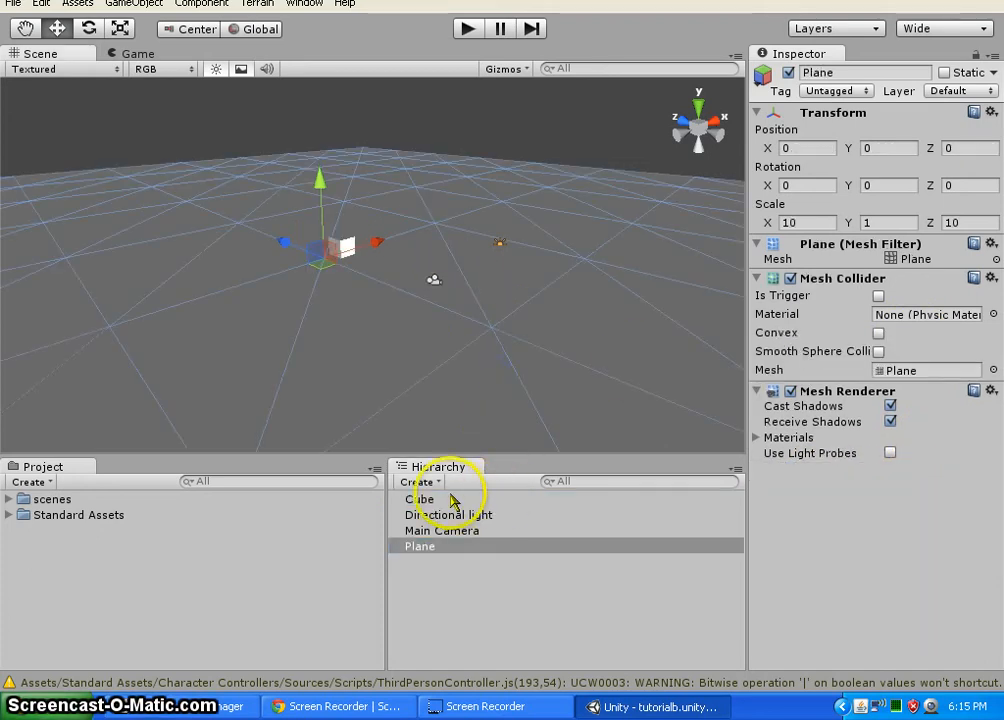
# Add the FPS Input Controller component to the Cube and examine the Cube's resulting script components
pyautogui.click(420, 499)
pyautogui.click(201, 4)
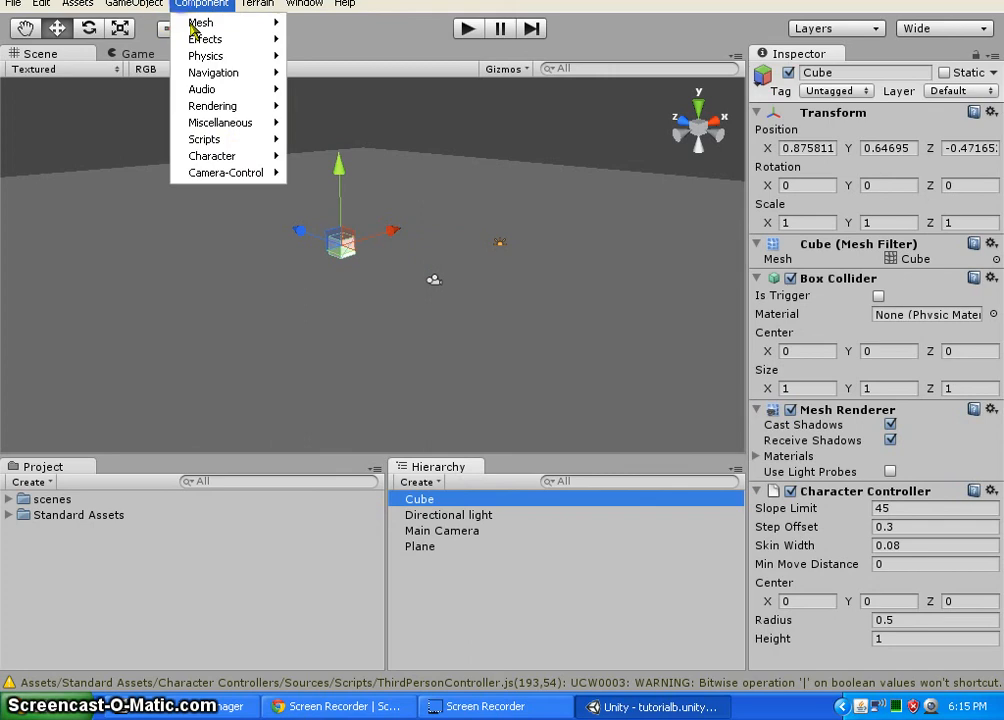
pyautogui.click(251, 163)
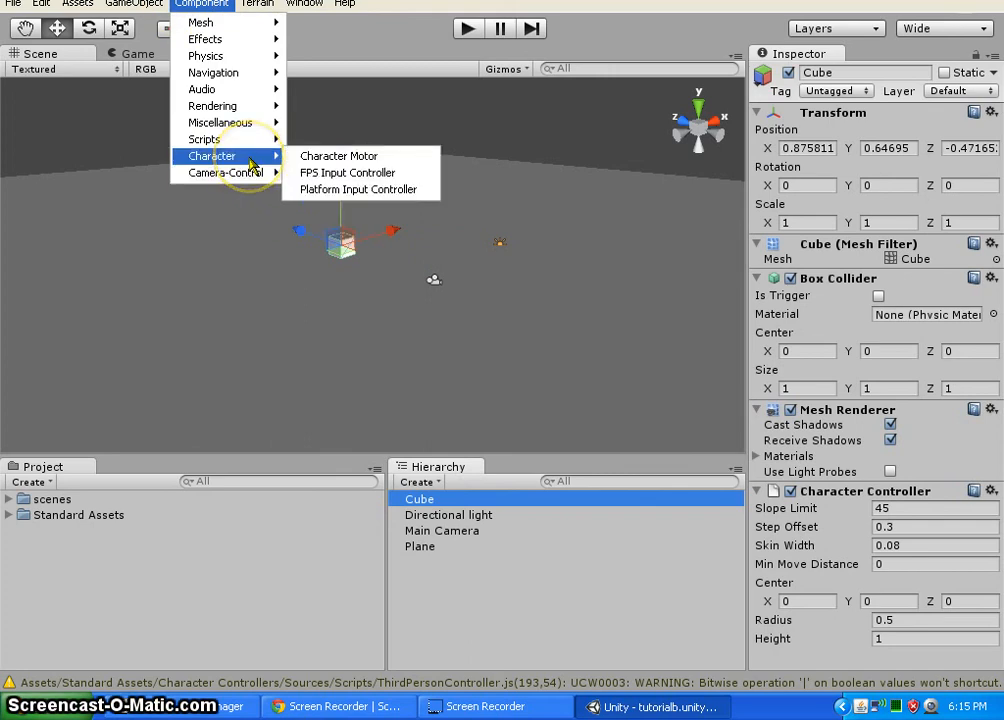
pyautogui.click(405, 175)
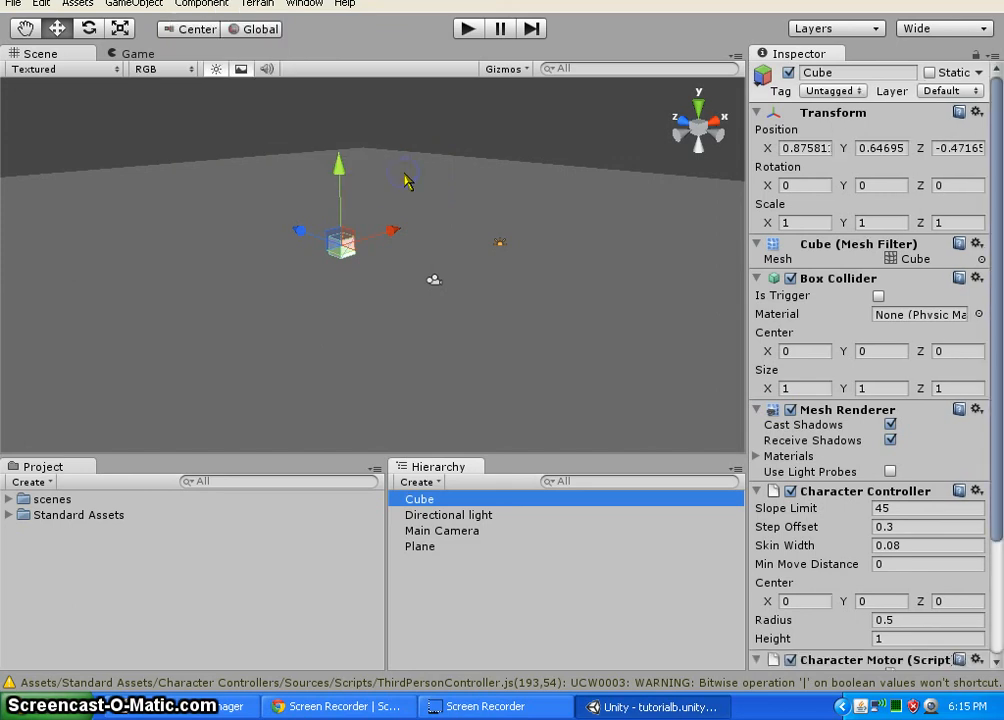
pyautogui.scroll(-3, 869, 421)
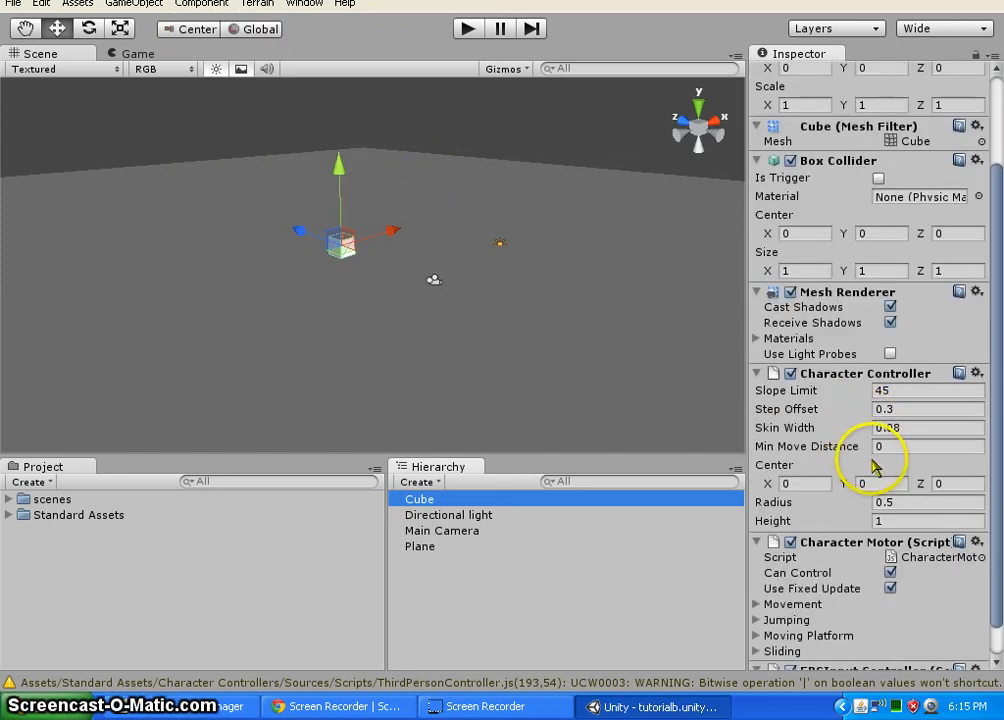
pyautogui.scroll(-1, 876, 464)
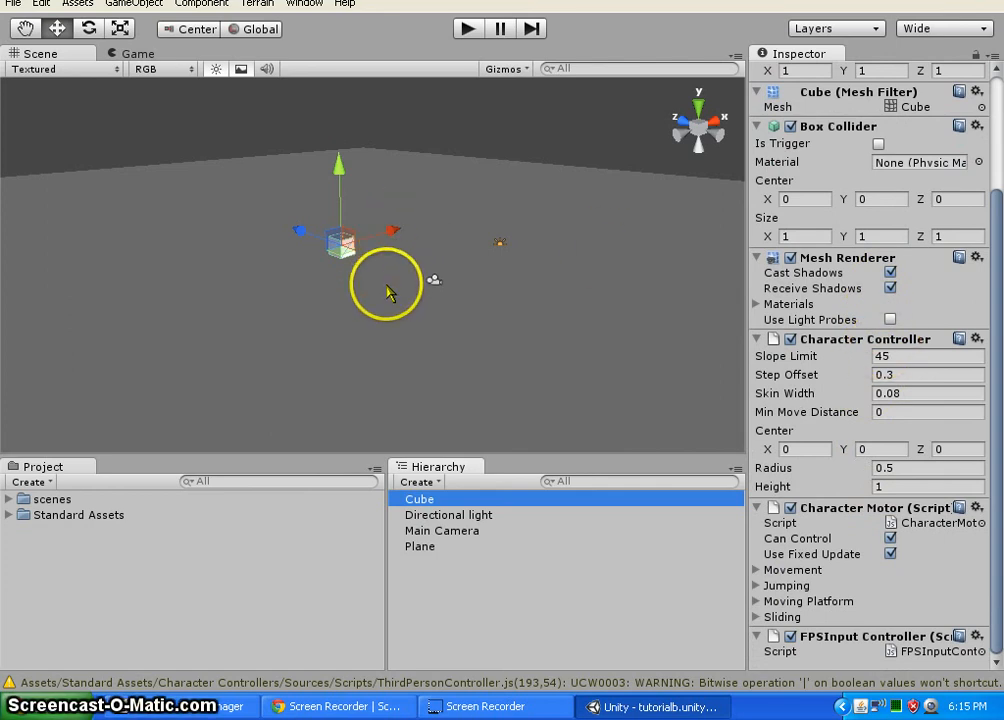
# Play-test the scene by moving the Cube right and left across the plane, and stop the game
pyautogui.click(467, 28)
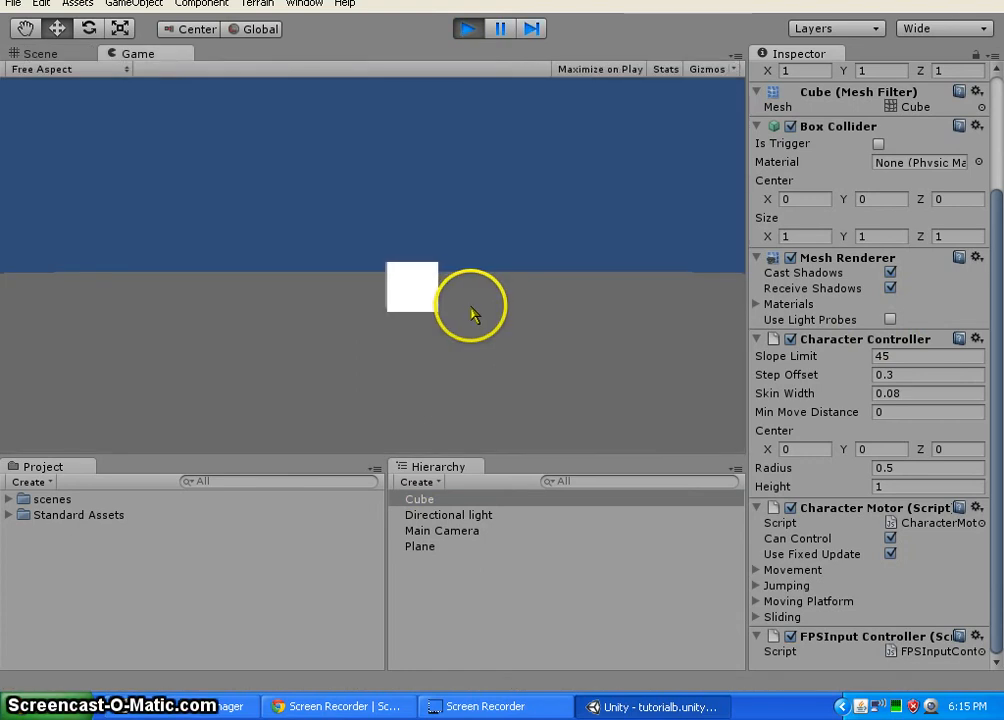
pyautogui.press('Right')
pyautogui.press('Right')
pyautogui.press('Left')
pyautogui.press('Left')
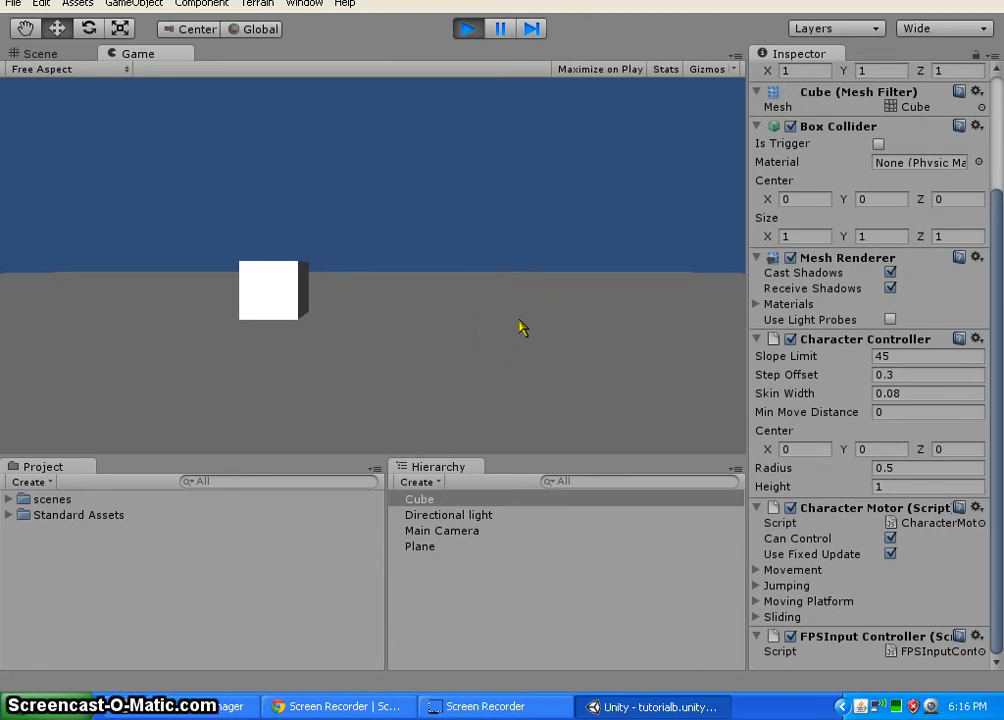
pyautogui.click(475, 531)
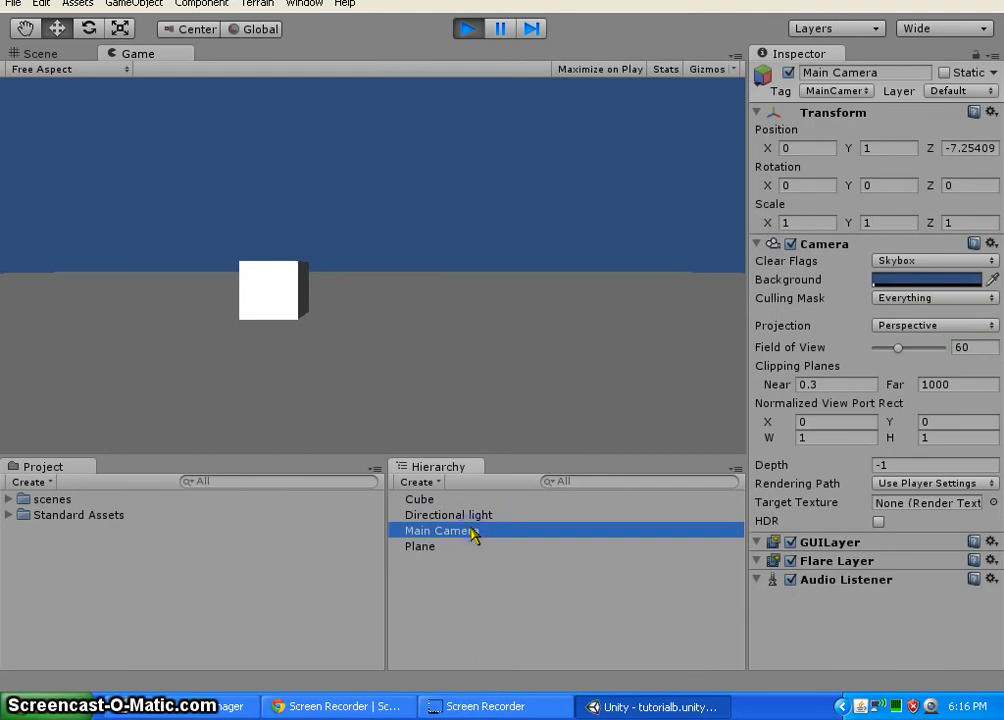
pyautogui.click(468, 29)
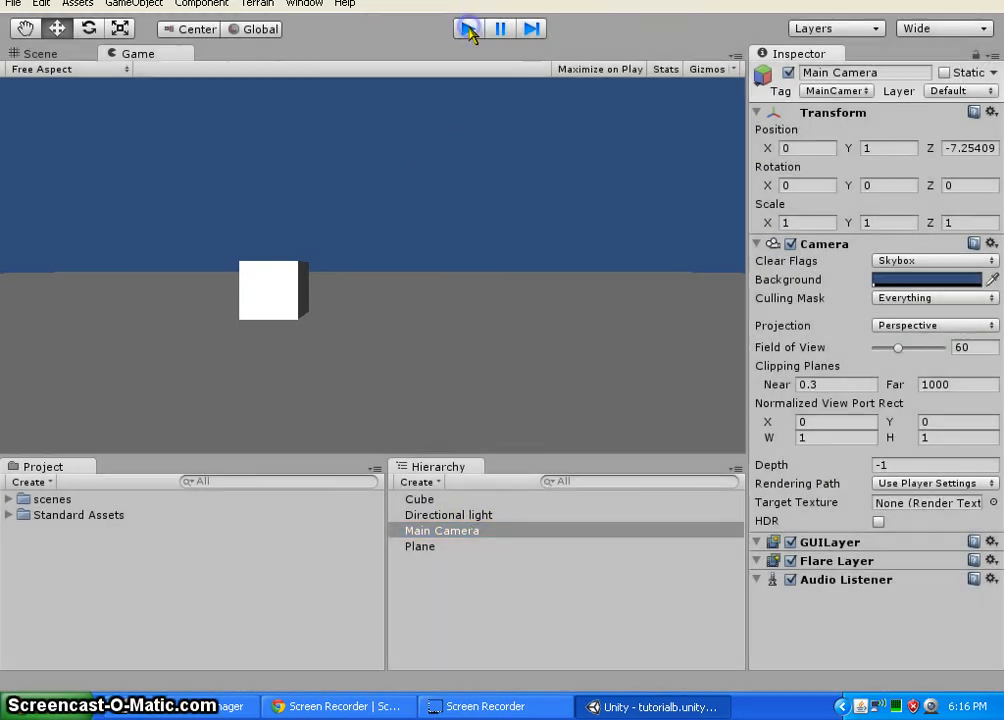
# Add the Smooth Look At camera-control script to the Main Camera
pyautogui.click(467, 536)
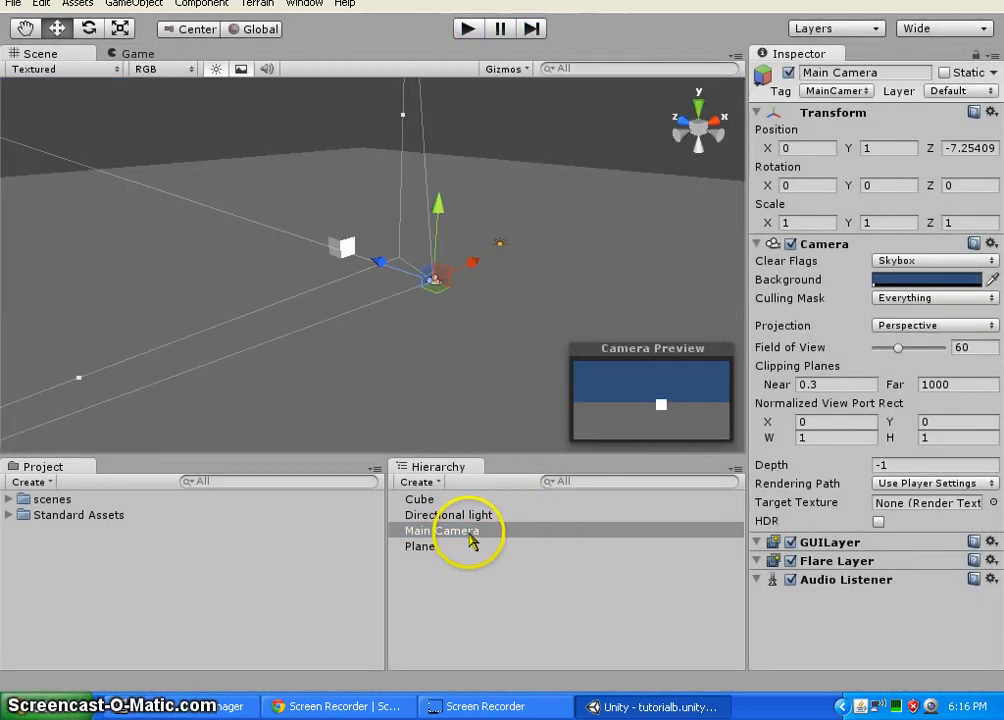
pyautogui.click(201, 4)
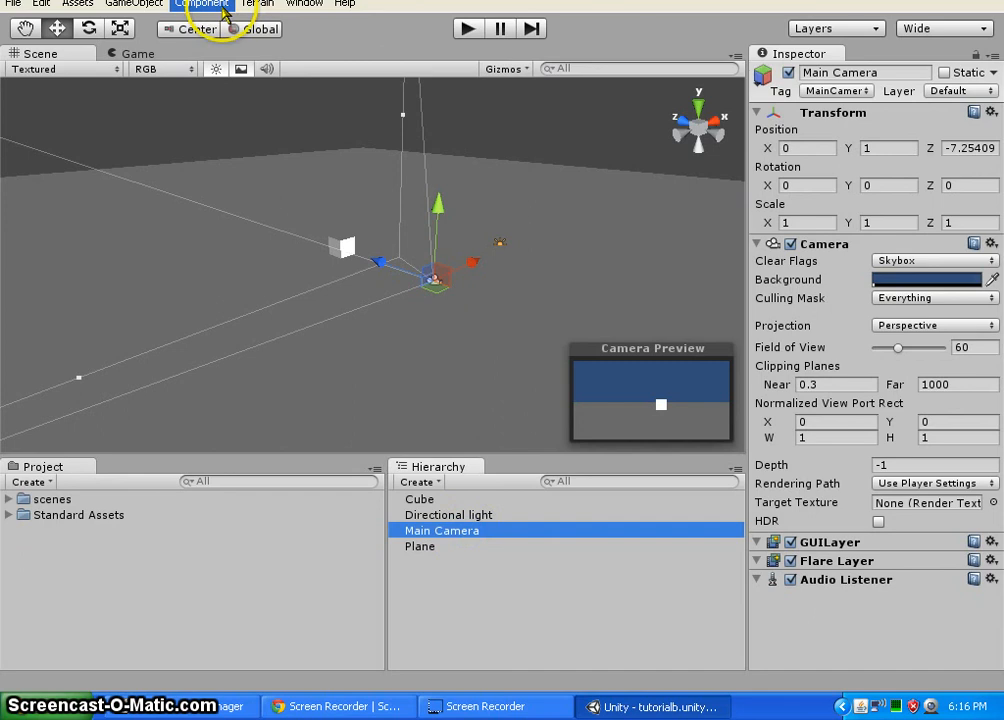
pyautogui.moveTo(229, 180)
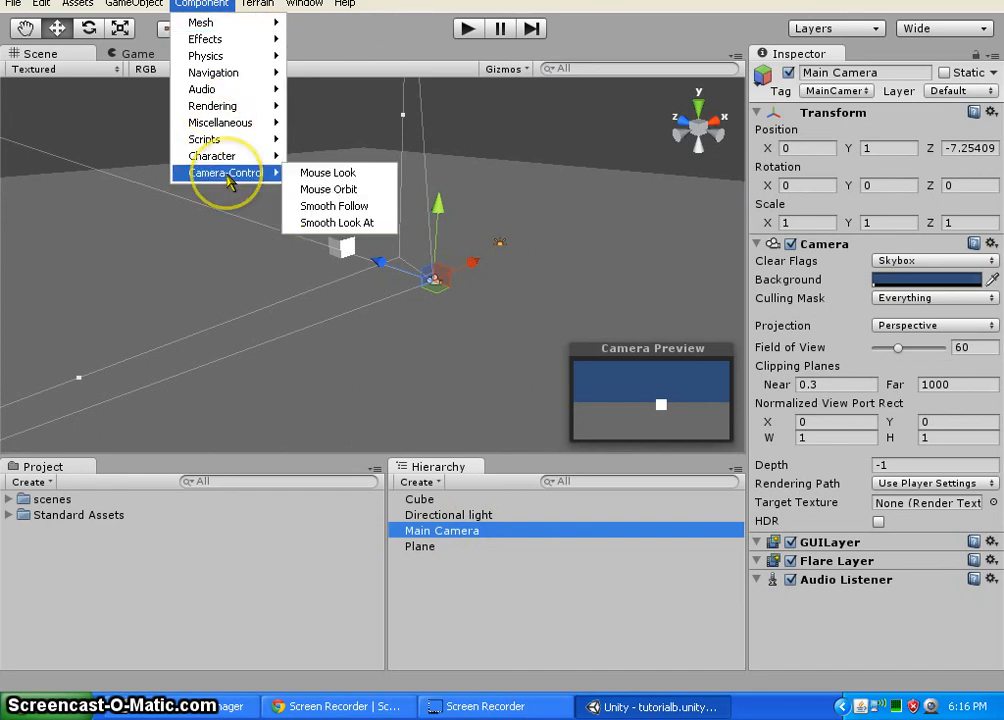
pyautogui.click(374, 224)
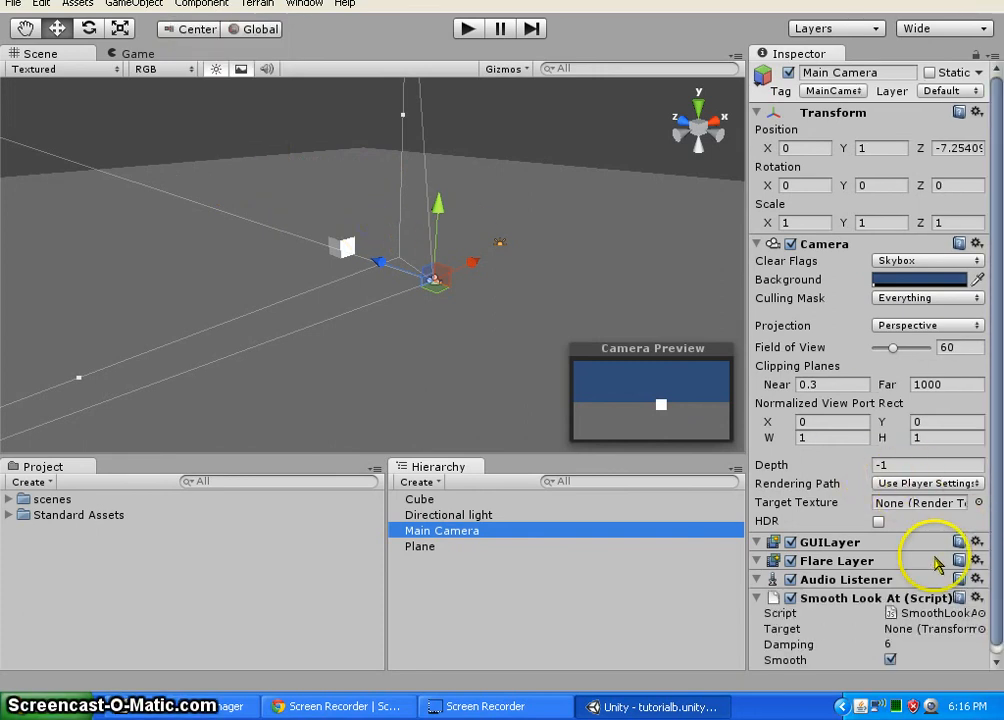
# Assign the Cube as the Target of the Main Camera's Smooth Look At script
pyautogui.scroll(-1, 925, 560)
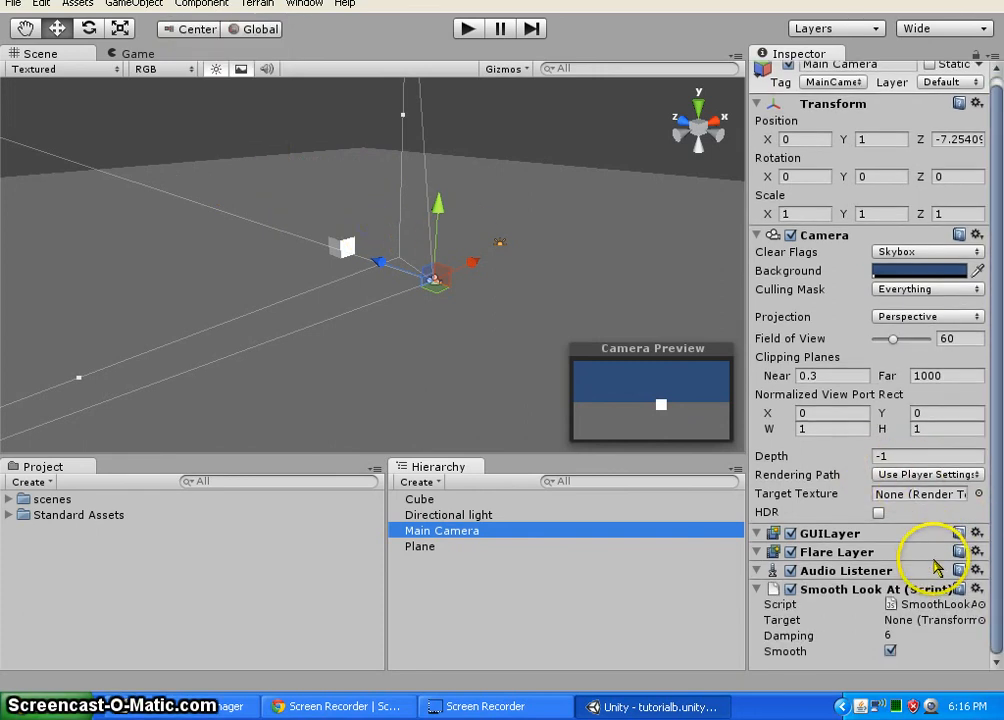
pyautogui.click(855, 591)
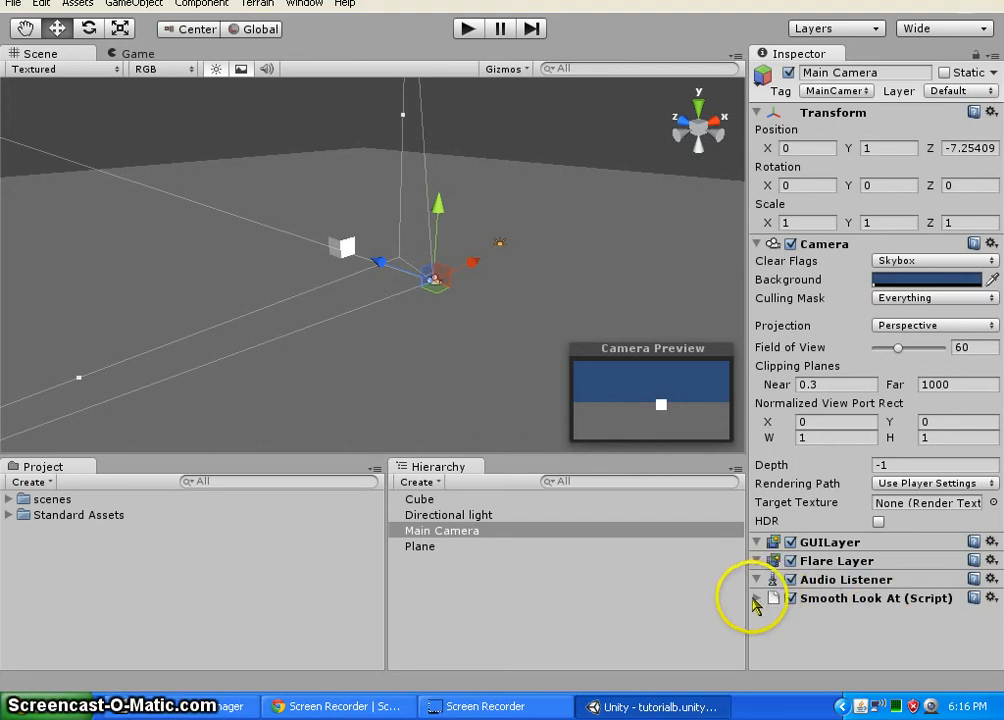
pyautogui.click(758, 598)
pyautogui.scroll(-1, 880, 590)
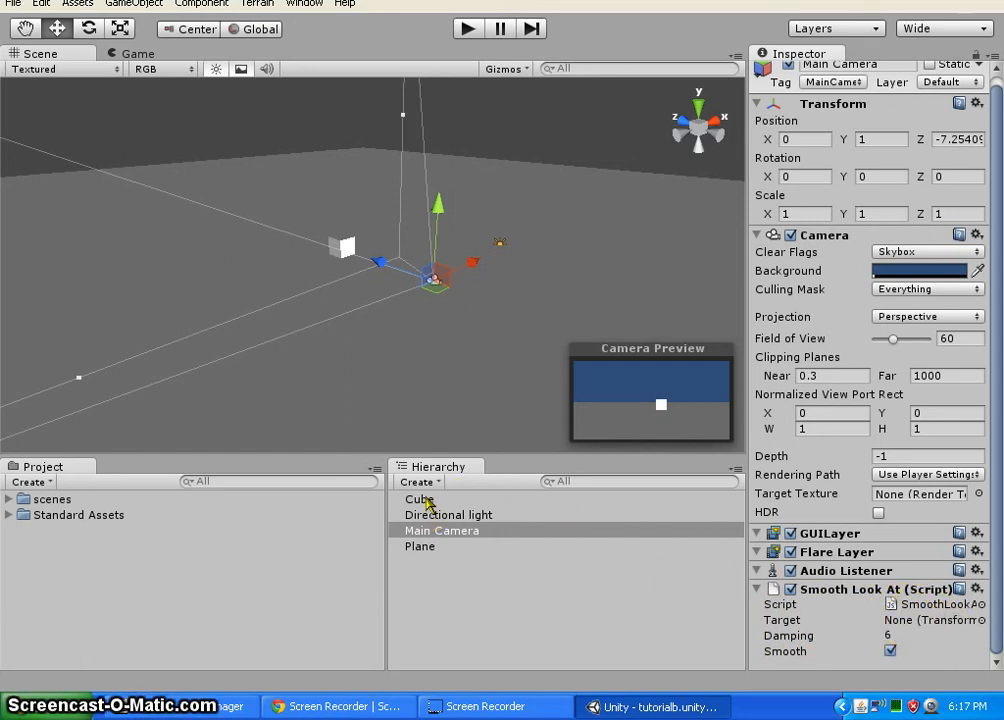
pyautogui.moveTo(424, 501); pyautogui.dragTo(933, 628)
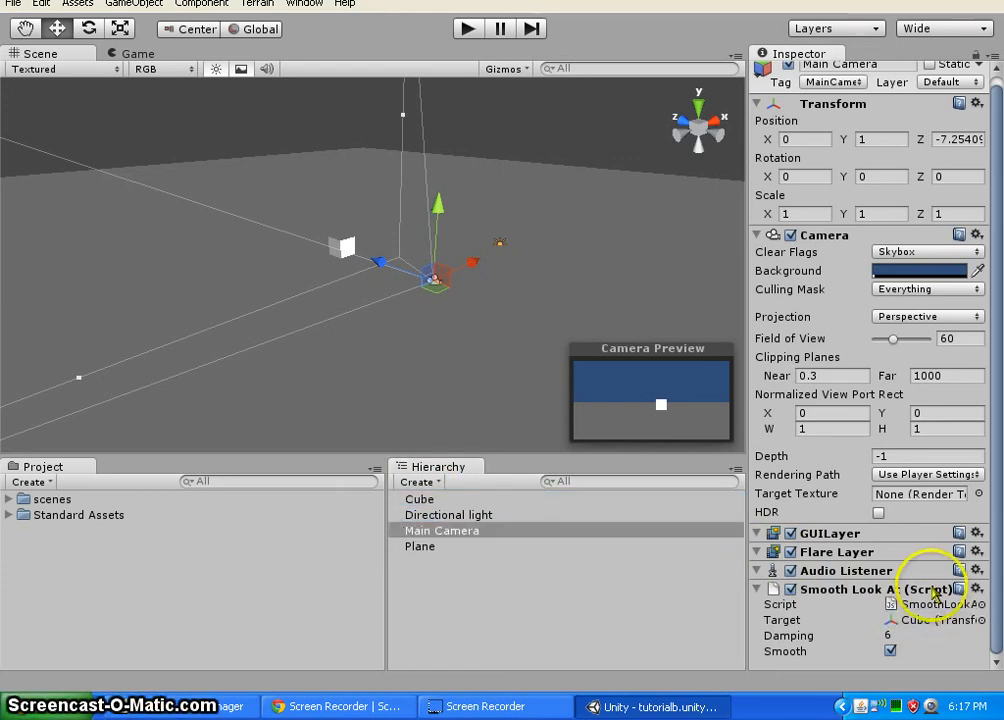
# Play-test the scene to check how the Main Camera tracks the Cube, and stop the game
pyautogui.click(470, 30)
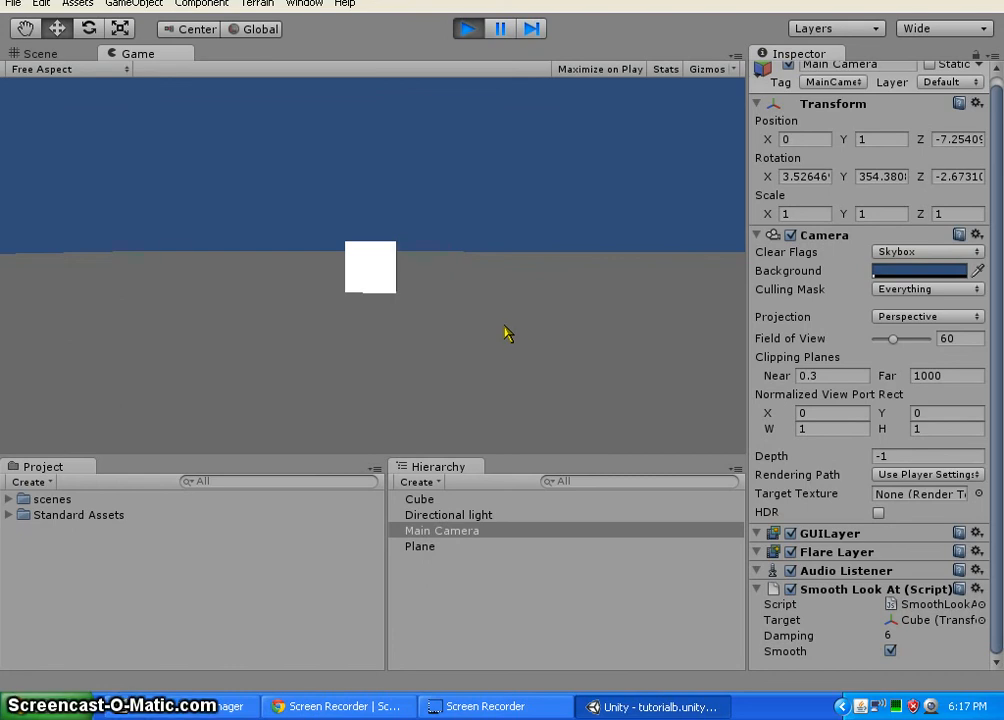
pyautogui.click(440, 280)
pyautogui.click(541, 262)
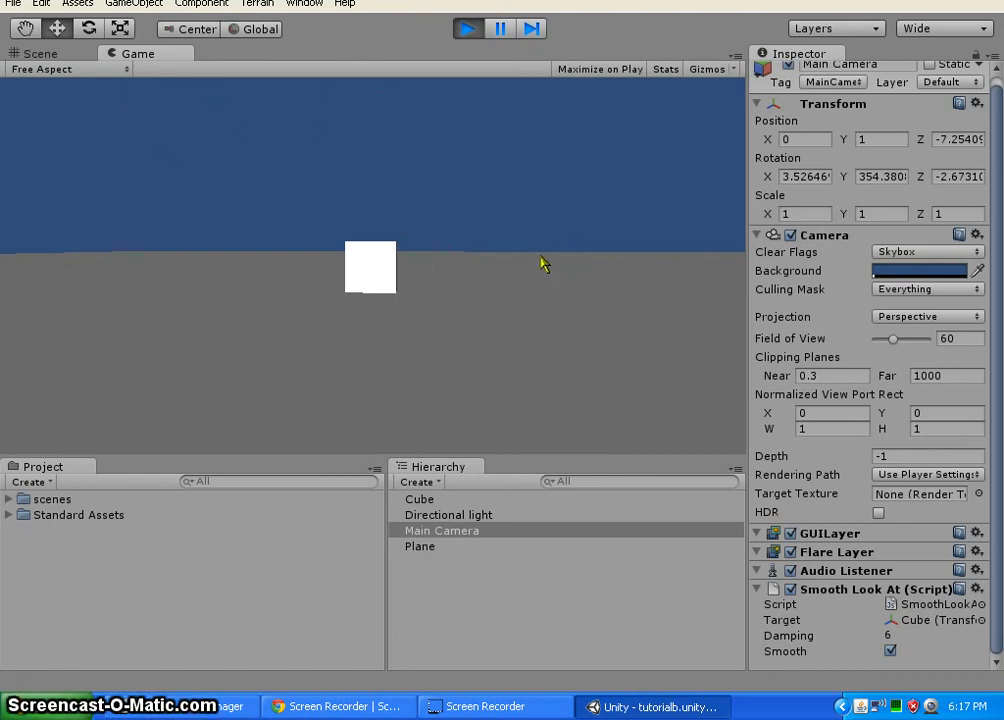
pyautogui.click(466, 28)
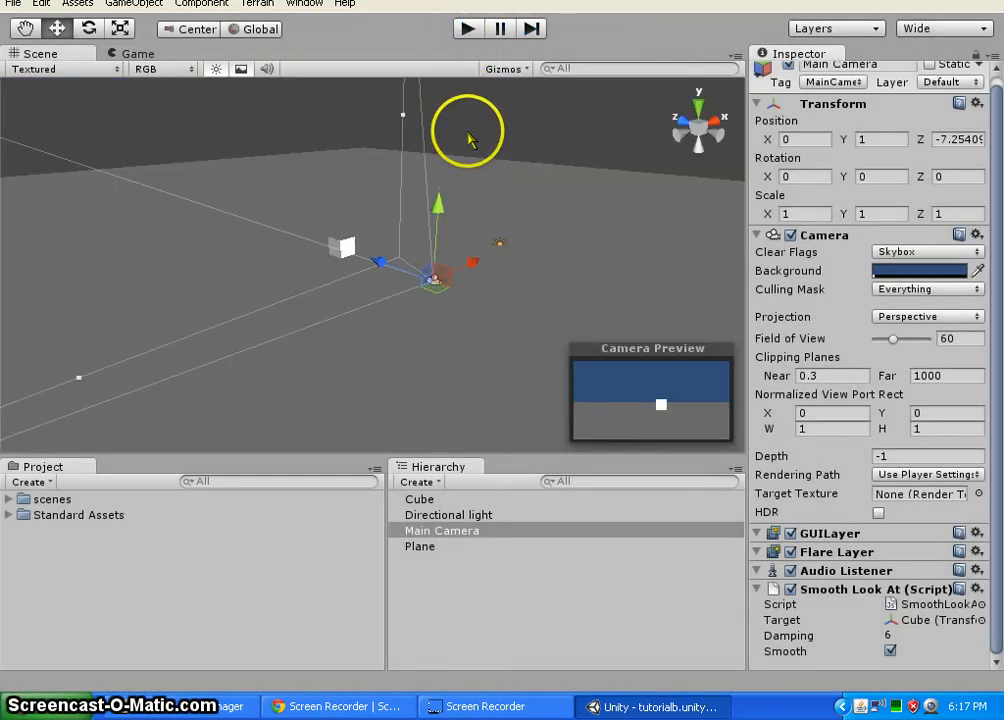